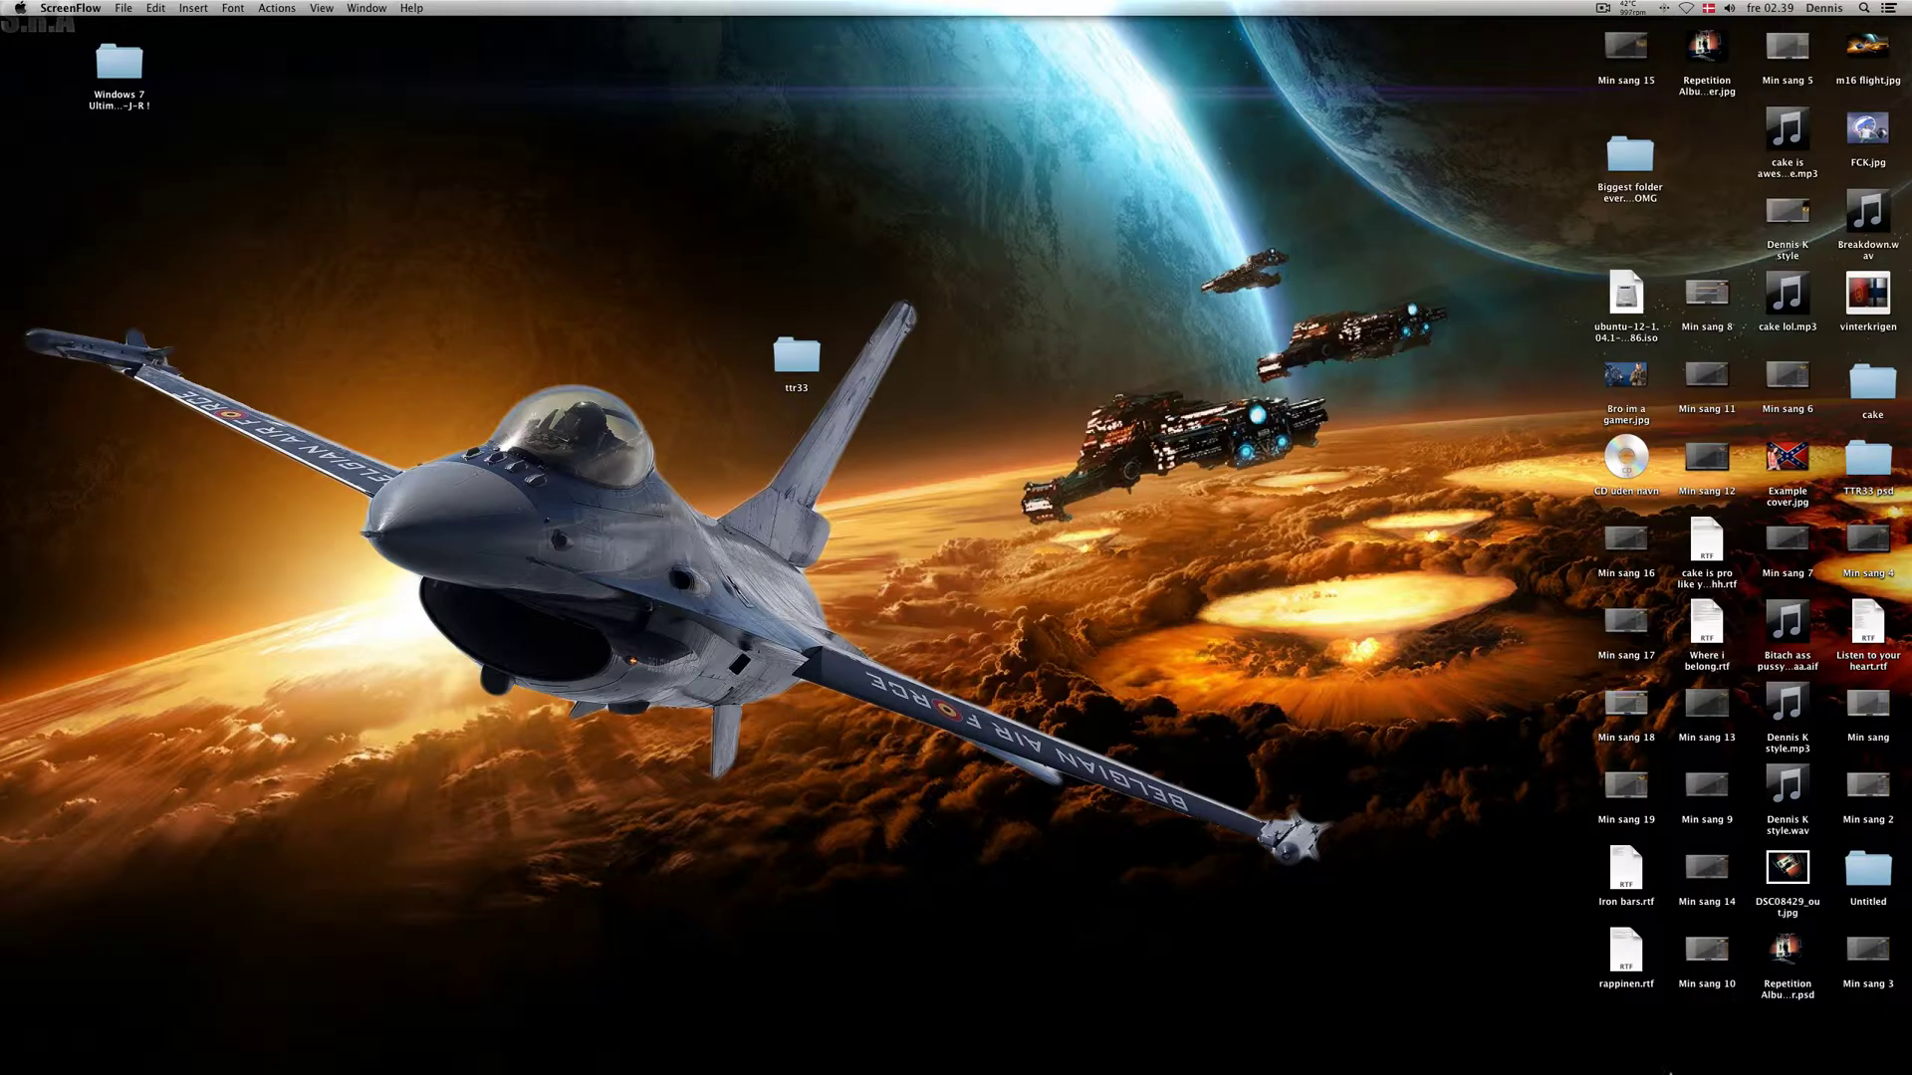
Step: Launch VMware Fusion from the macOS Dock
mouse_move(1669, 1071)
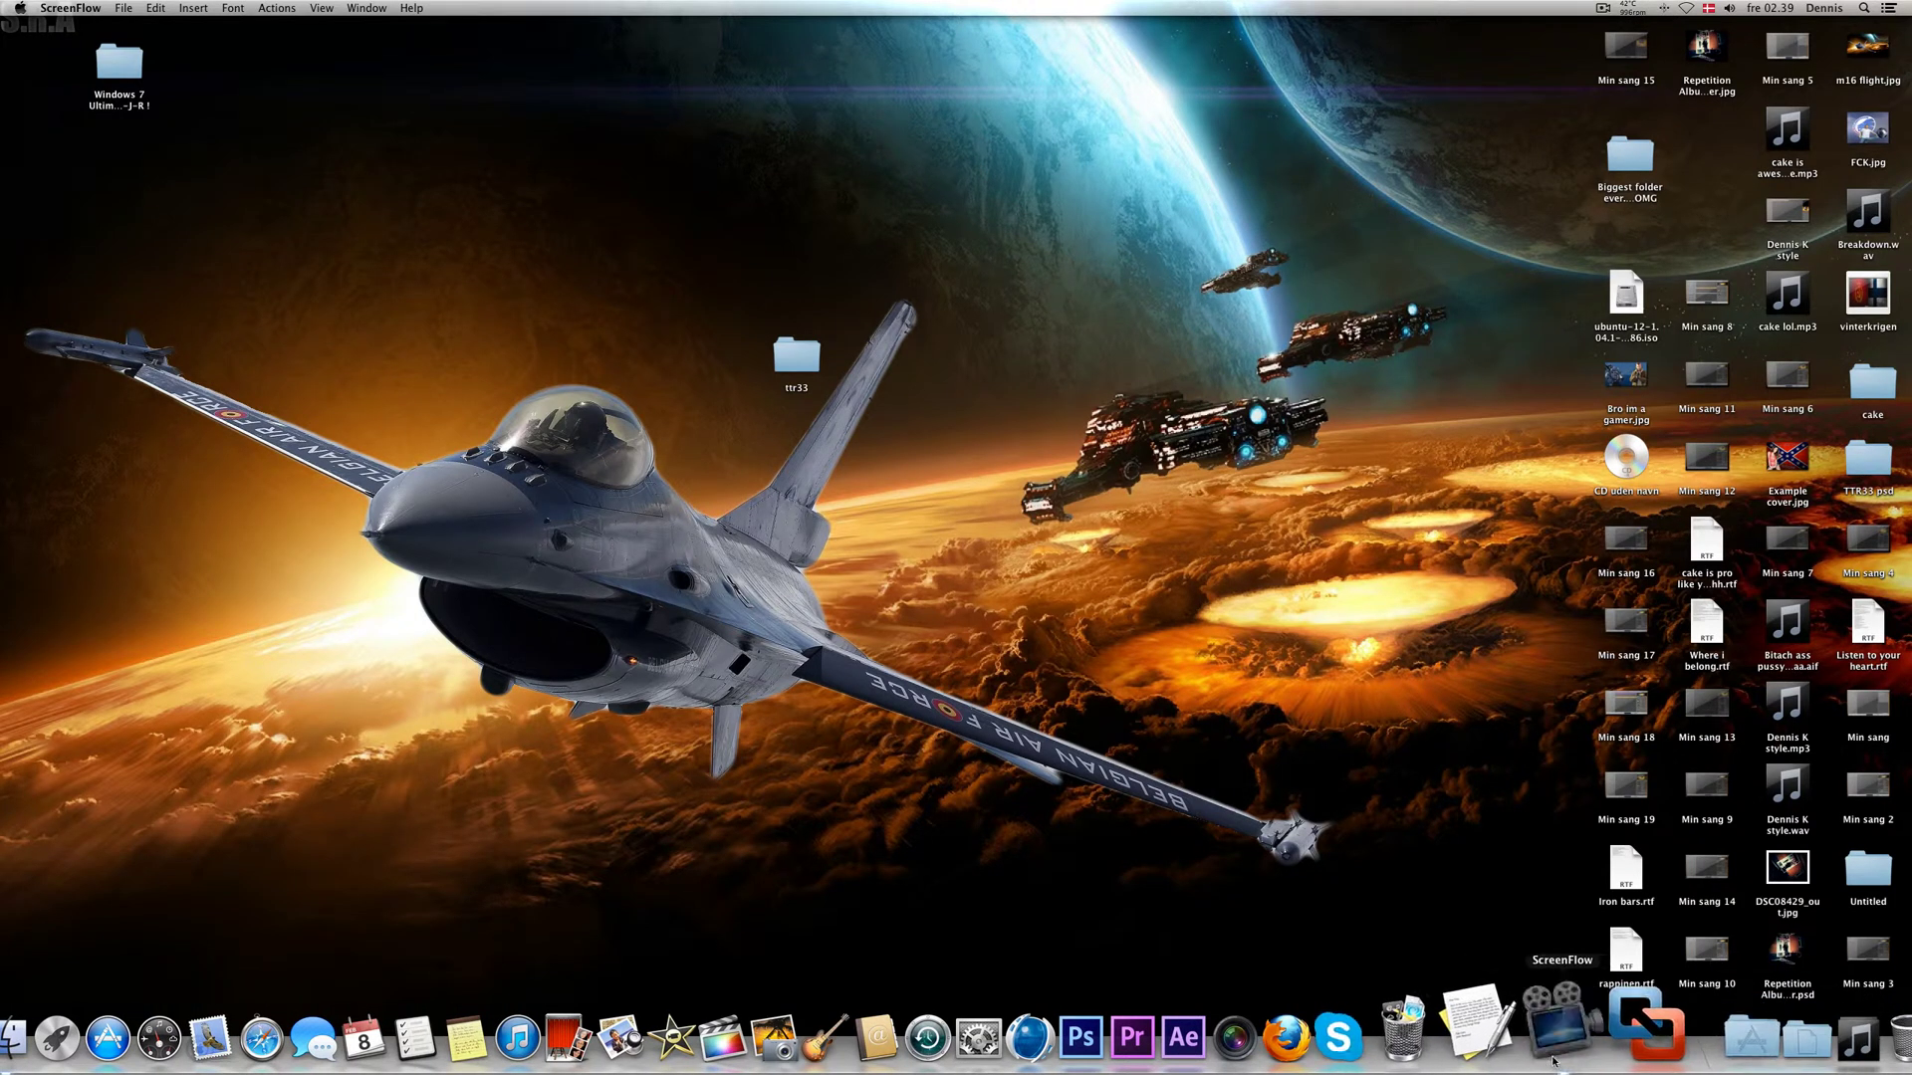
click(1605, 1045)
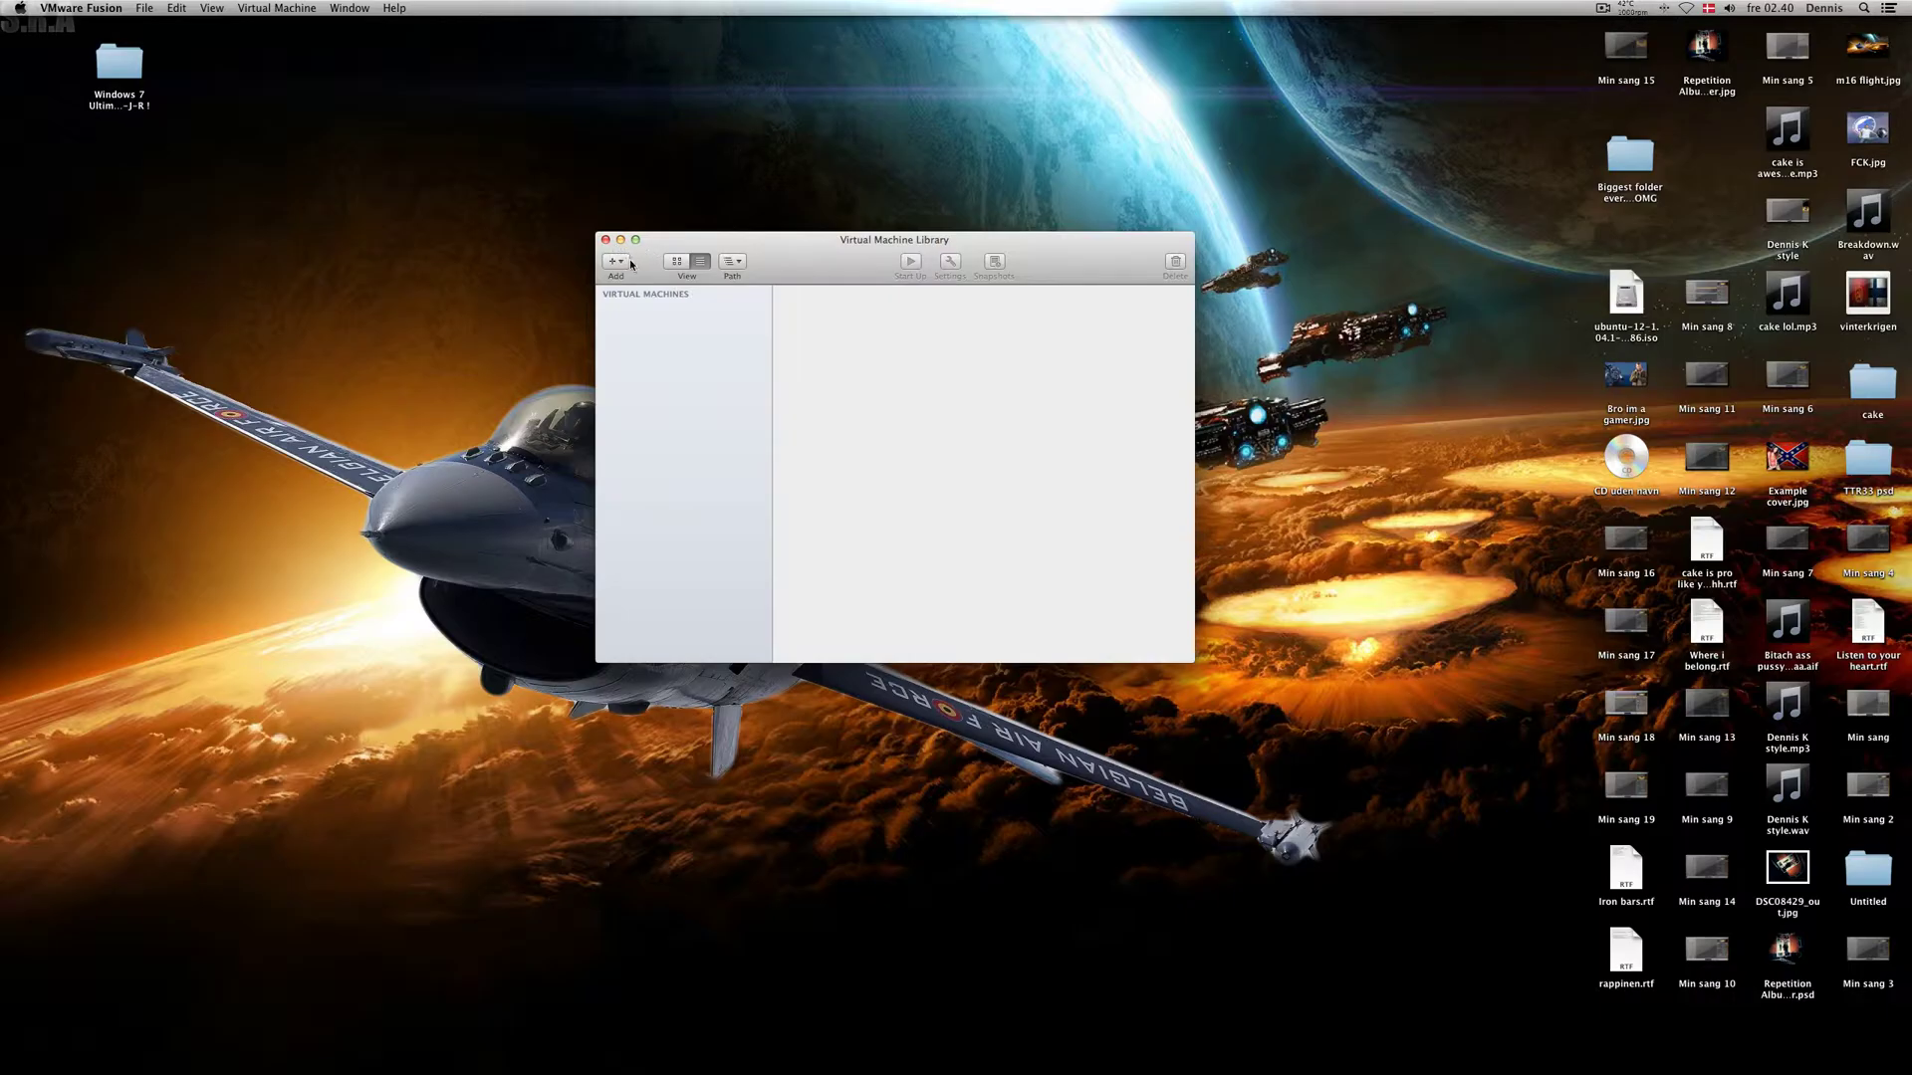
Step: Start a new virtual machine using the ubuntu-12-1.04.1-desktop-i386.iso disc image
click(630, 264)
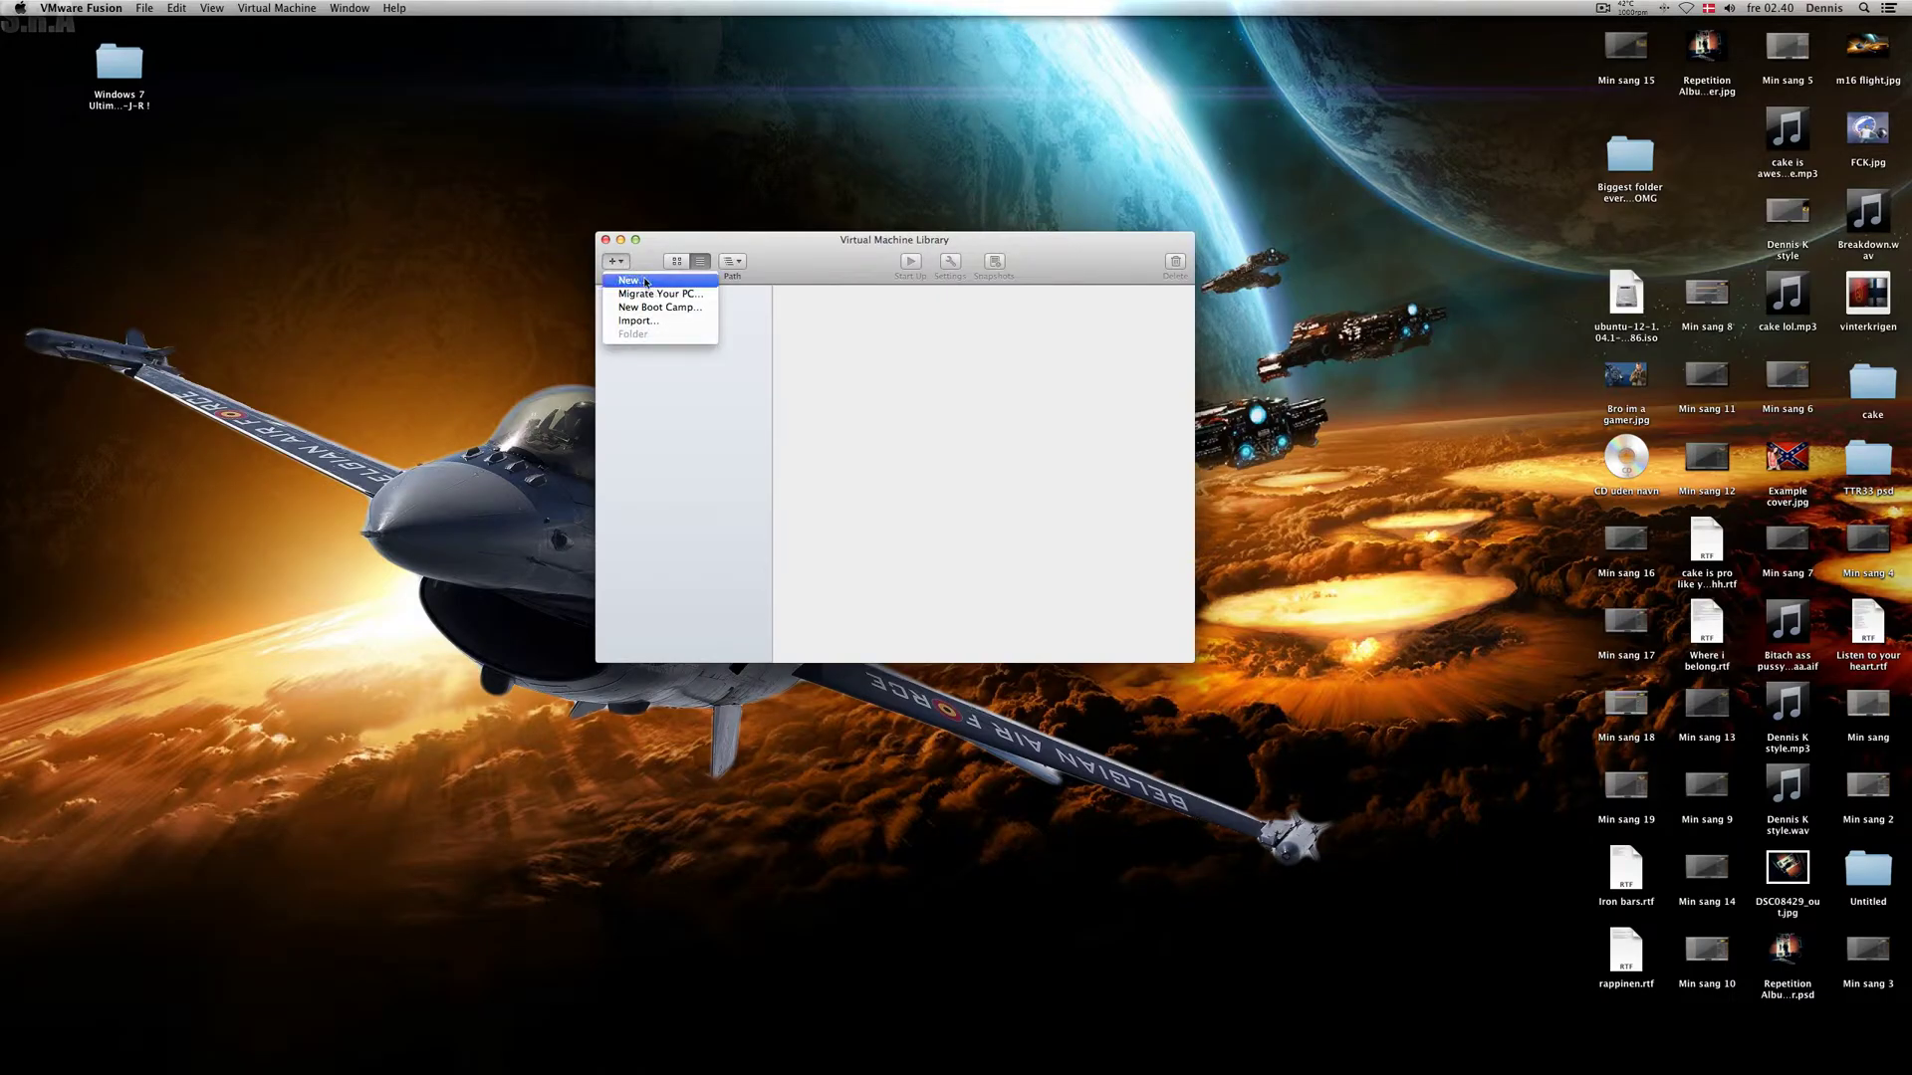
click(630, 282)
click(958, 336)
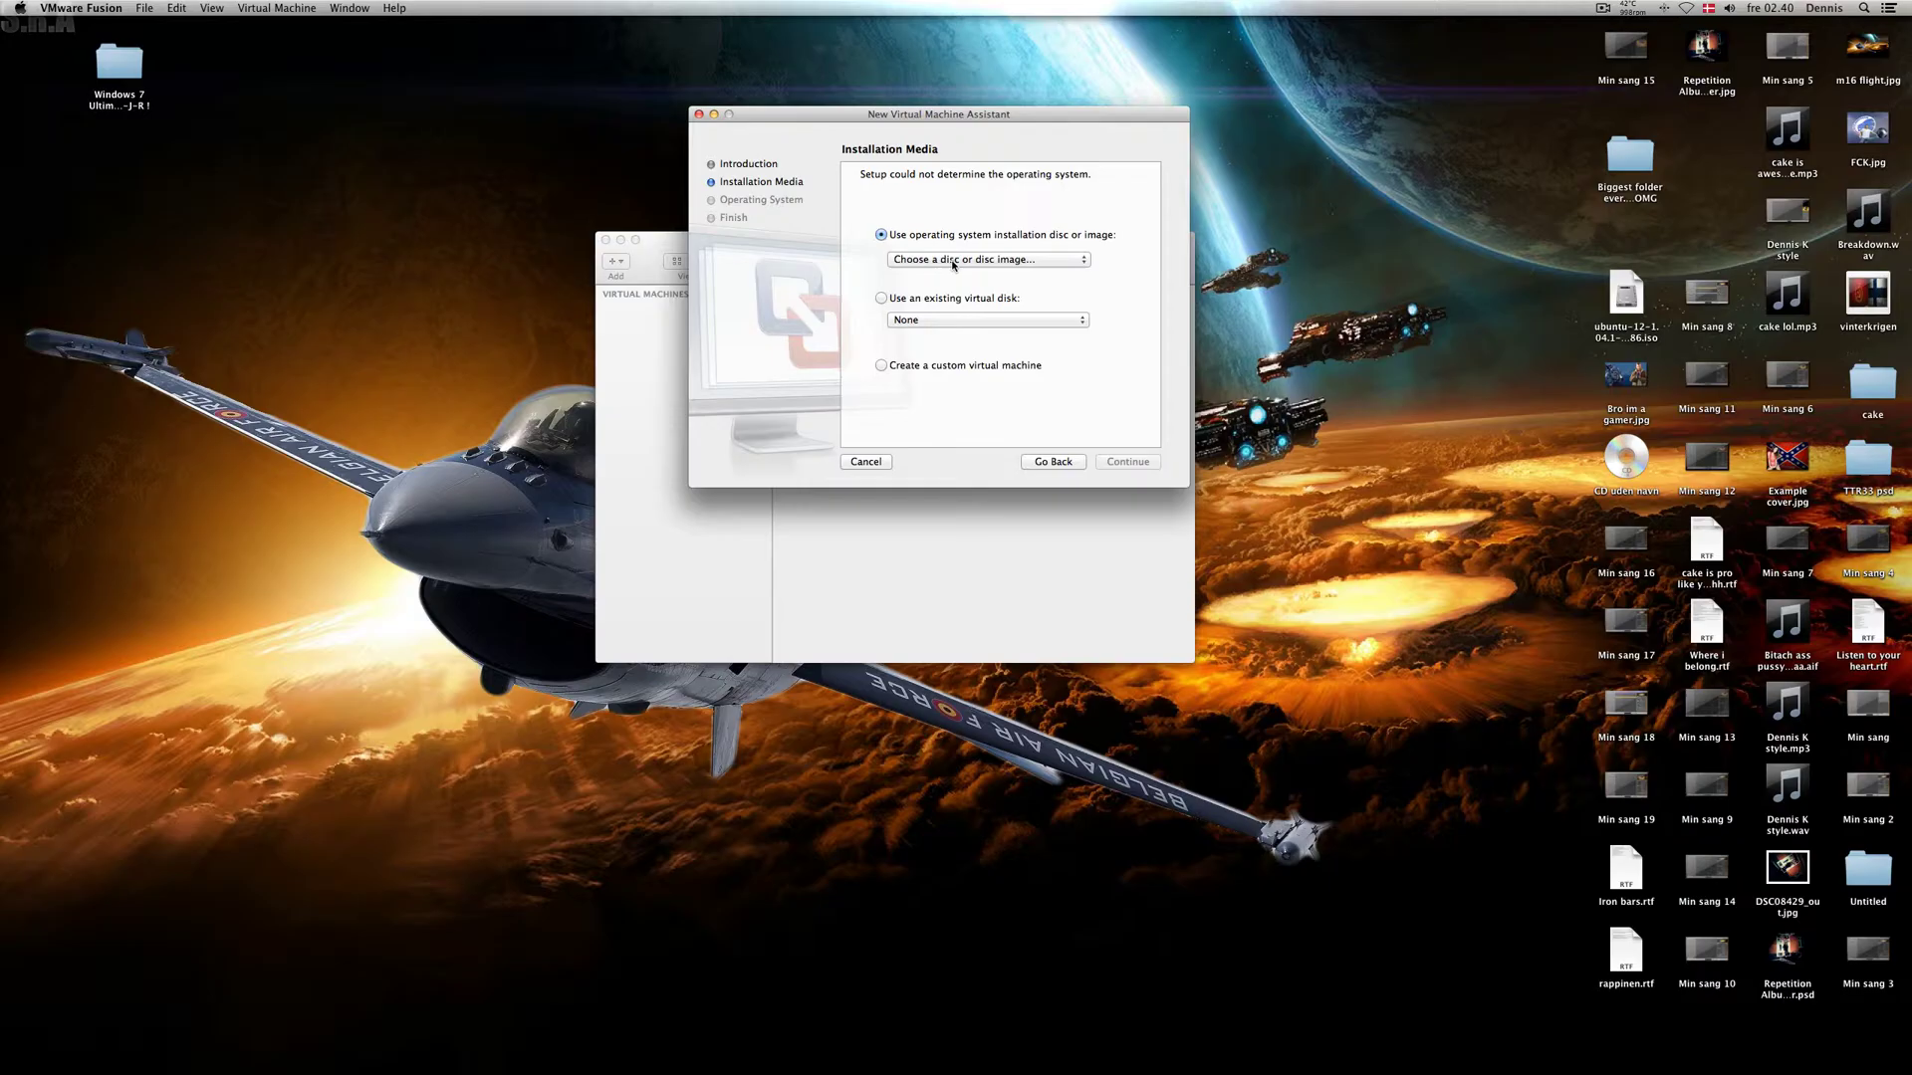
click(951, 260)
click(947, 262)
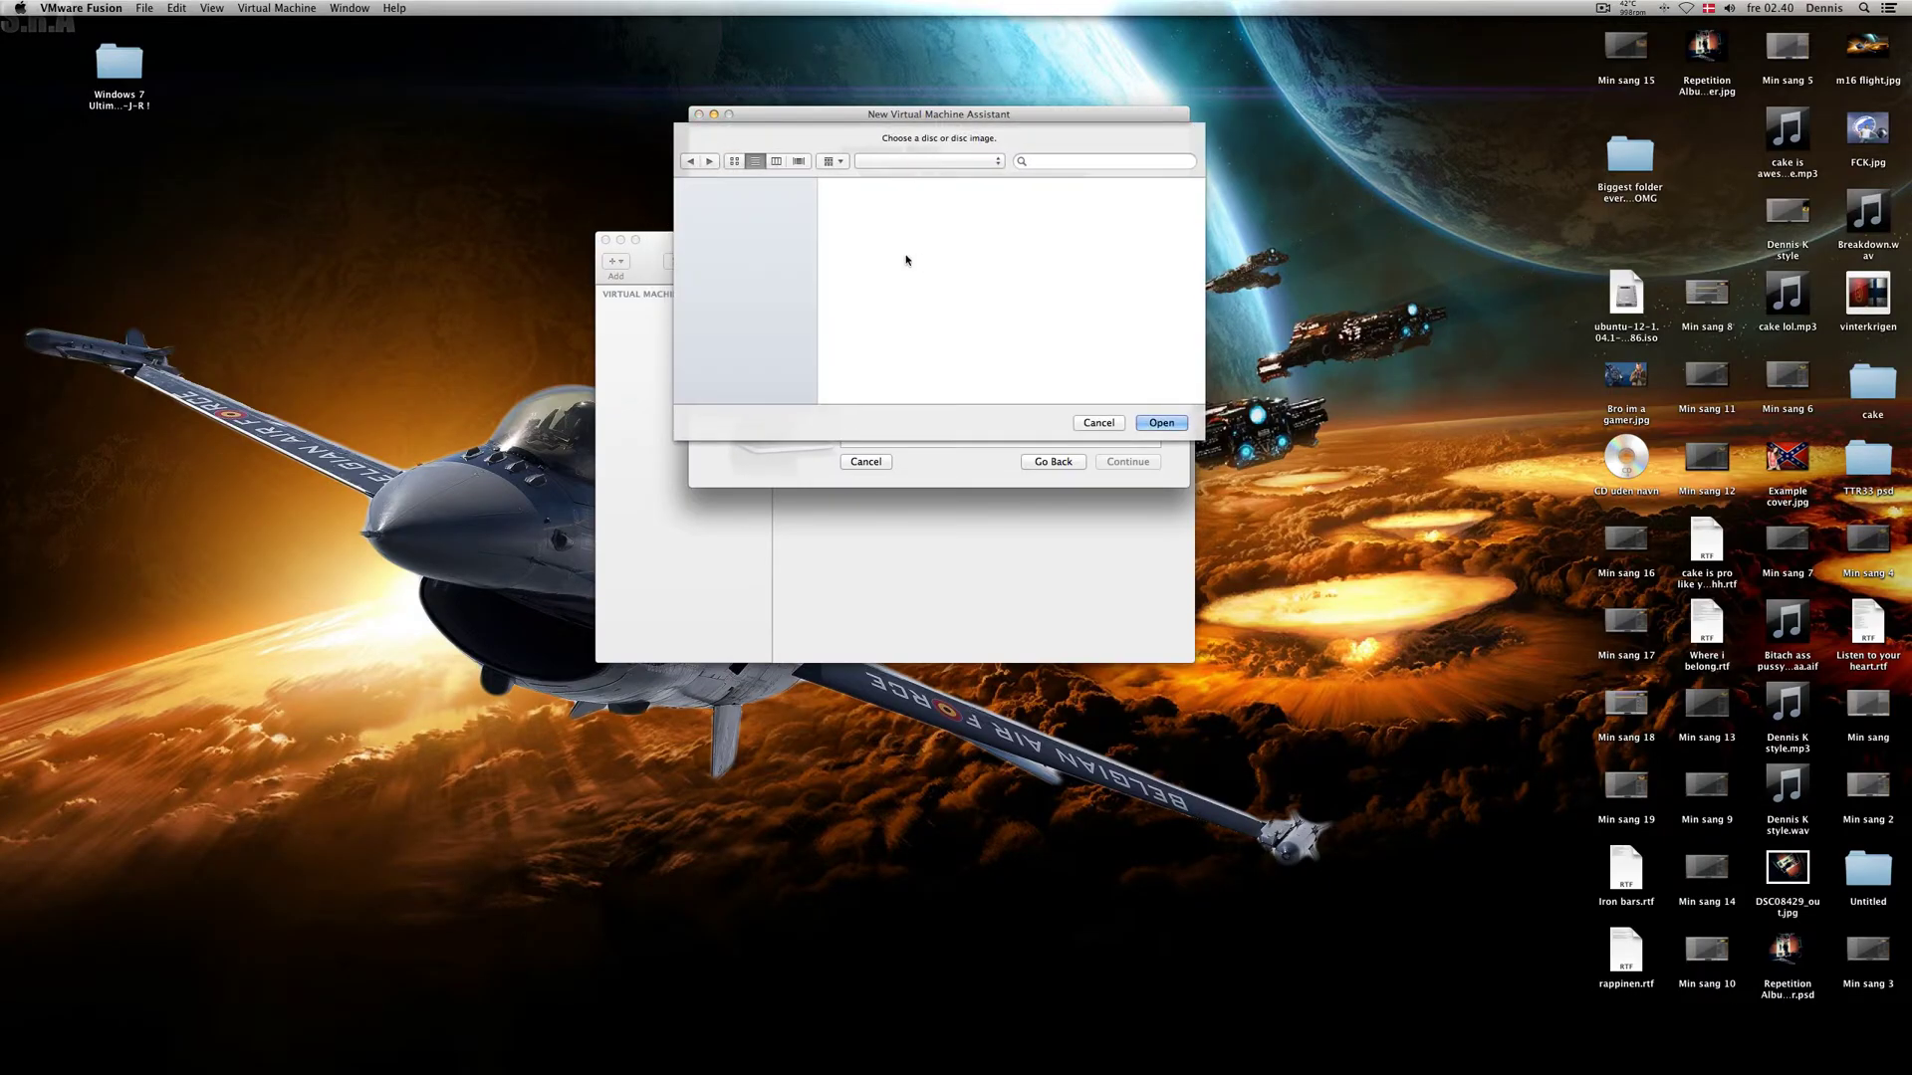
scroll(926, 328, down, 5)
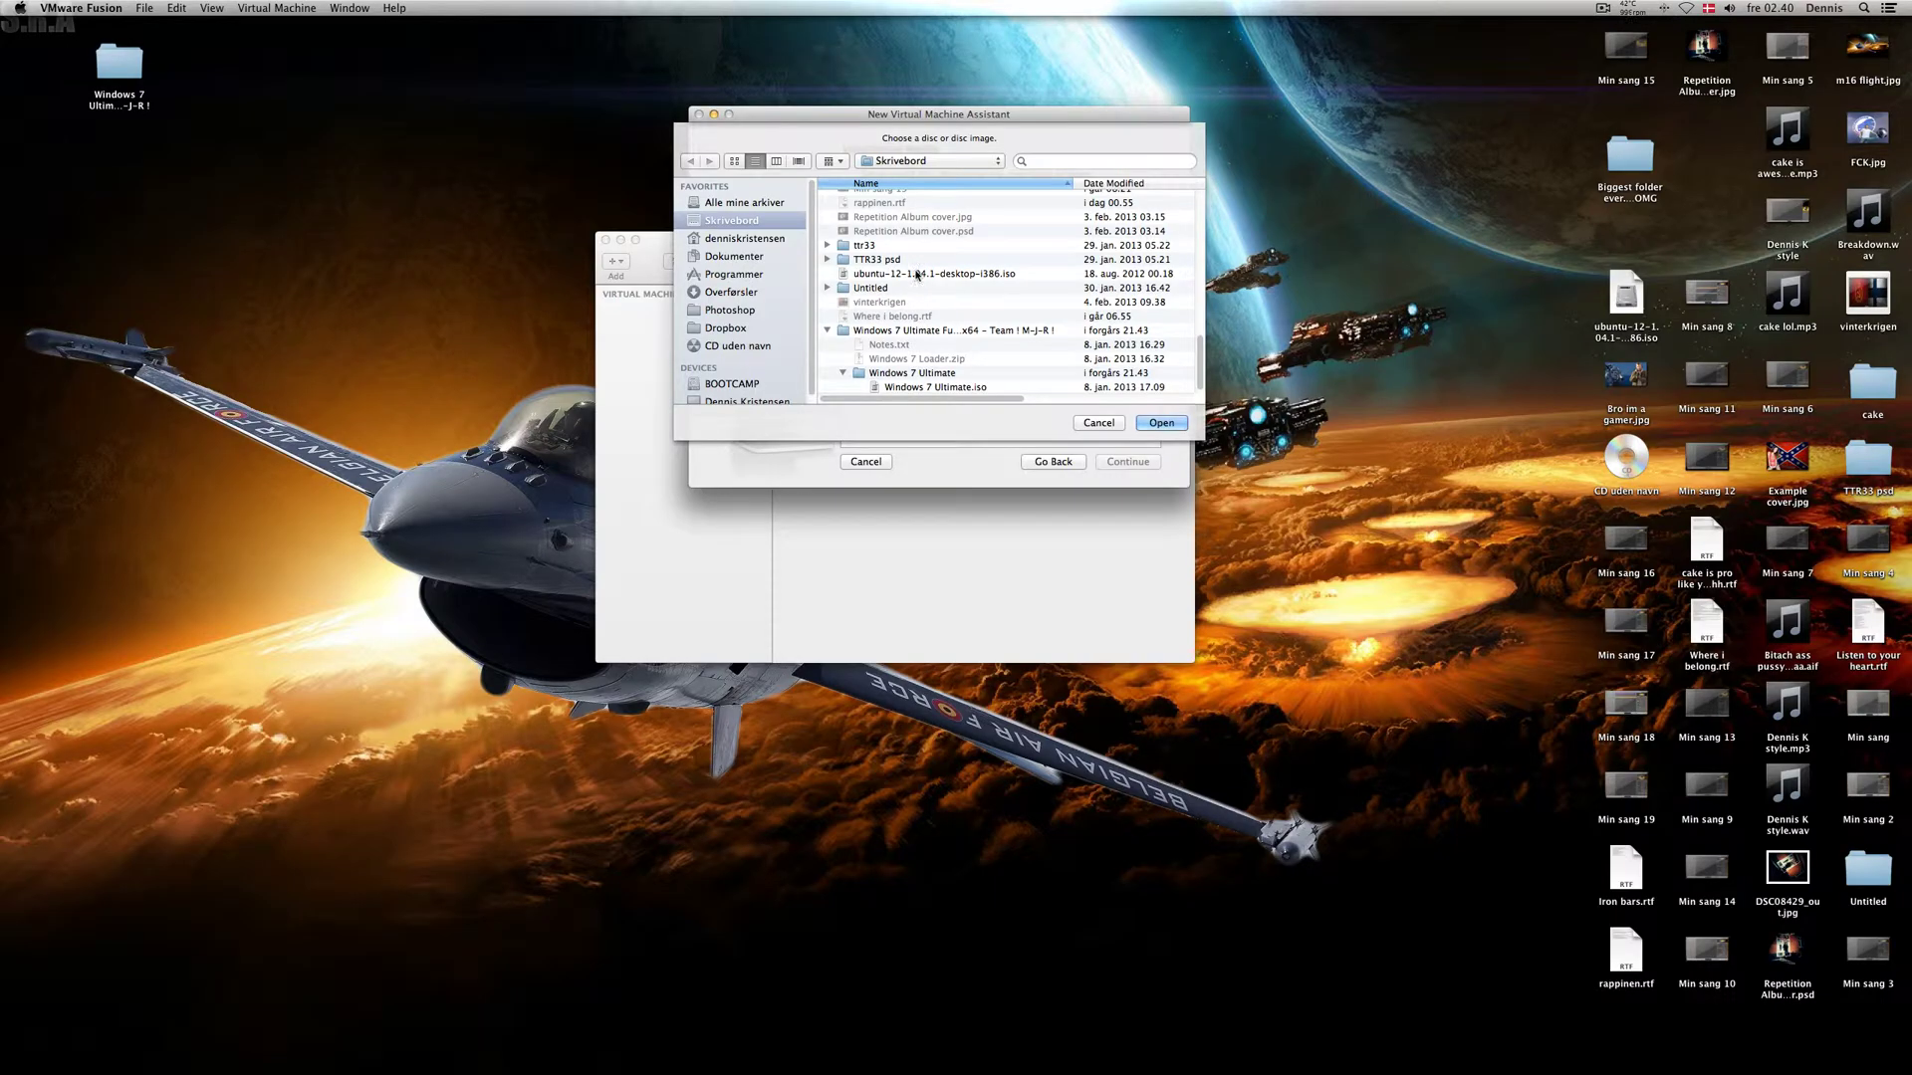
double_click(909, 275)
click(1121, 461)
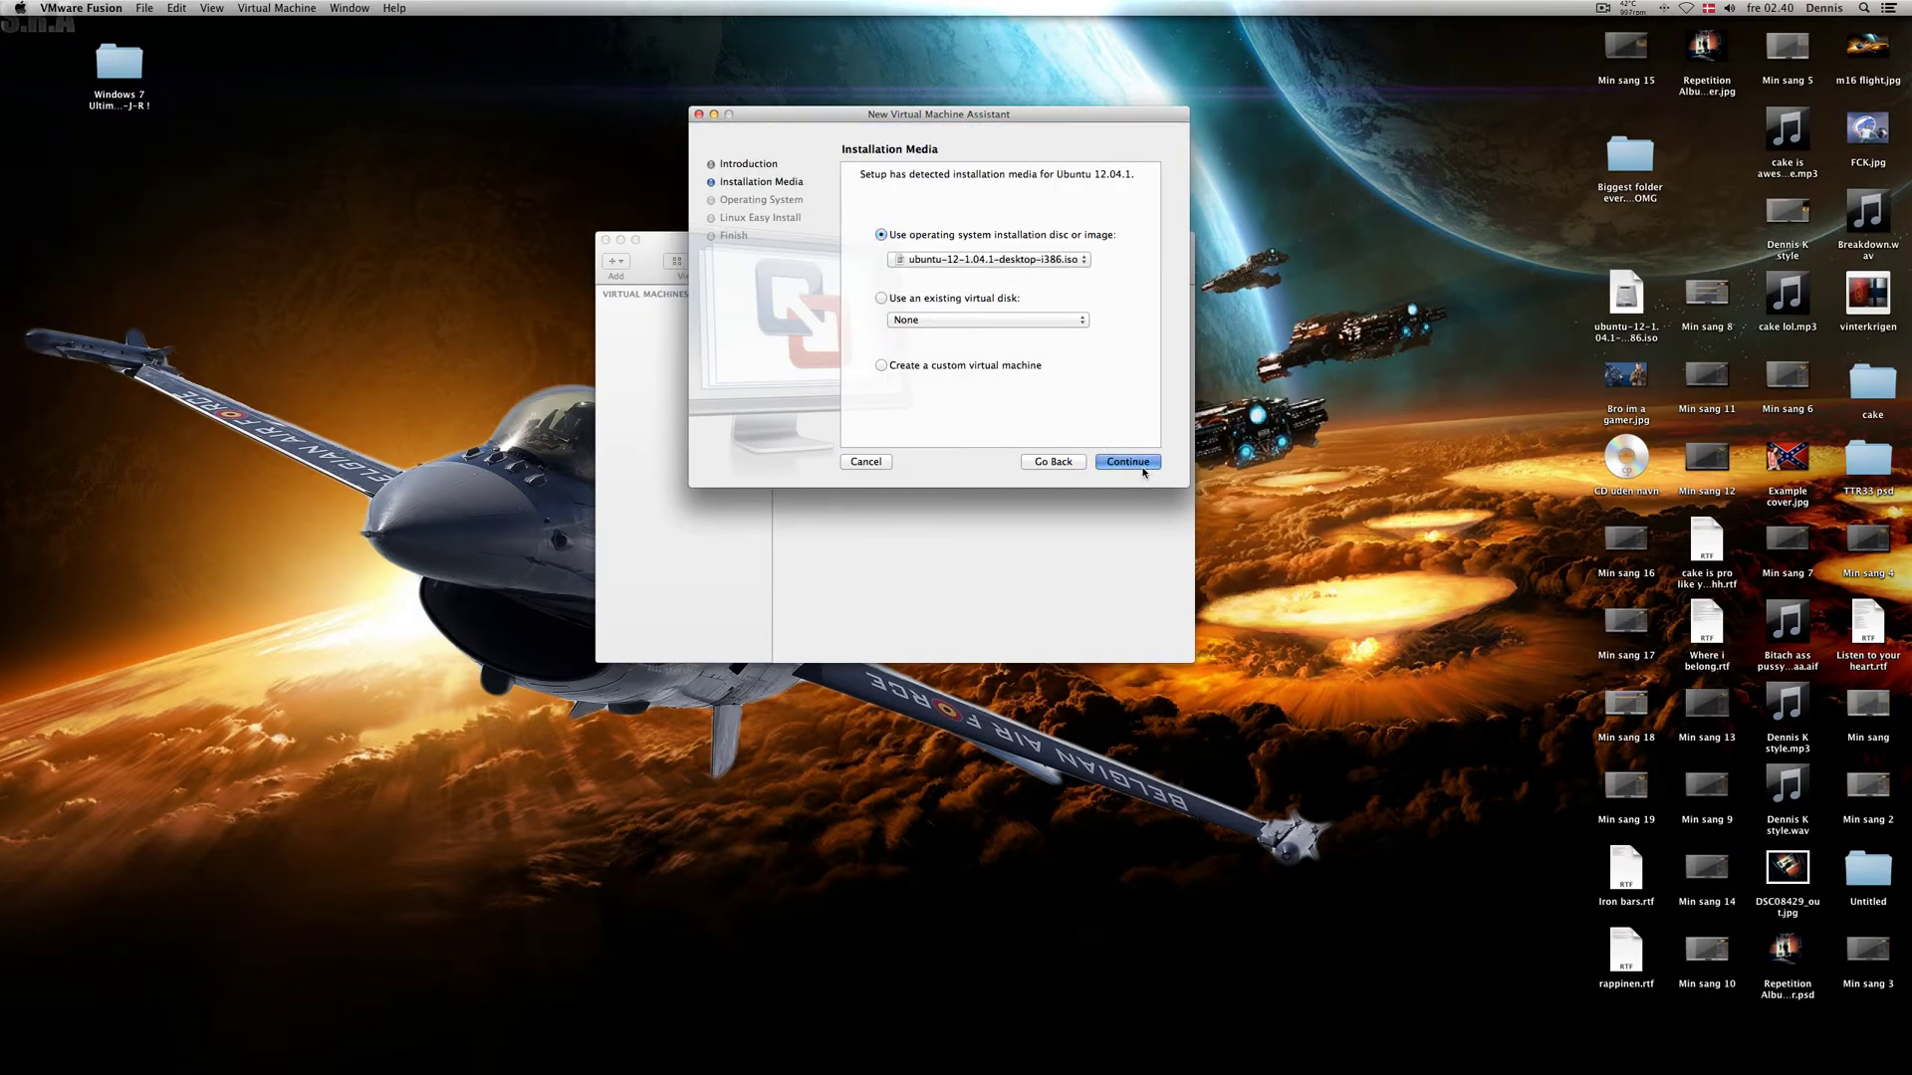
Step: Set the guest version to Ubuntu 64-bit and save the customized VM as Ubuntu 64-bit
click(970, 257)
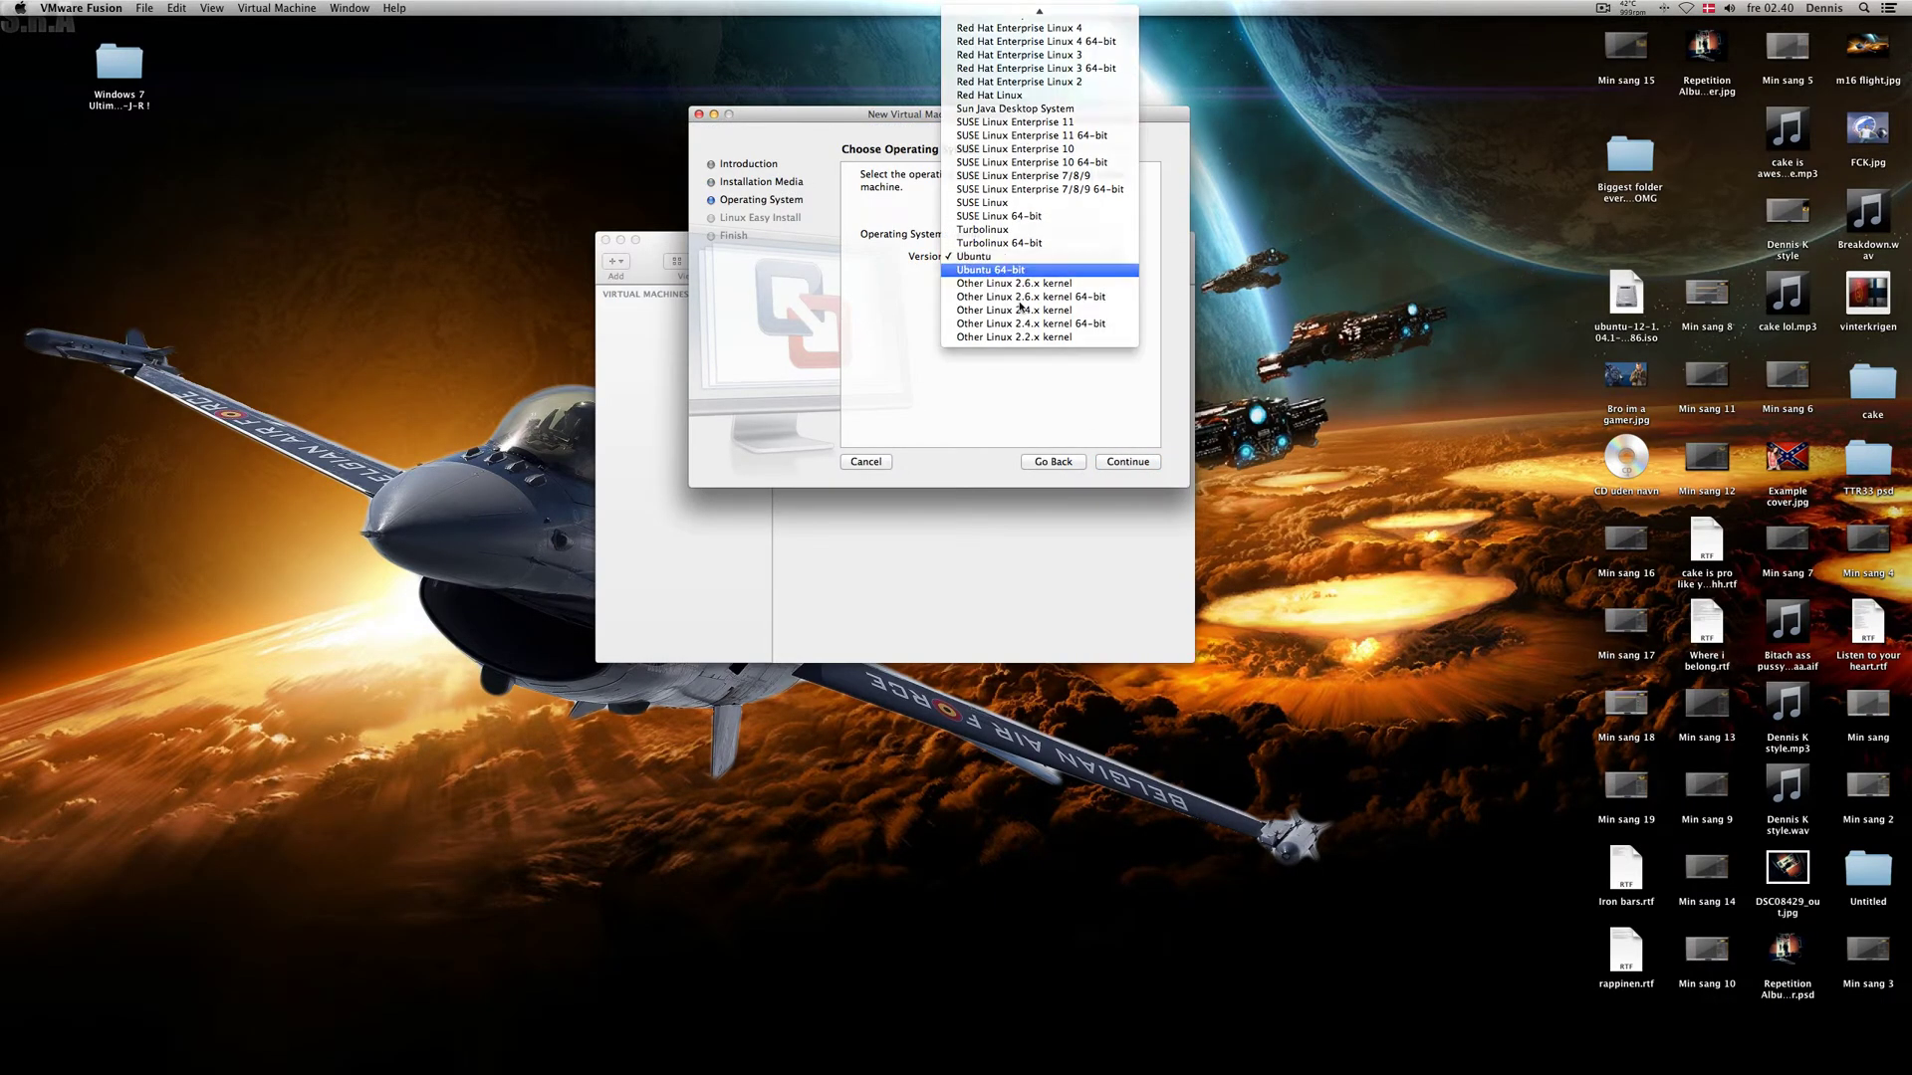
click(982, 272)
click(1128, 461)
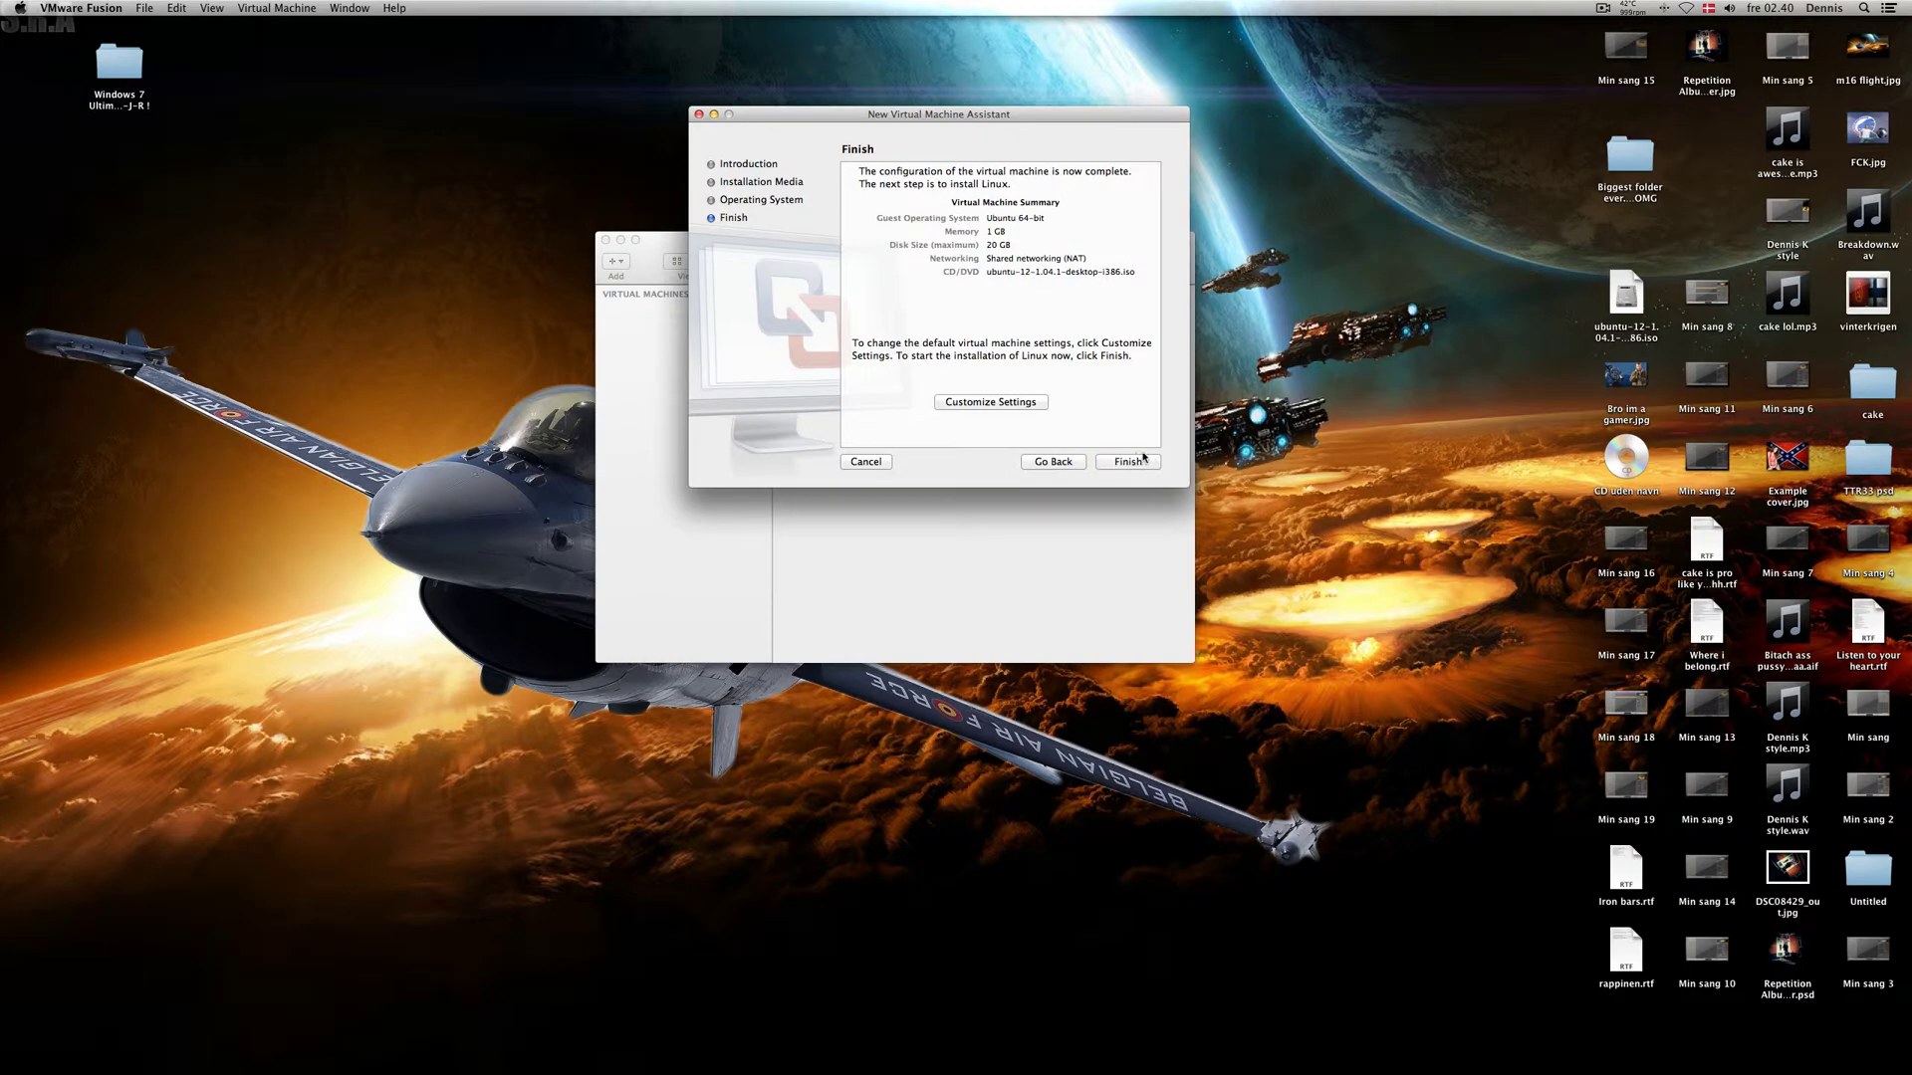
click(1016, 408)
click(1054, 210)
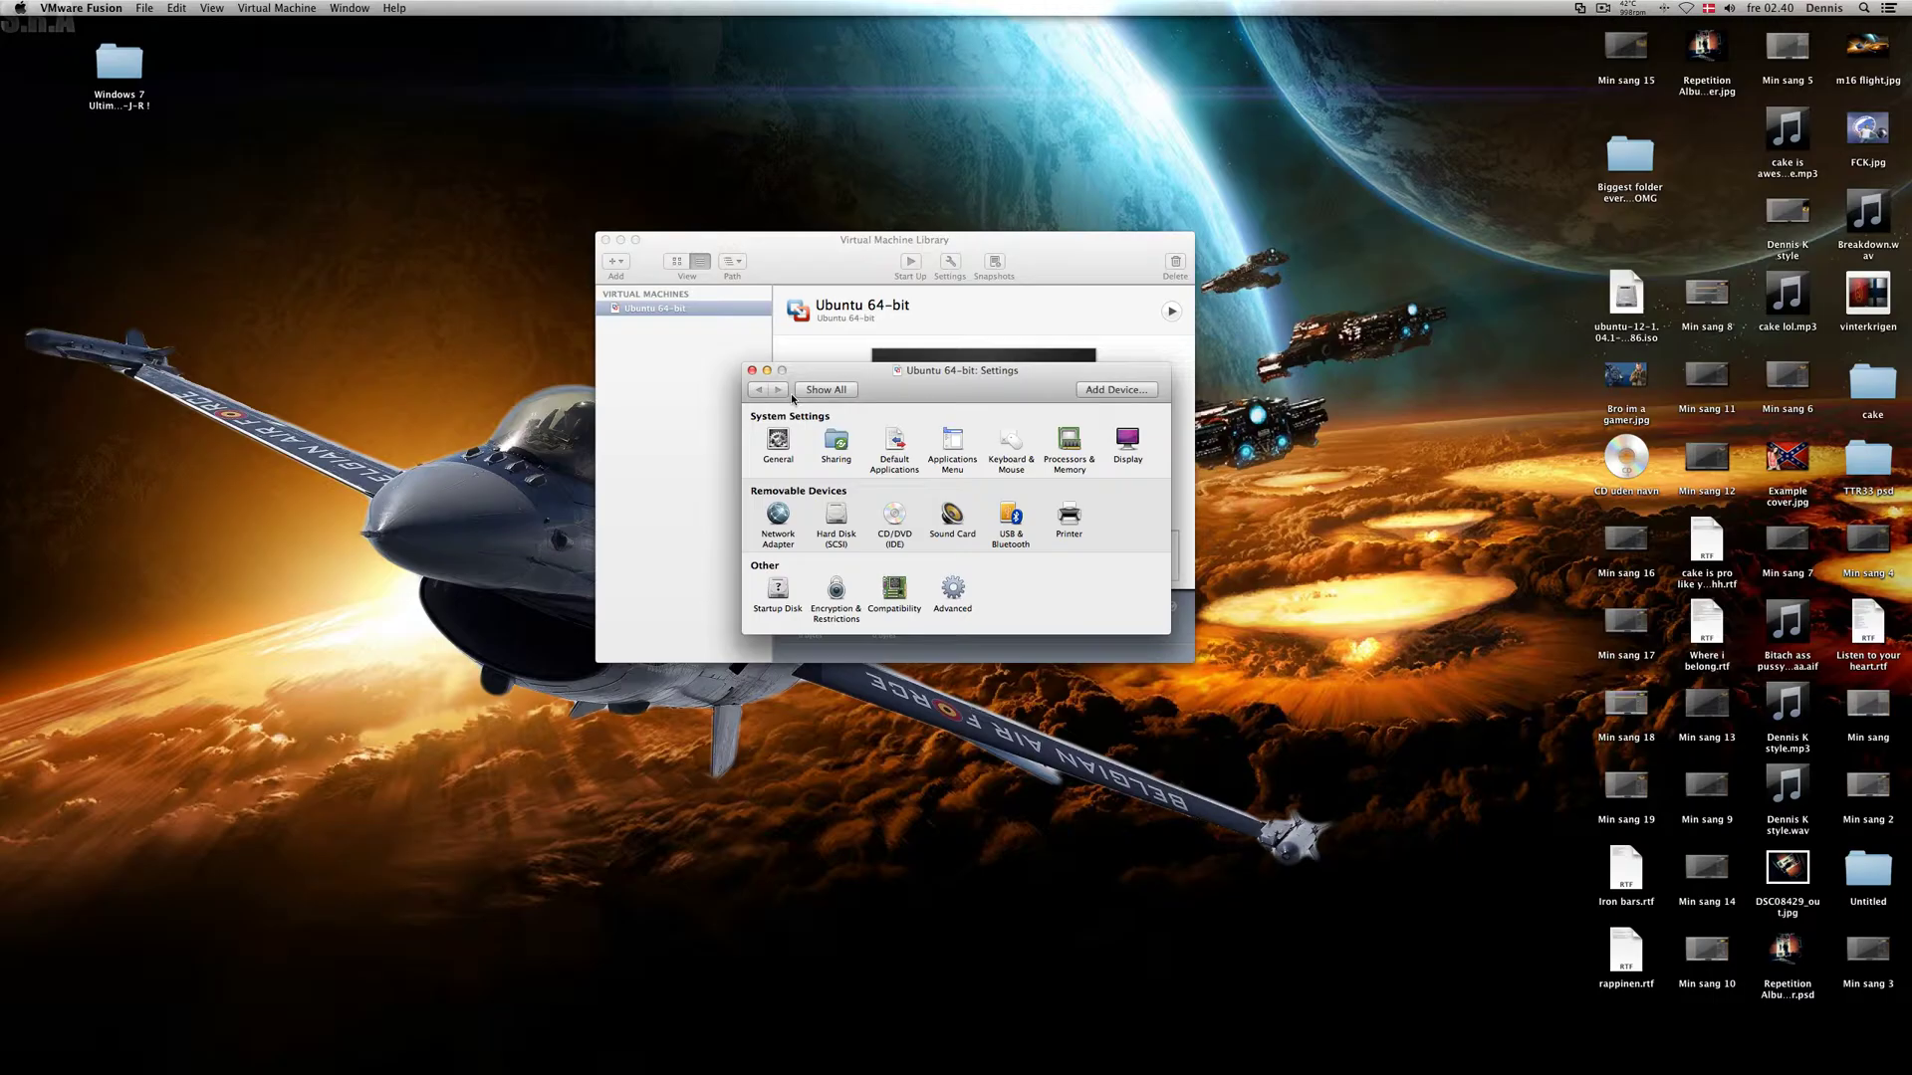
Step: Enlarge the Hard Disk (SCSI) to 115 GB, apply, and close the settings
click(837, 514)
drag(864, 451, 936, 453)
click(1069, 486)
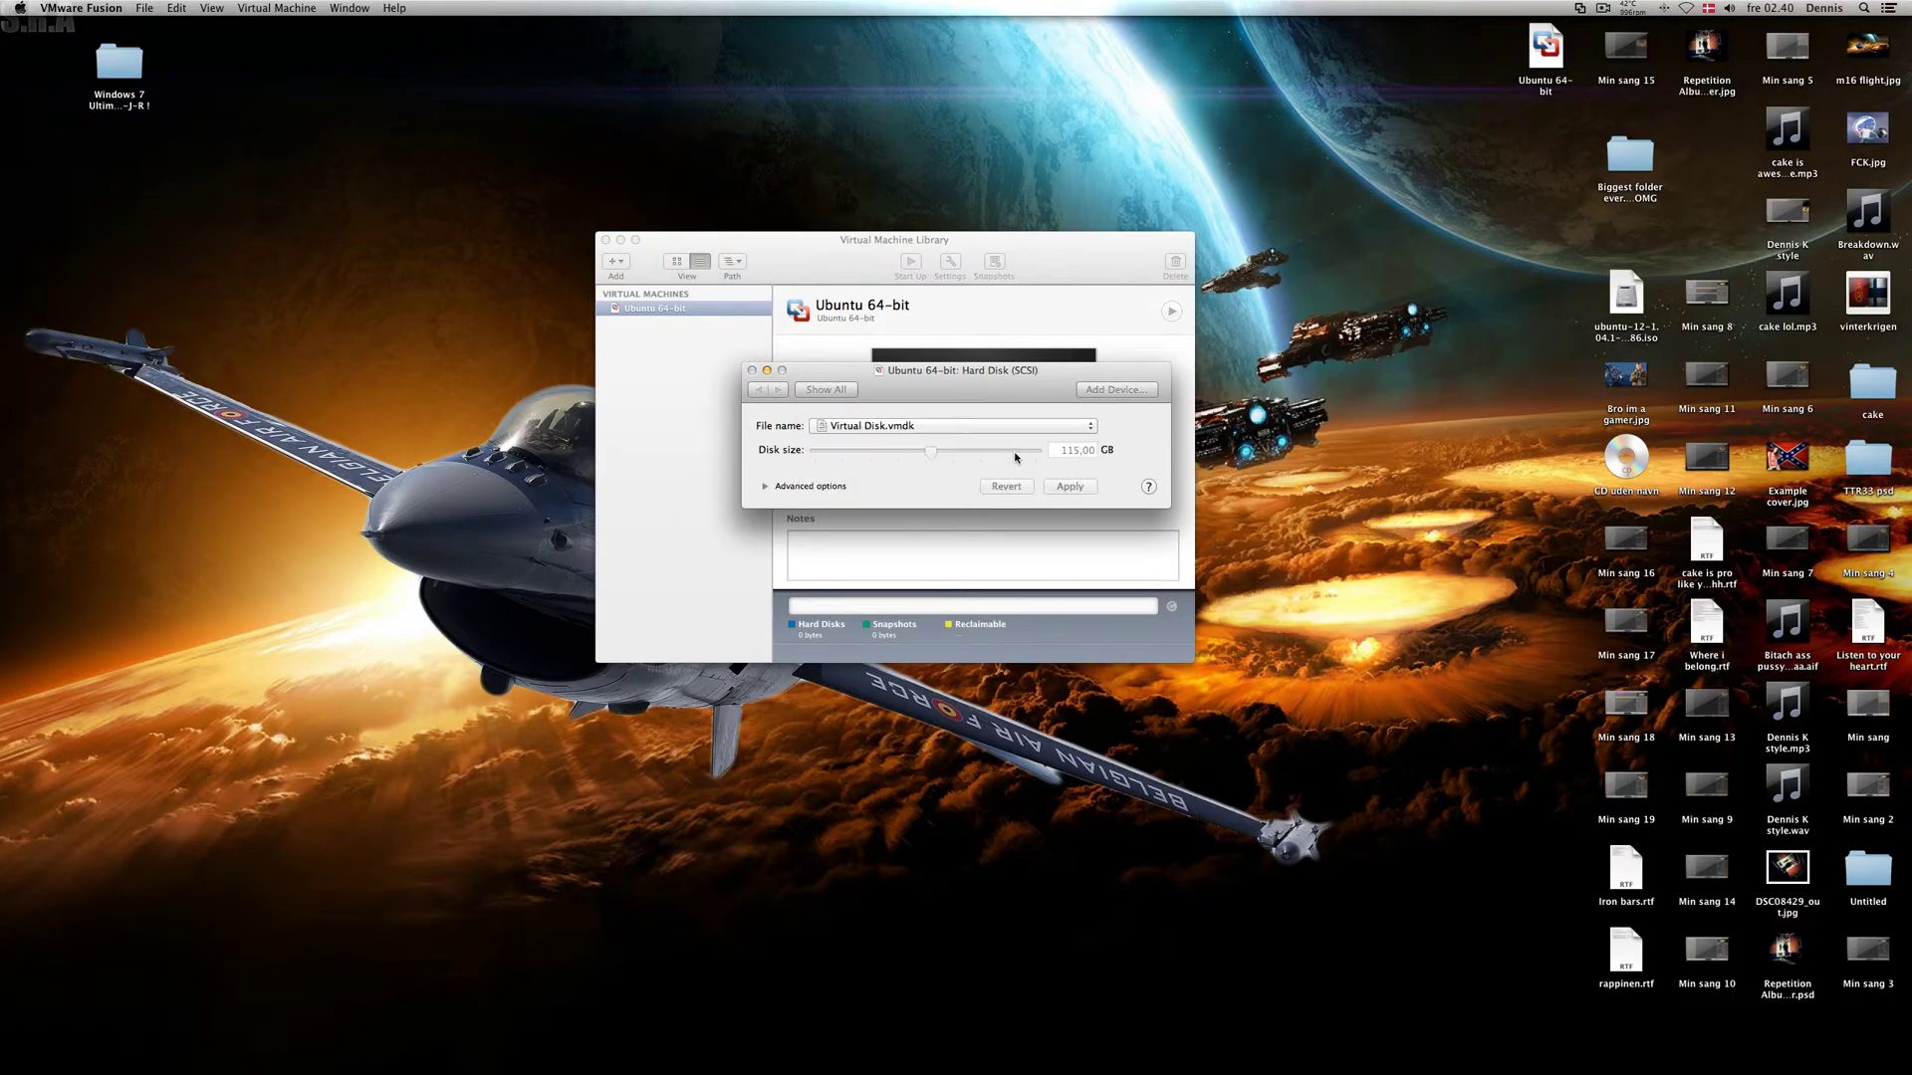
click(752, 371)
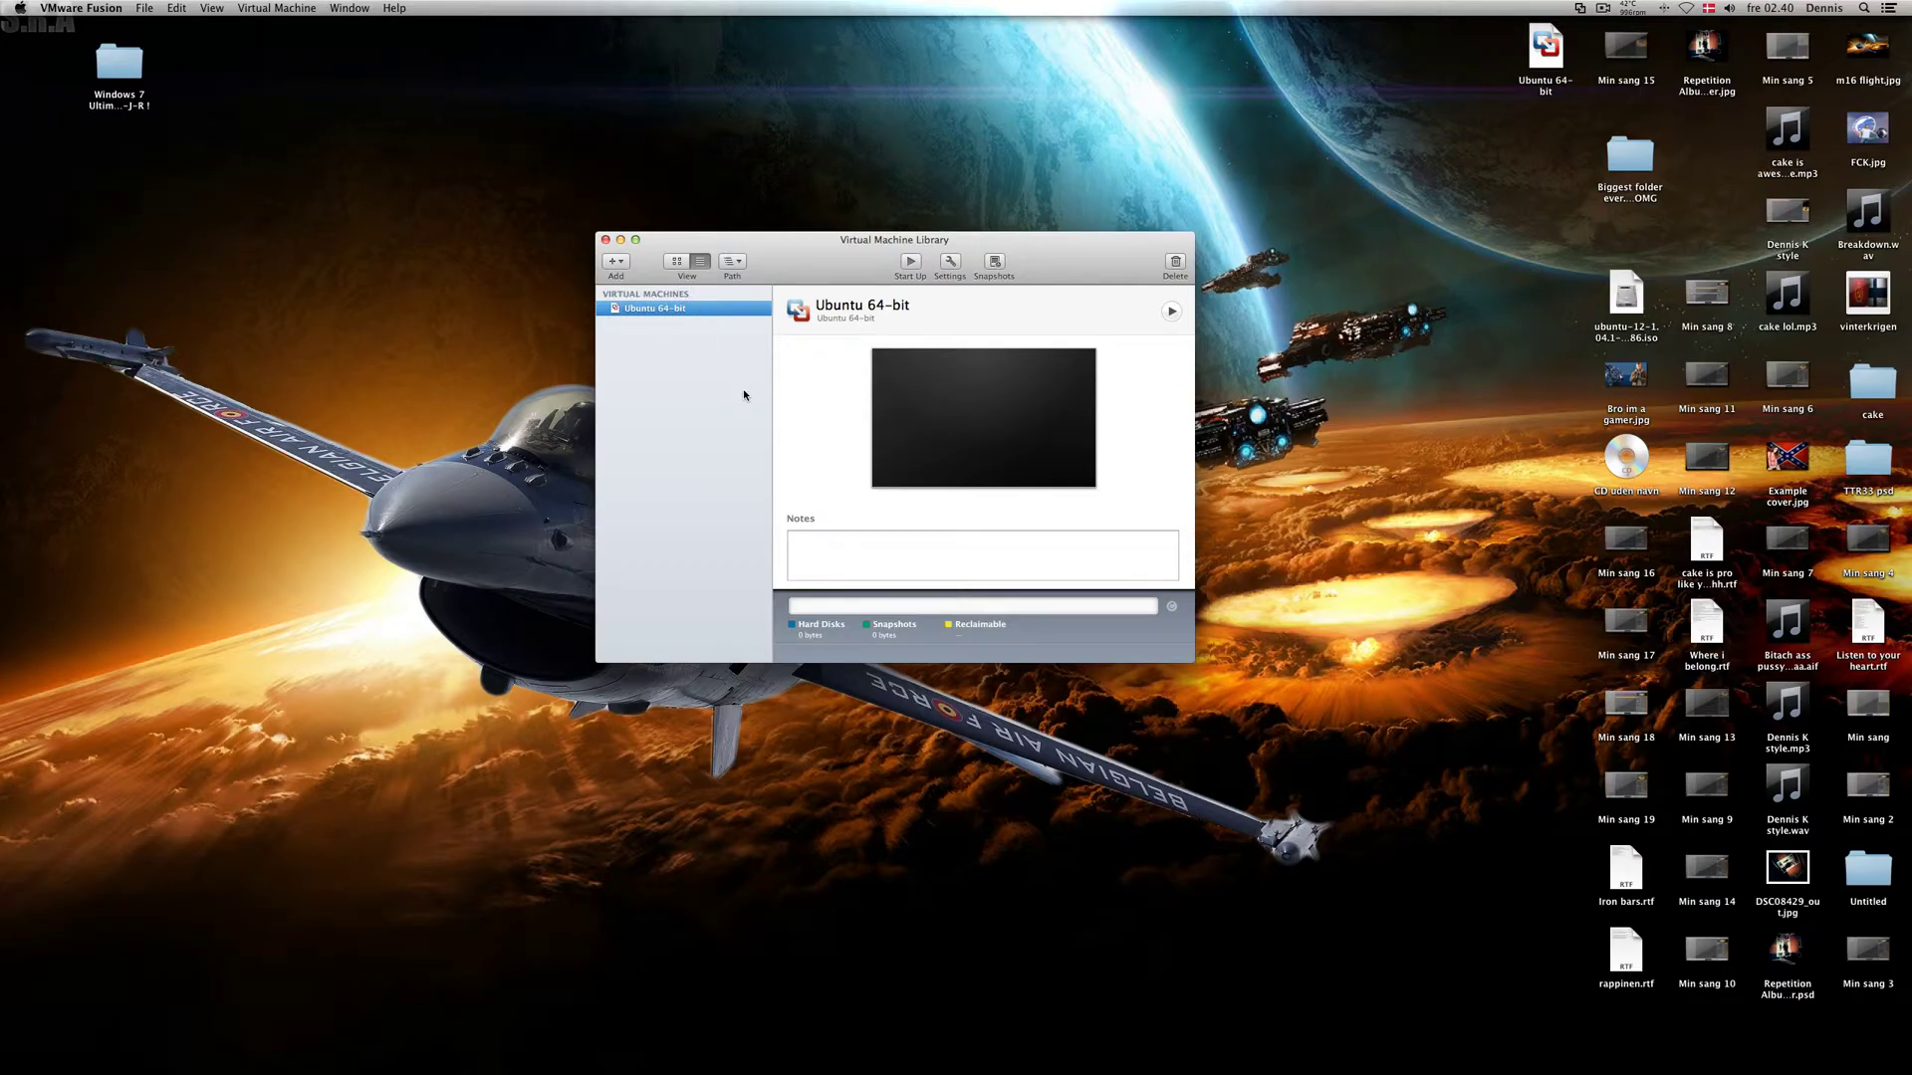
Step: Start up the Ubuntu 64-bit VM and show it full screen
click(908, 263)
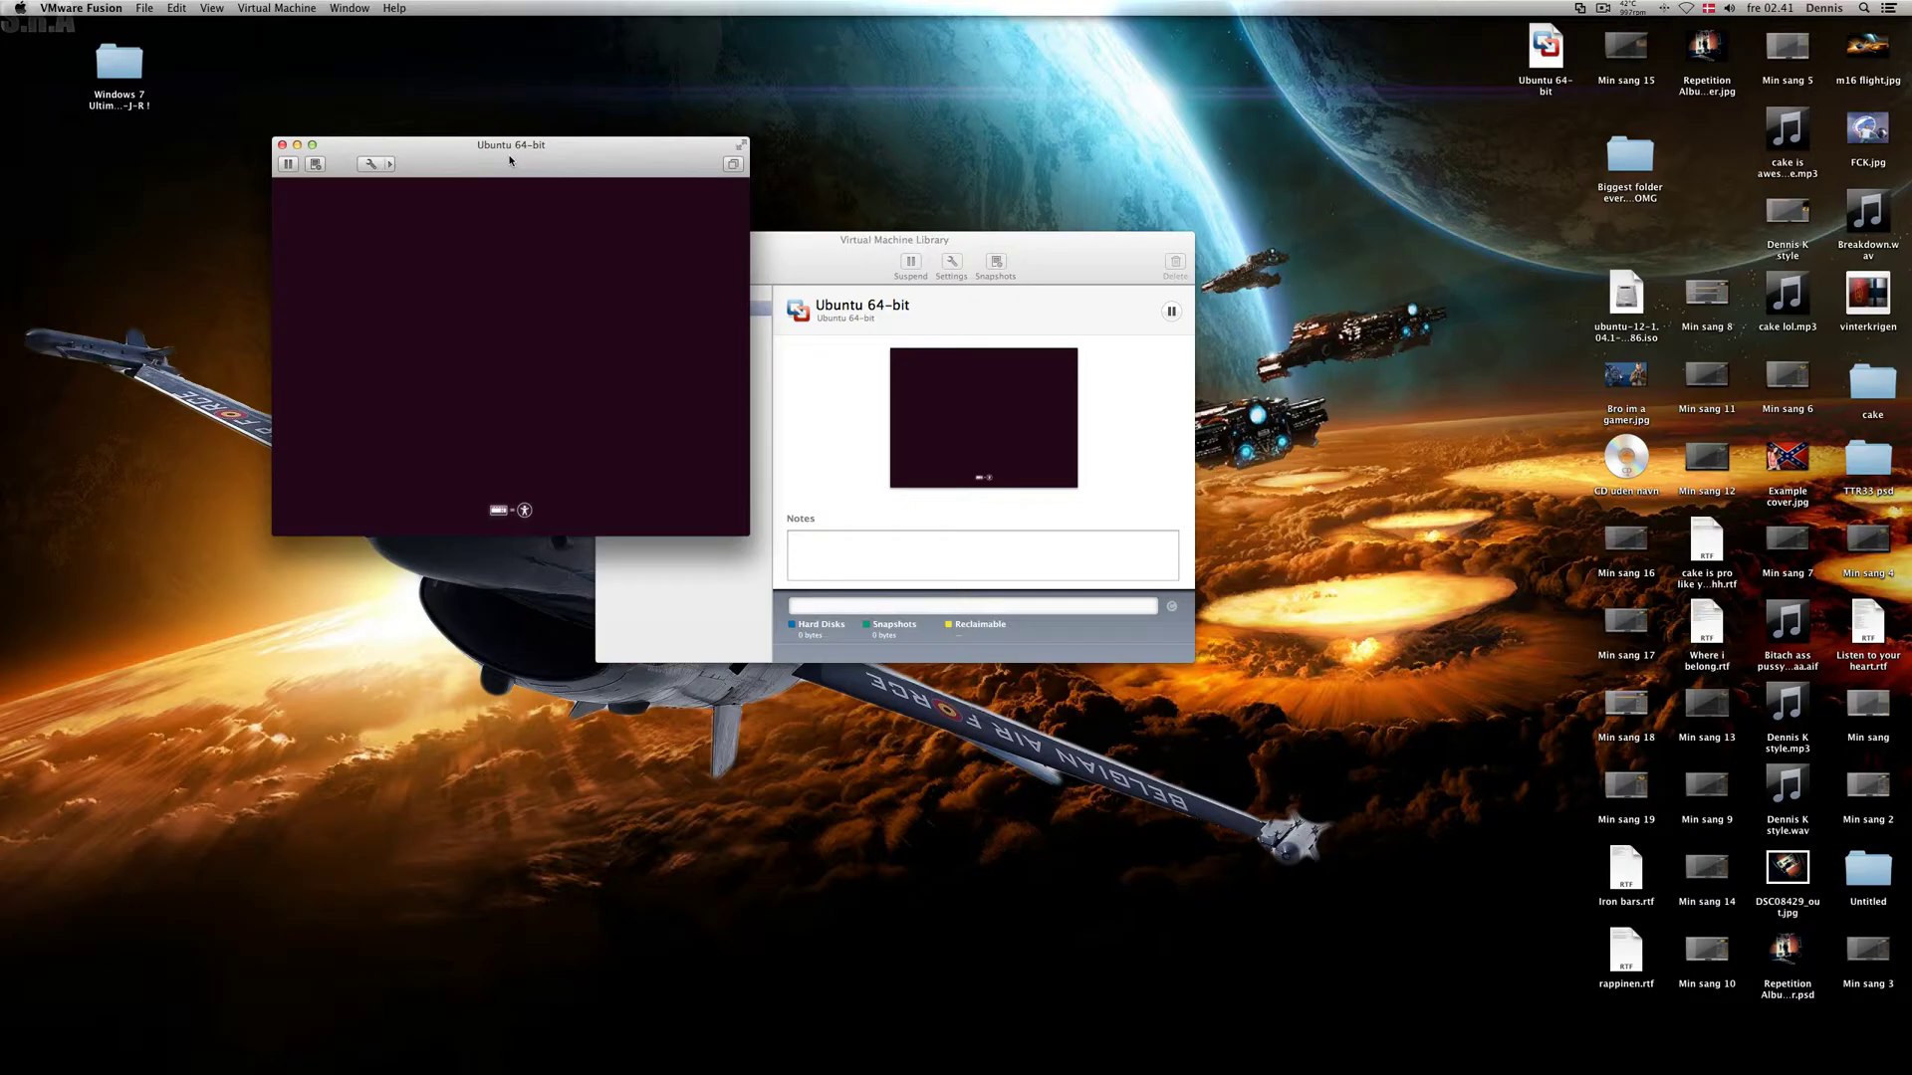
click(741, 146)
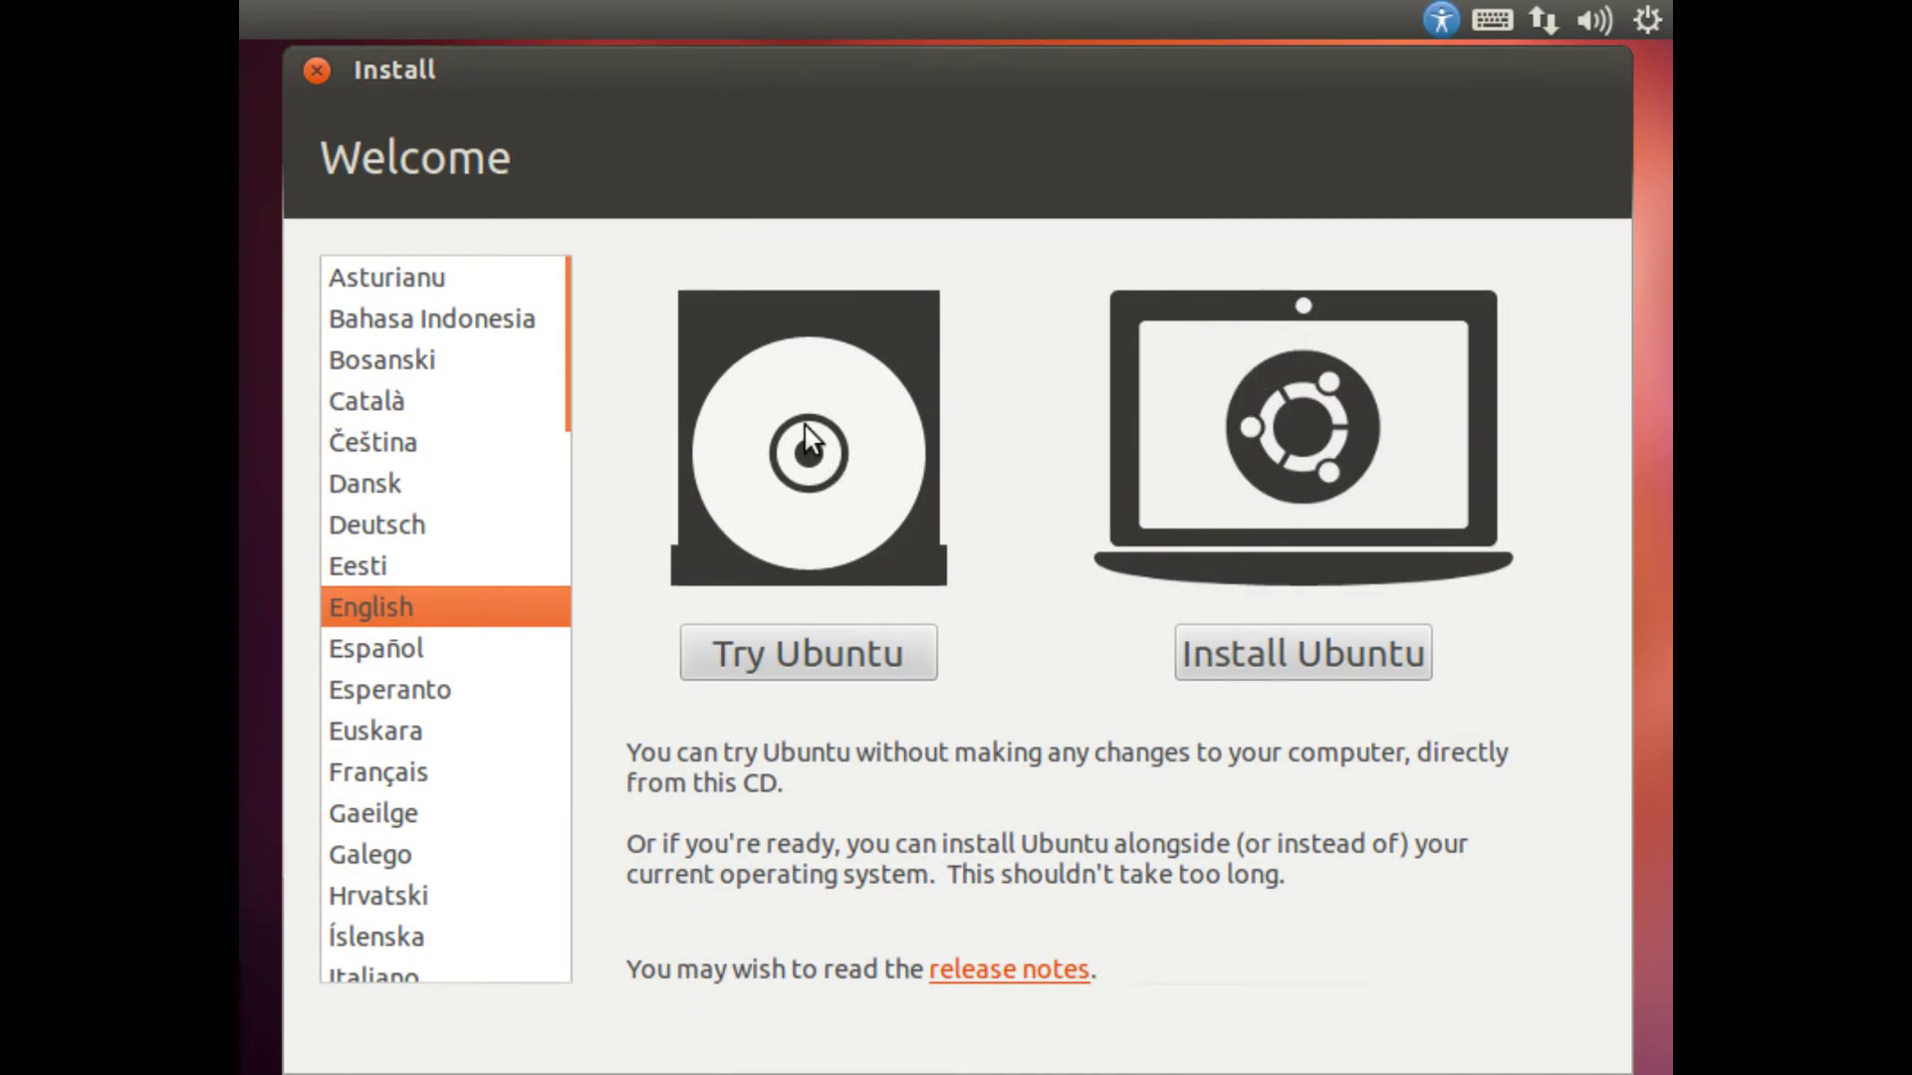
scroll(528, 498, down, 10)
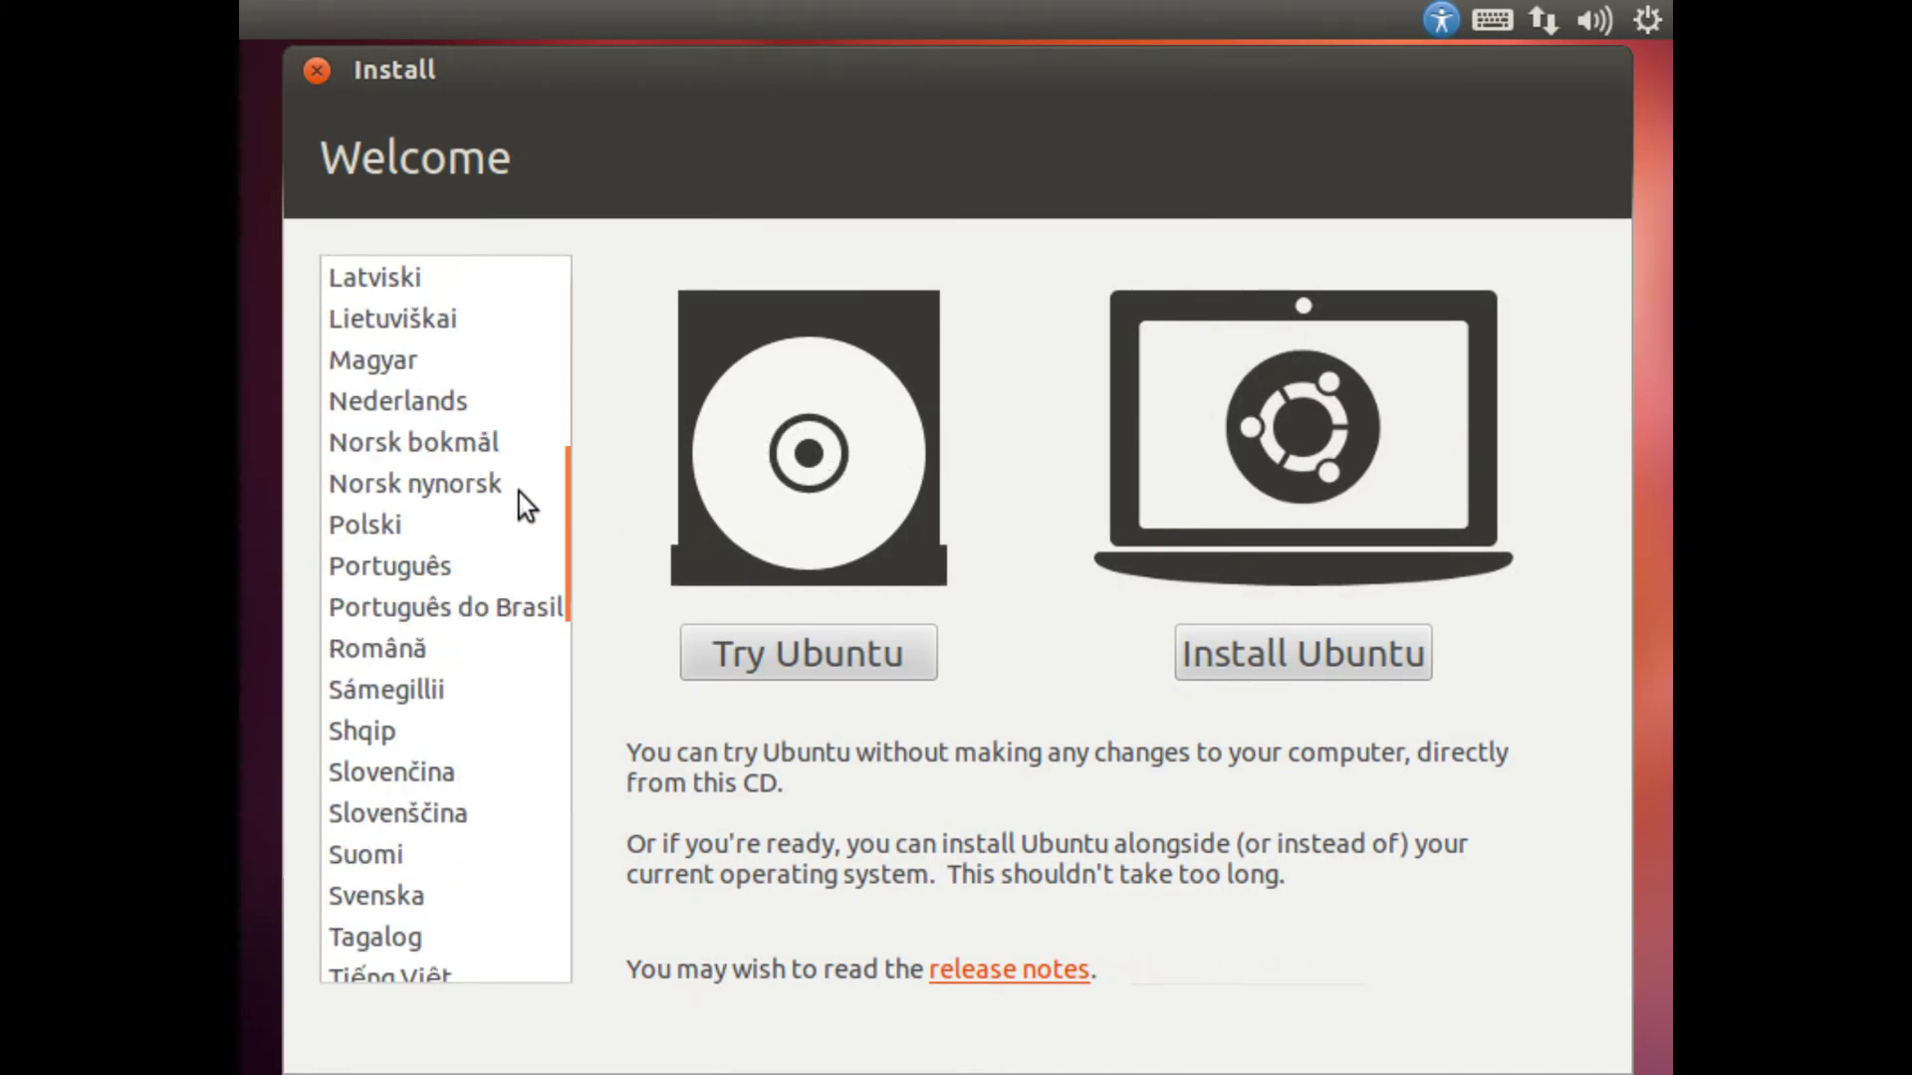
scroll(528, 524, up, 10)
scroll(526, 531, down, 2)
scroll(518, 533, down, 20)
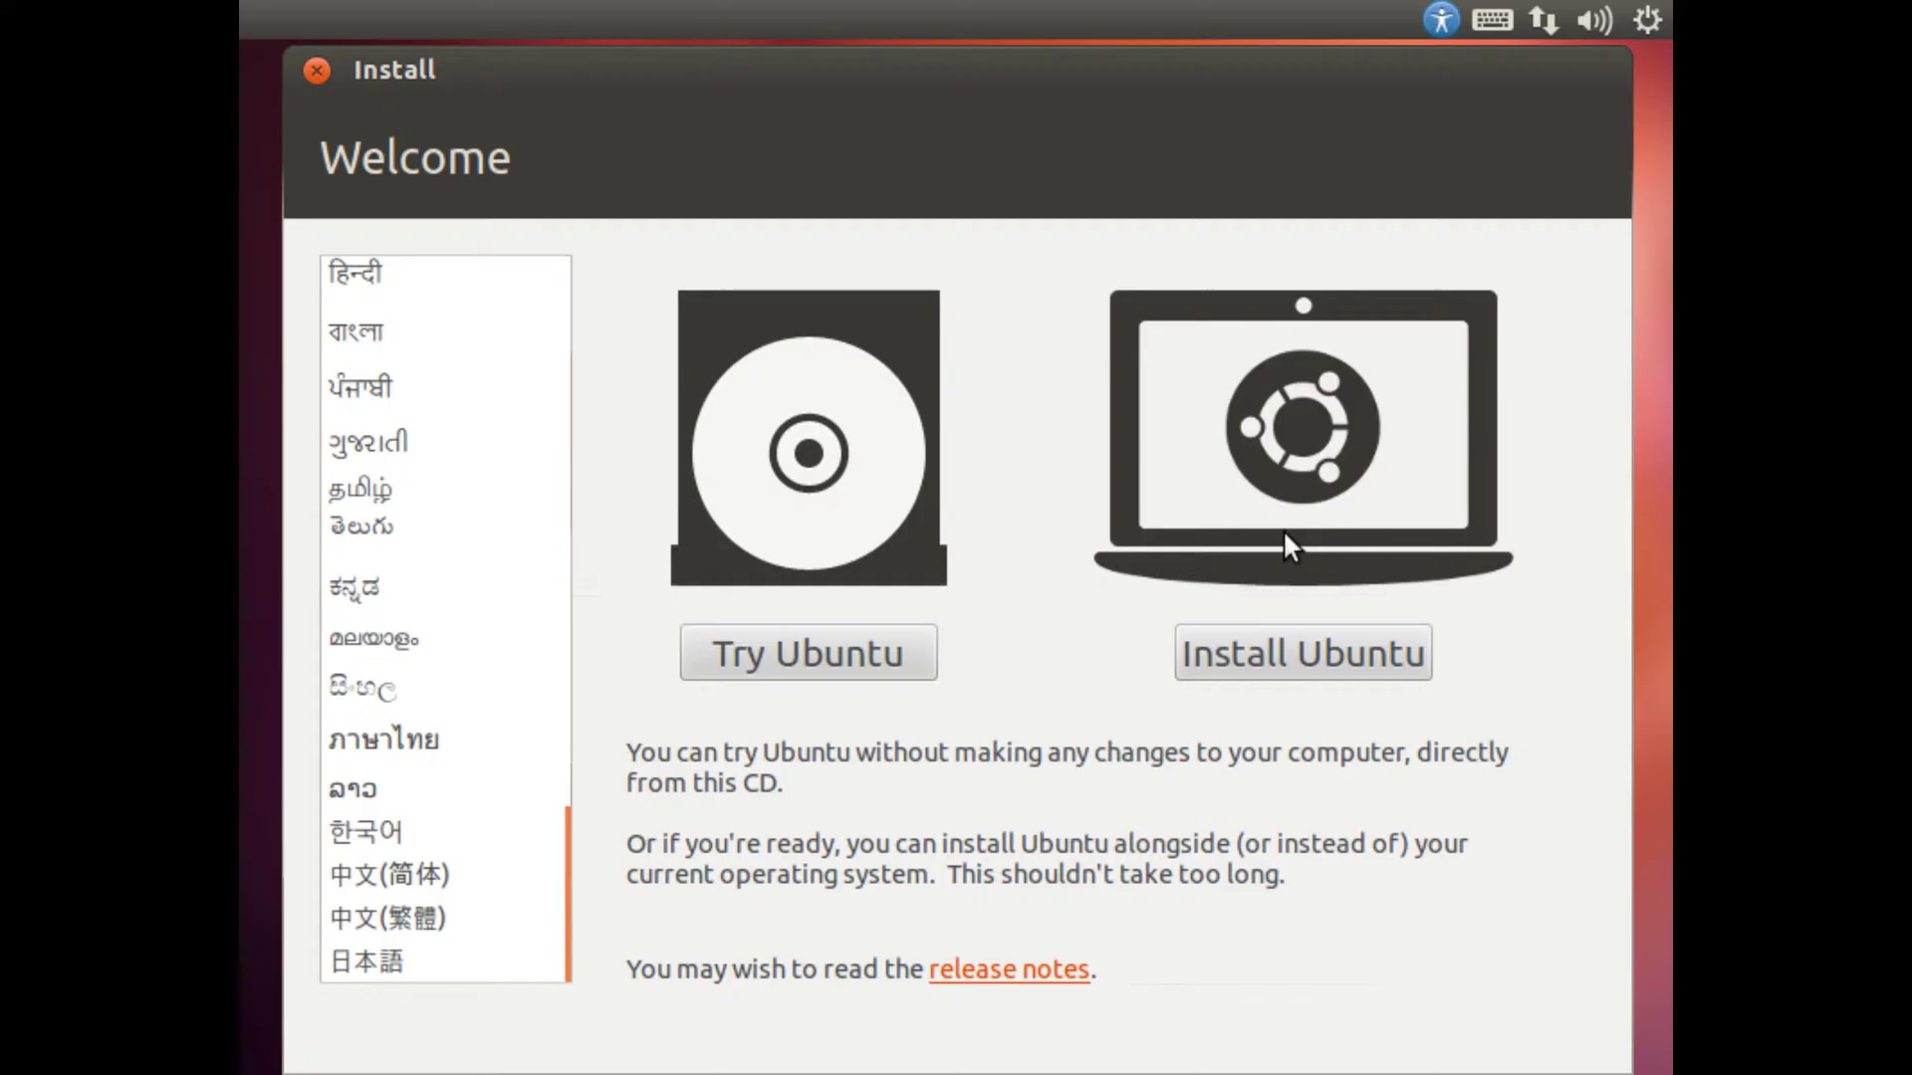
scroll(406, 543, up, 20)
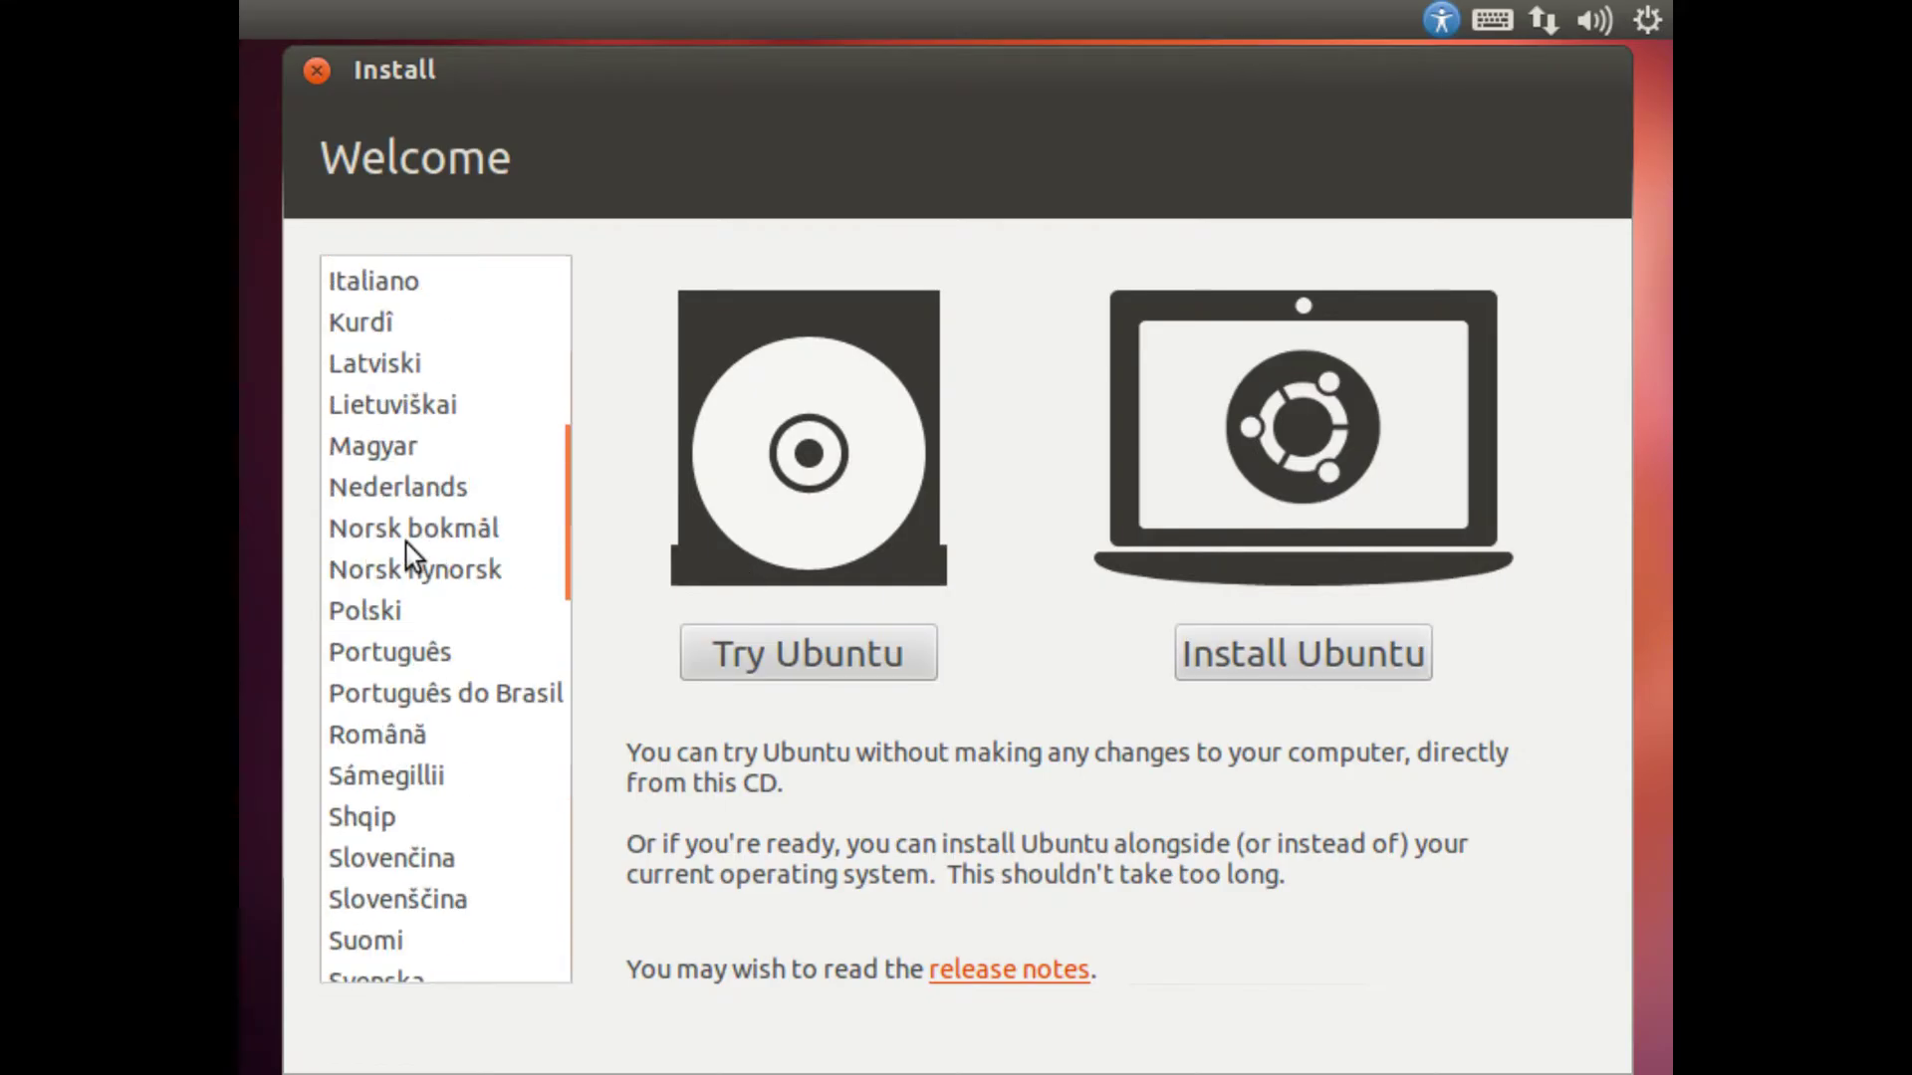
click(402, 566)
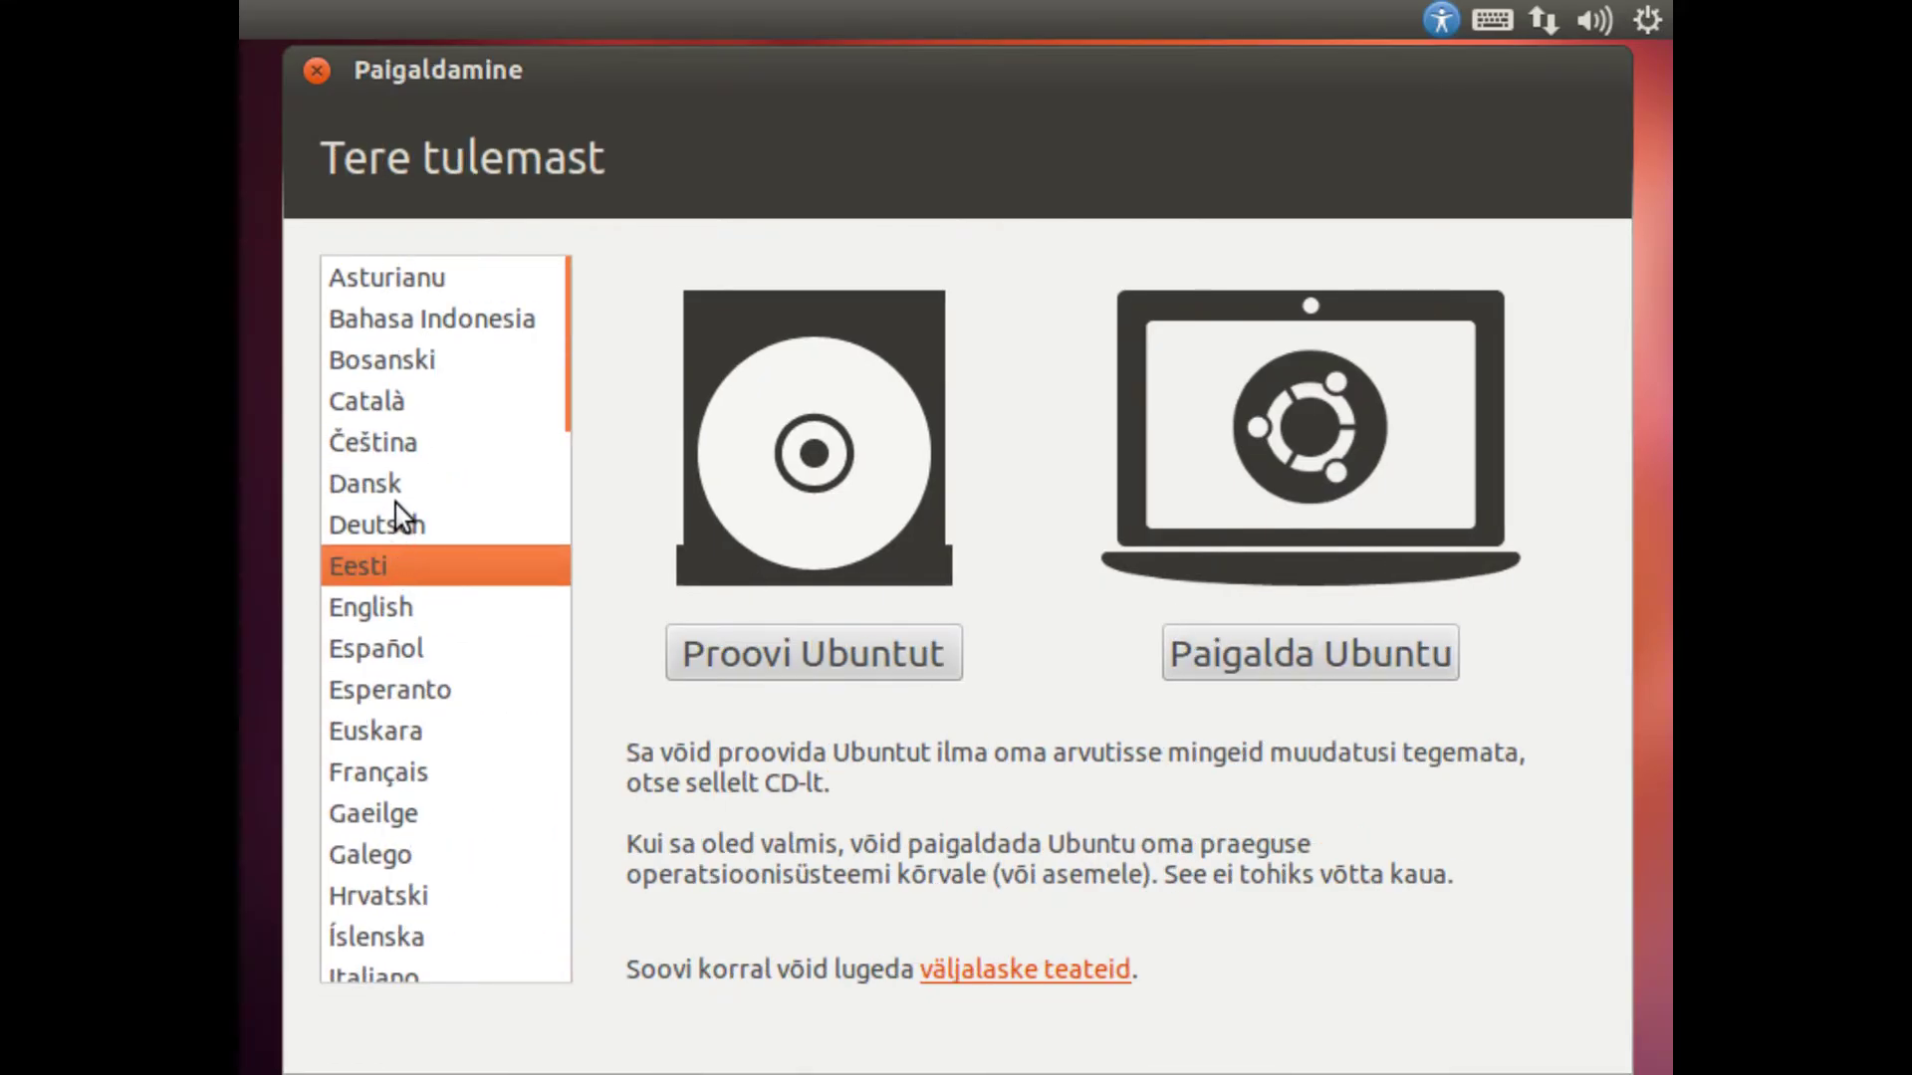
click(395, 490)
click(389, 565)
click(395, 528)
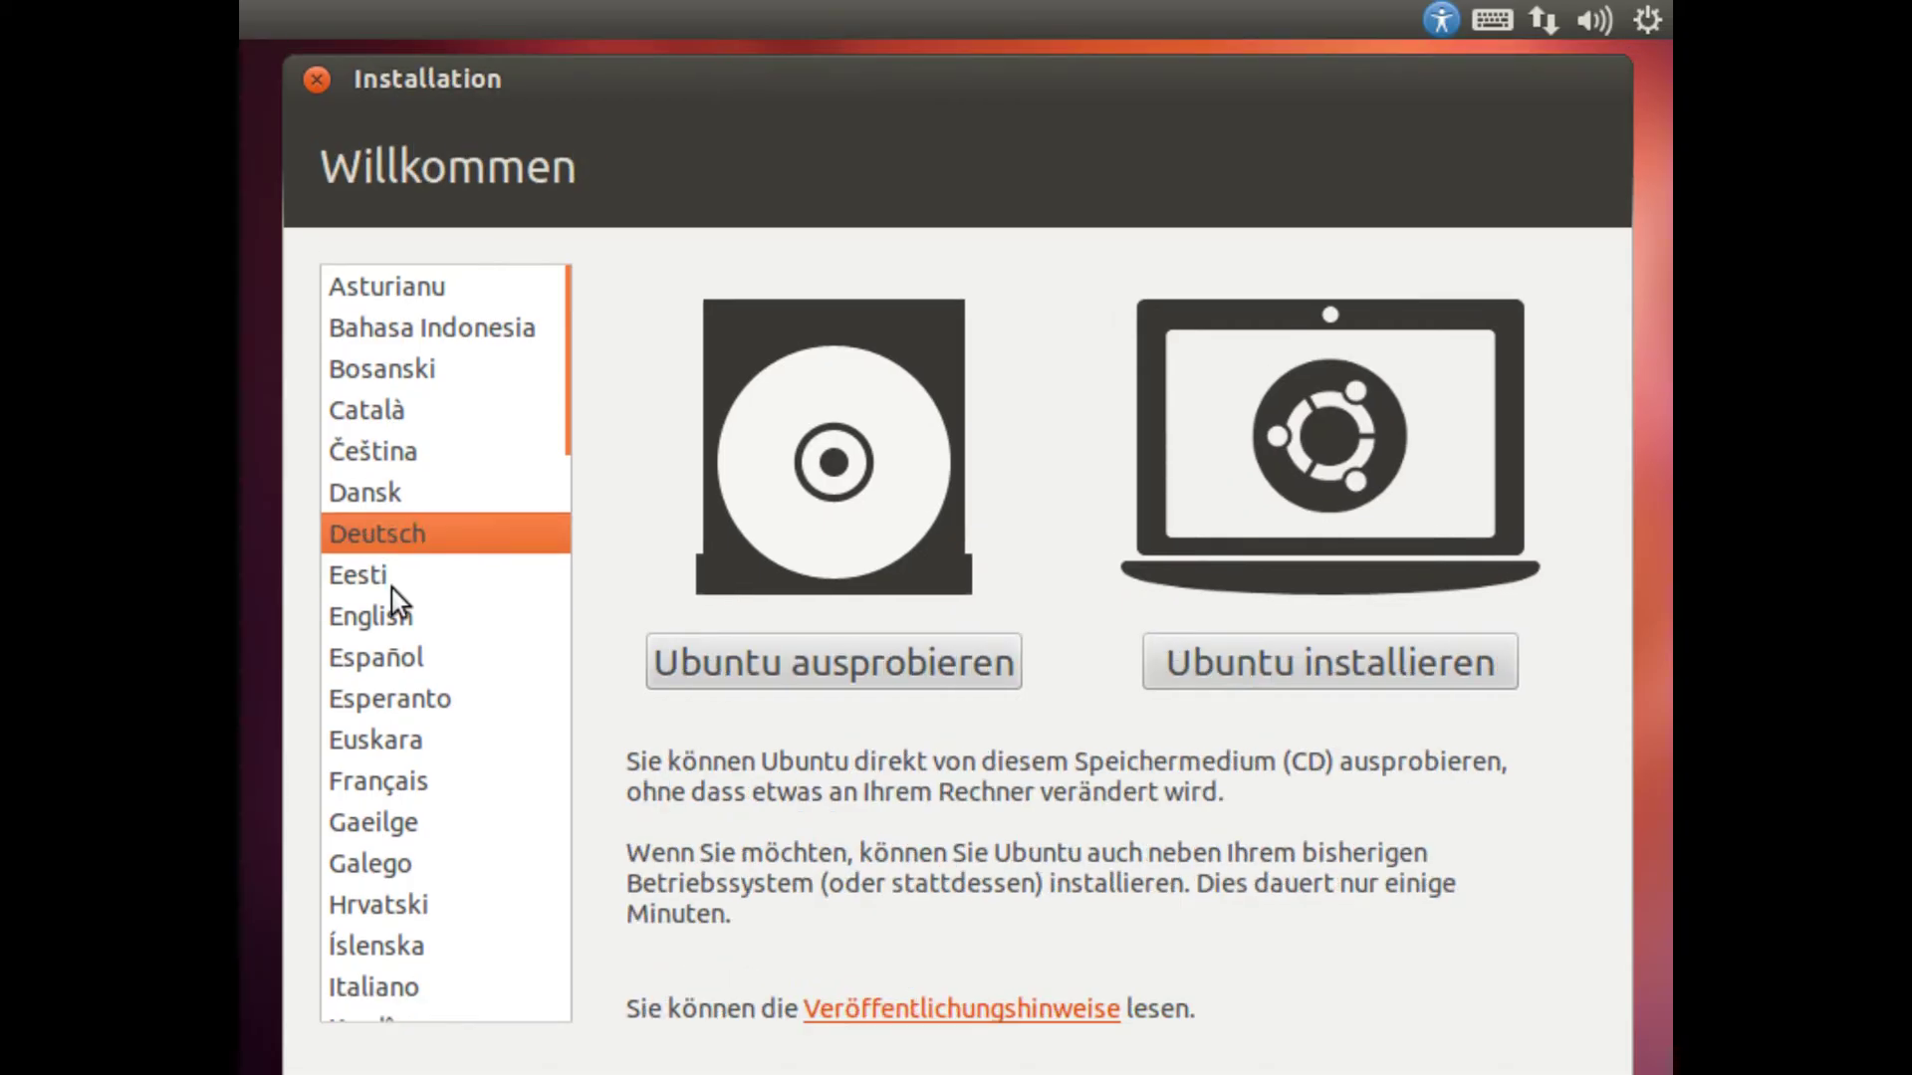
click(397, 606)
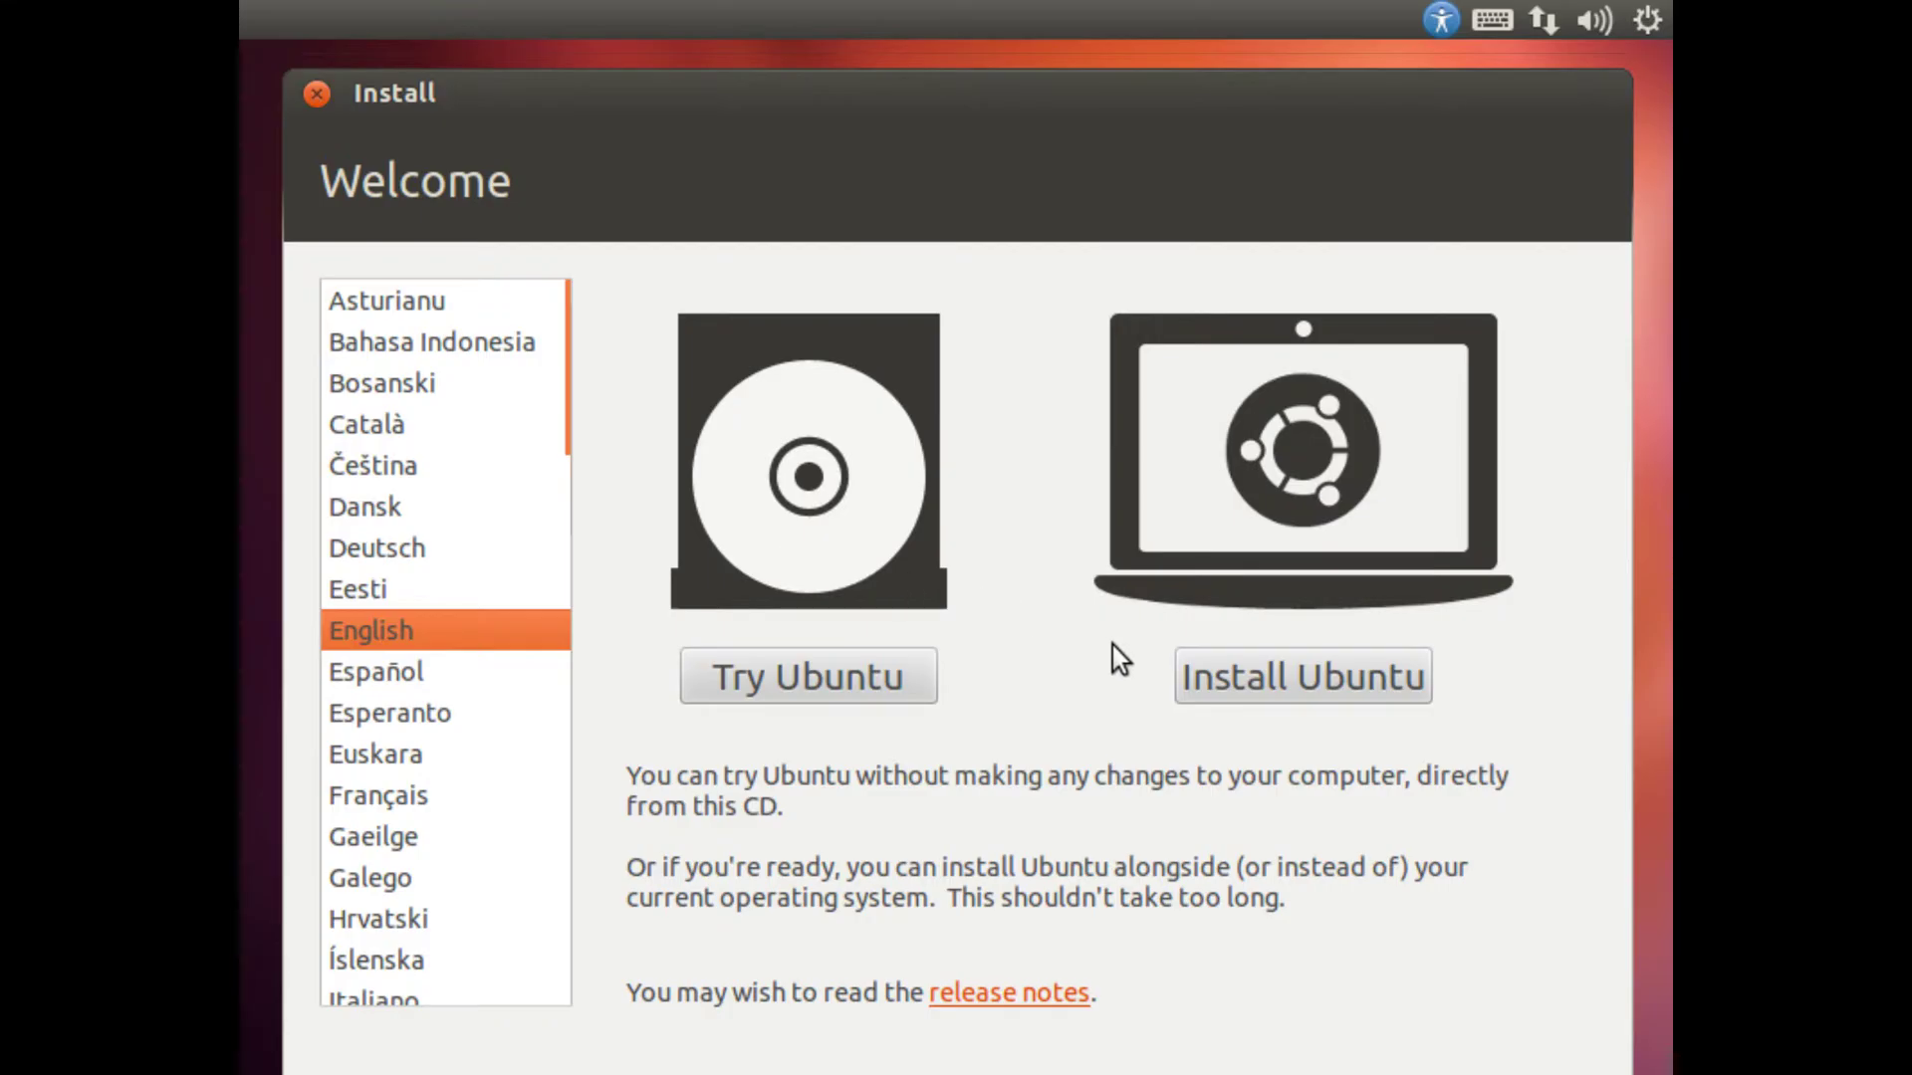
Step: Choose Install Ubuntu with Download updates and third-party software enabled, then continue
click(1277, 695)
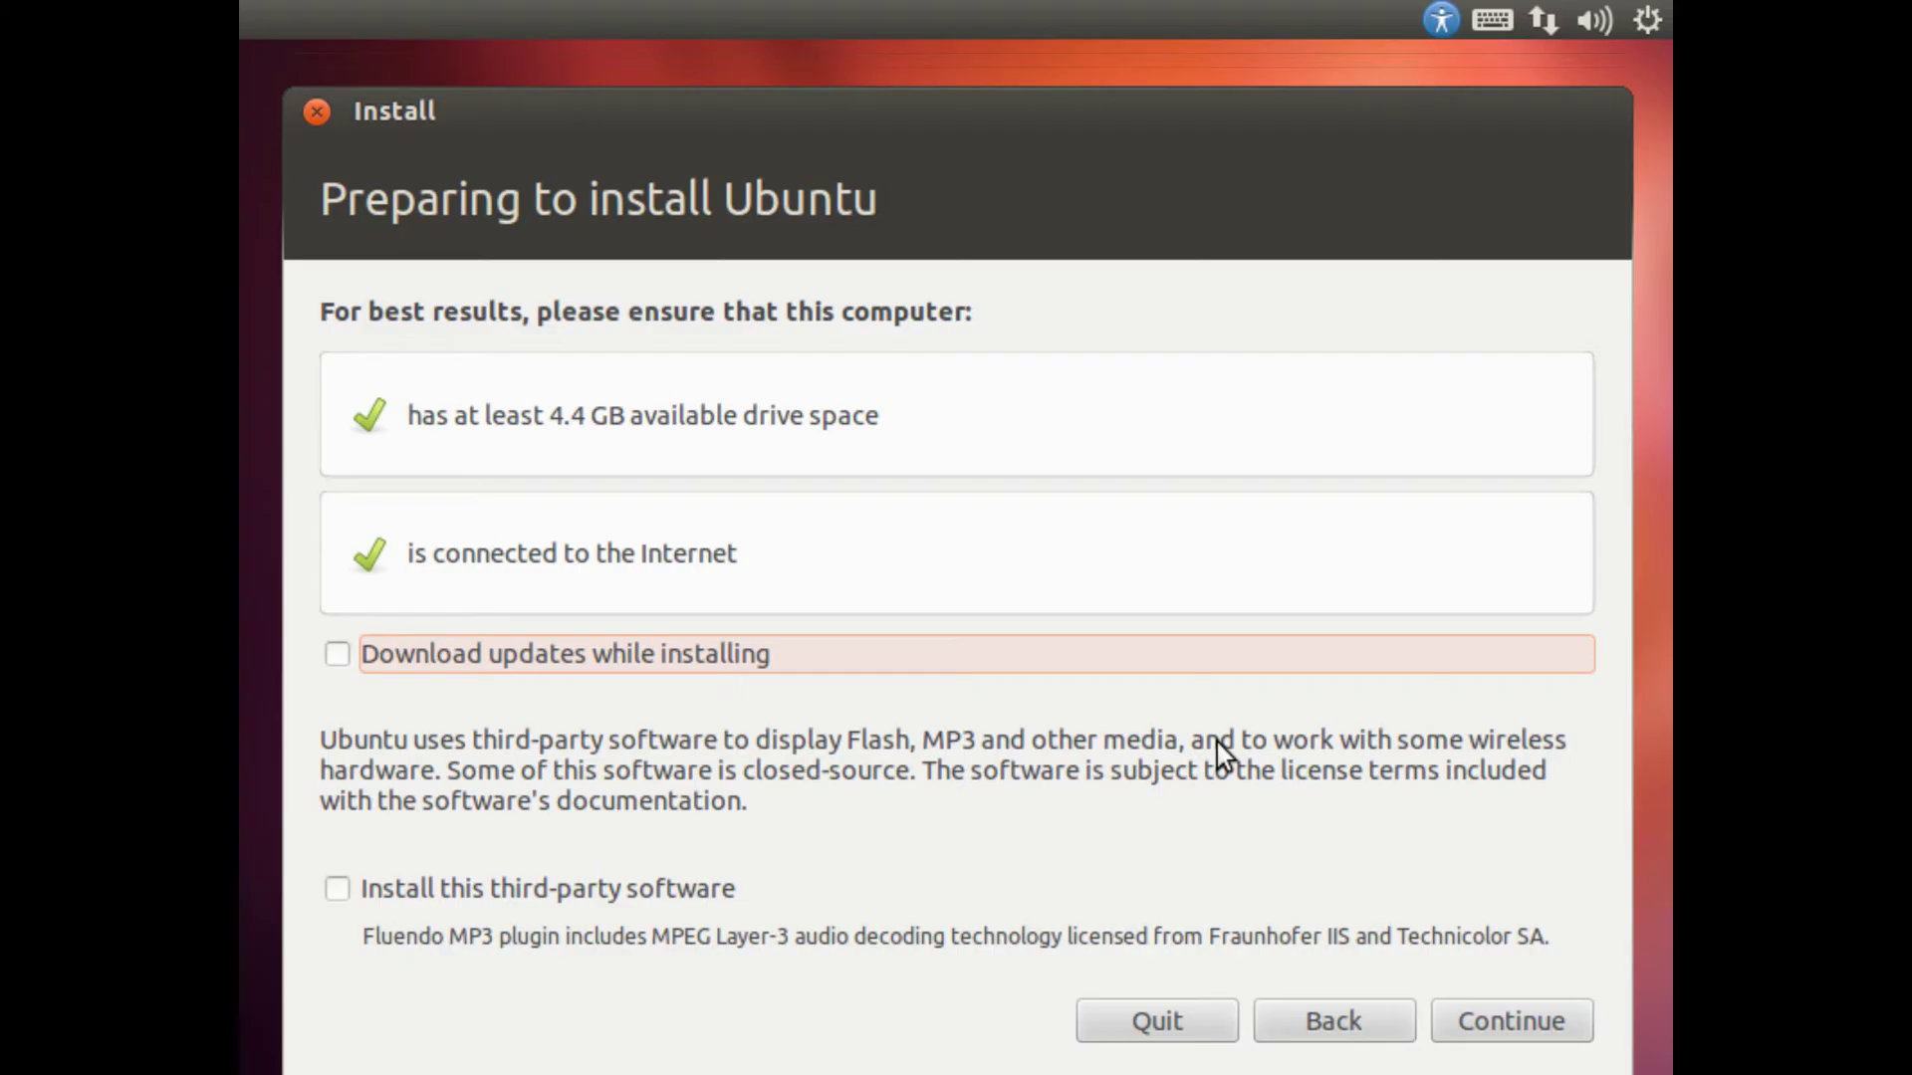
click(398, 664)
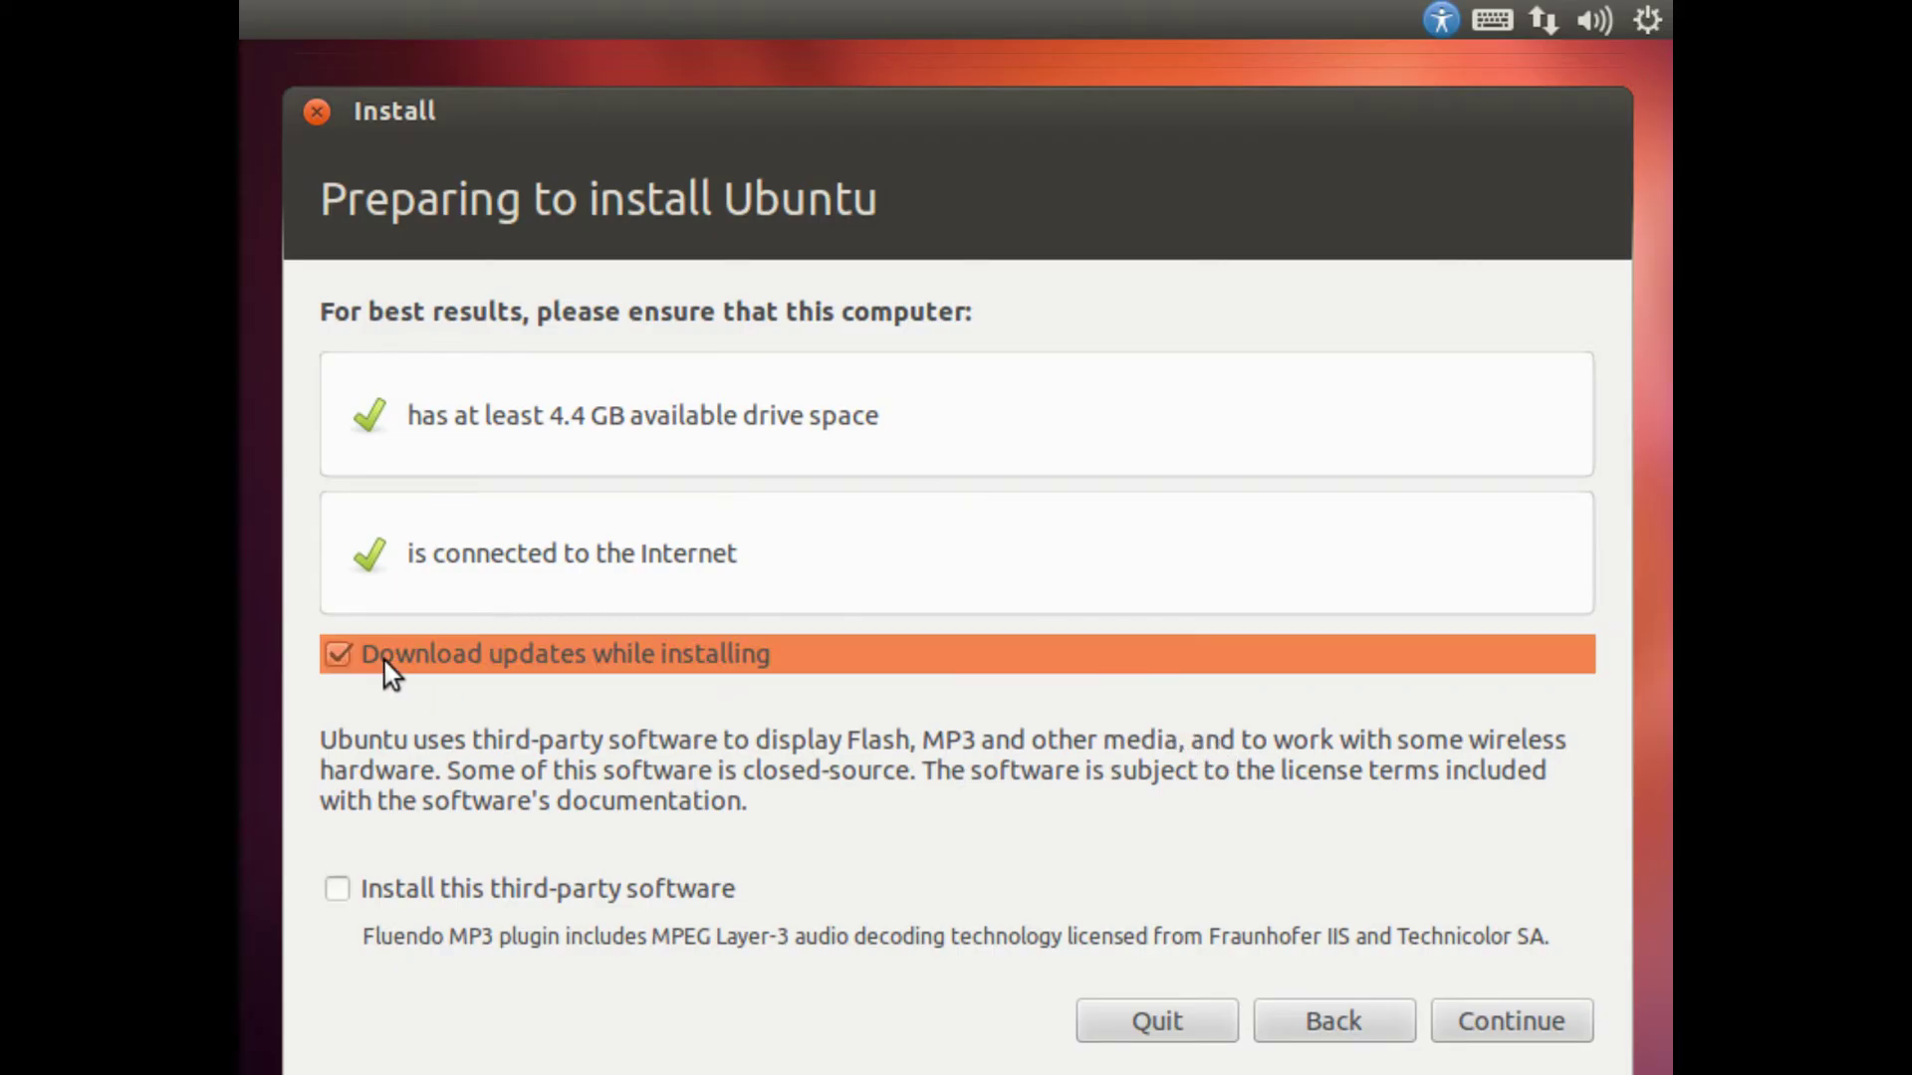
click(341, 884)
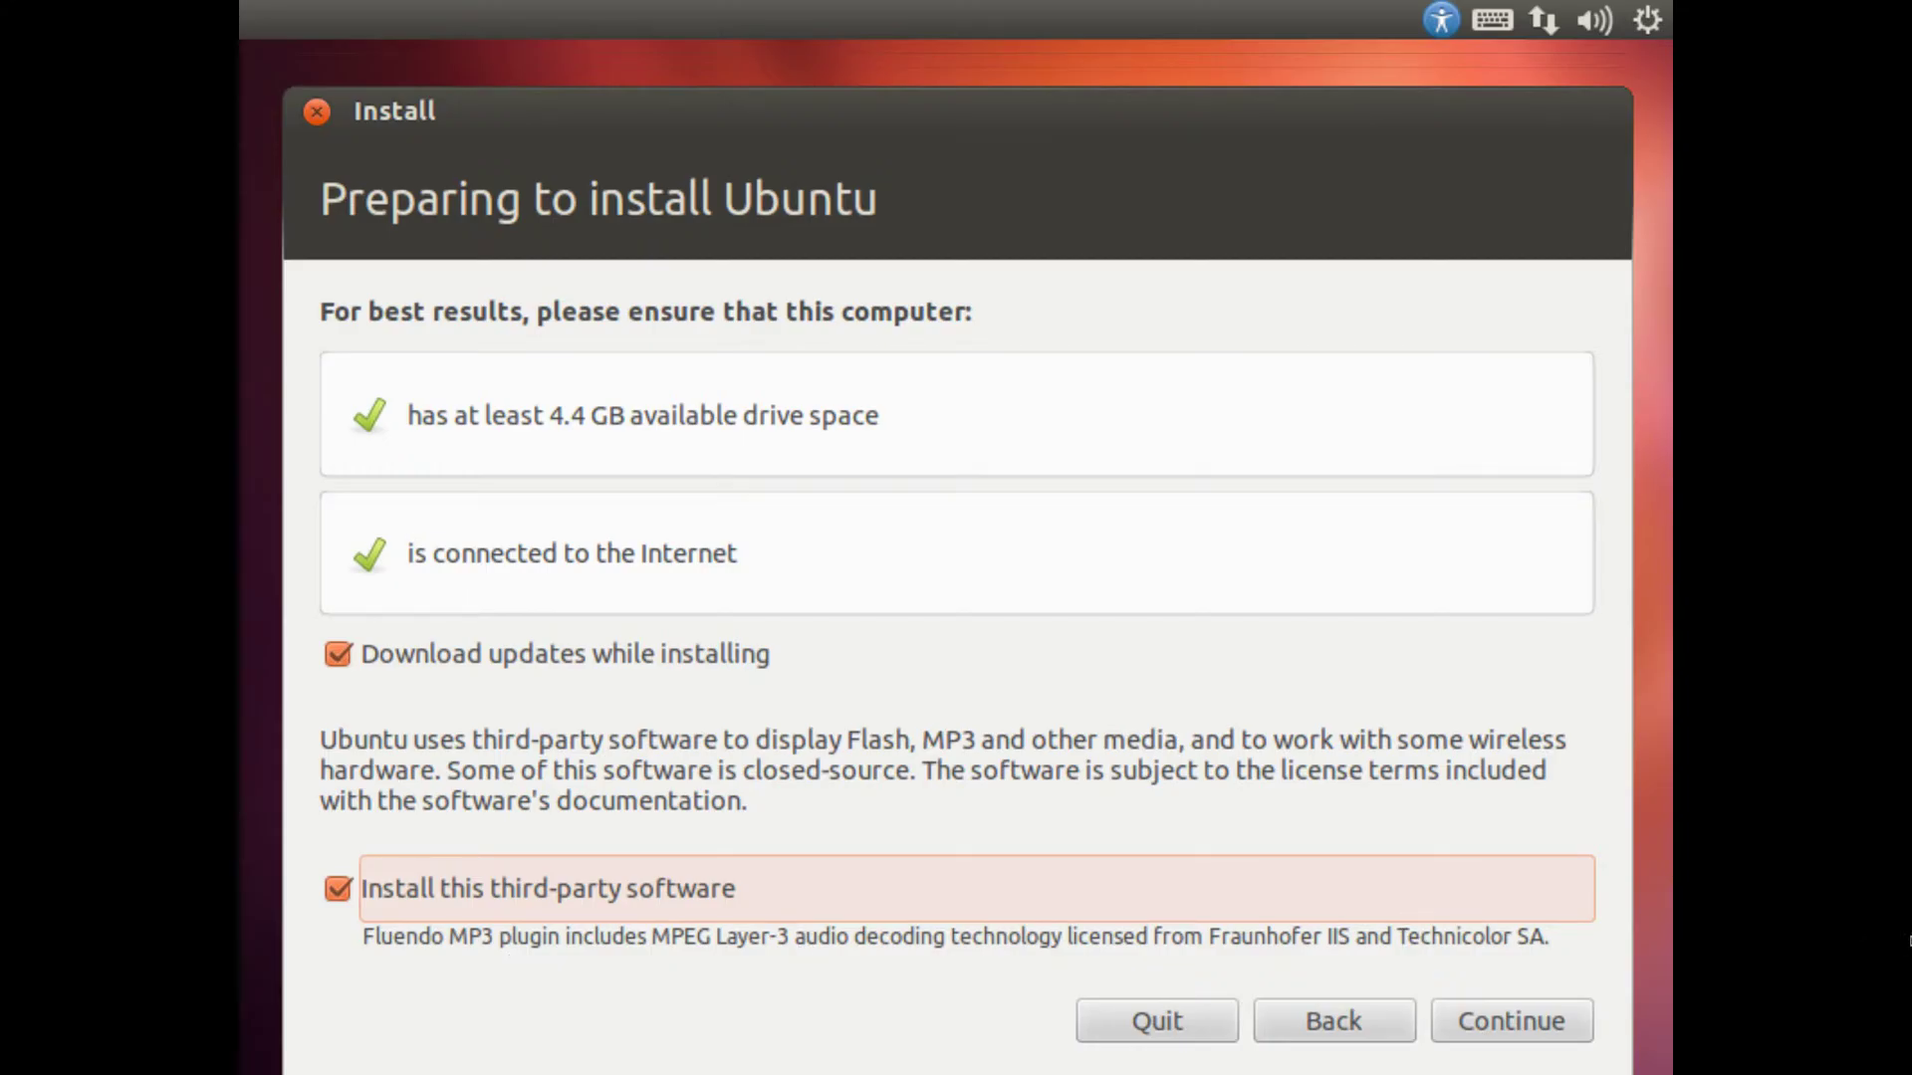
click(1563, 1018)
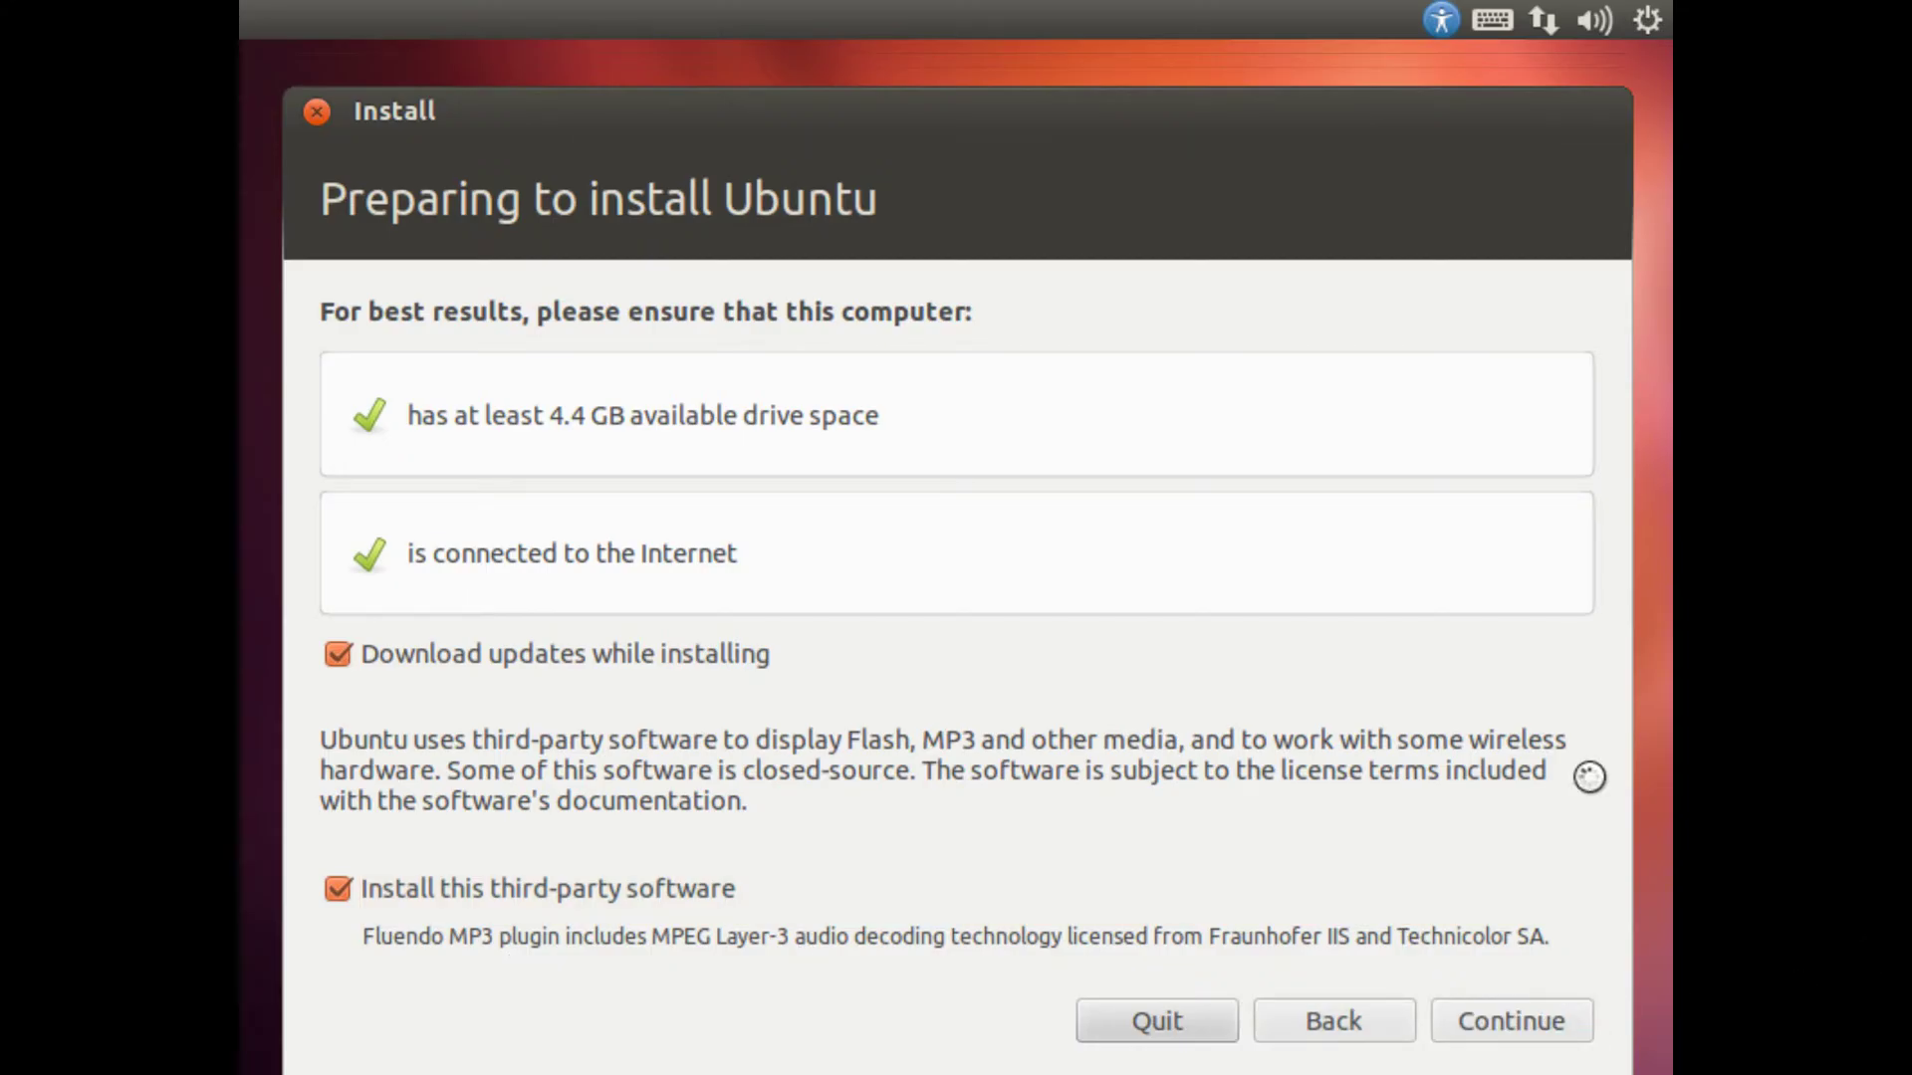
drag(1387, 137, 1402, 81)
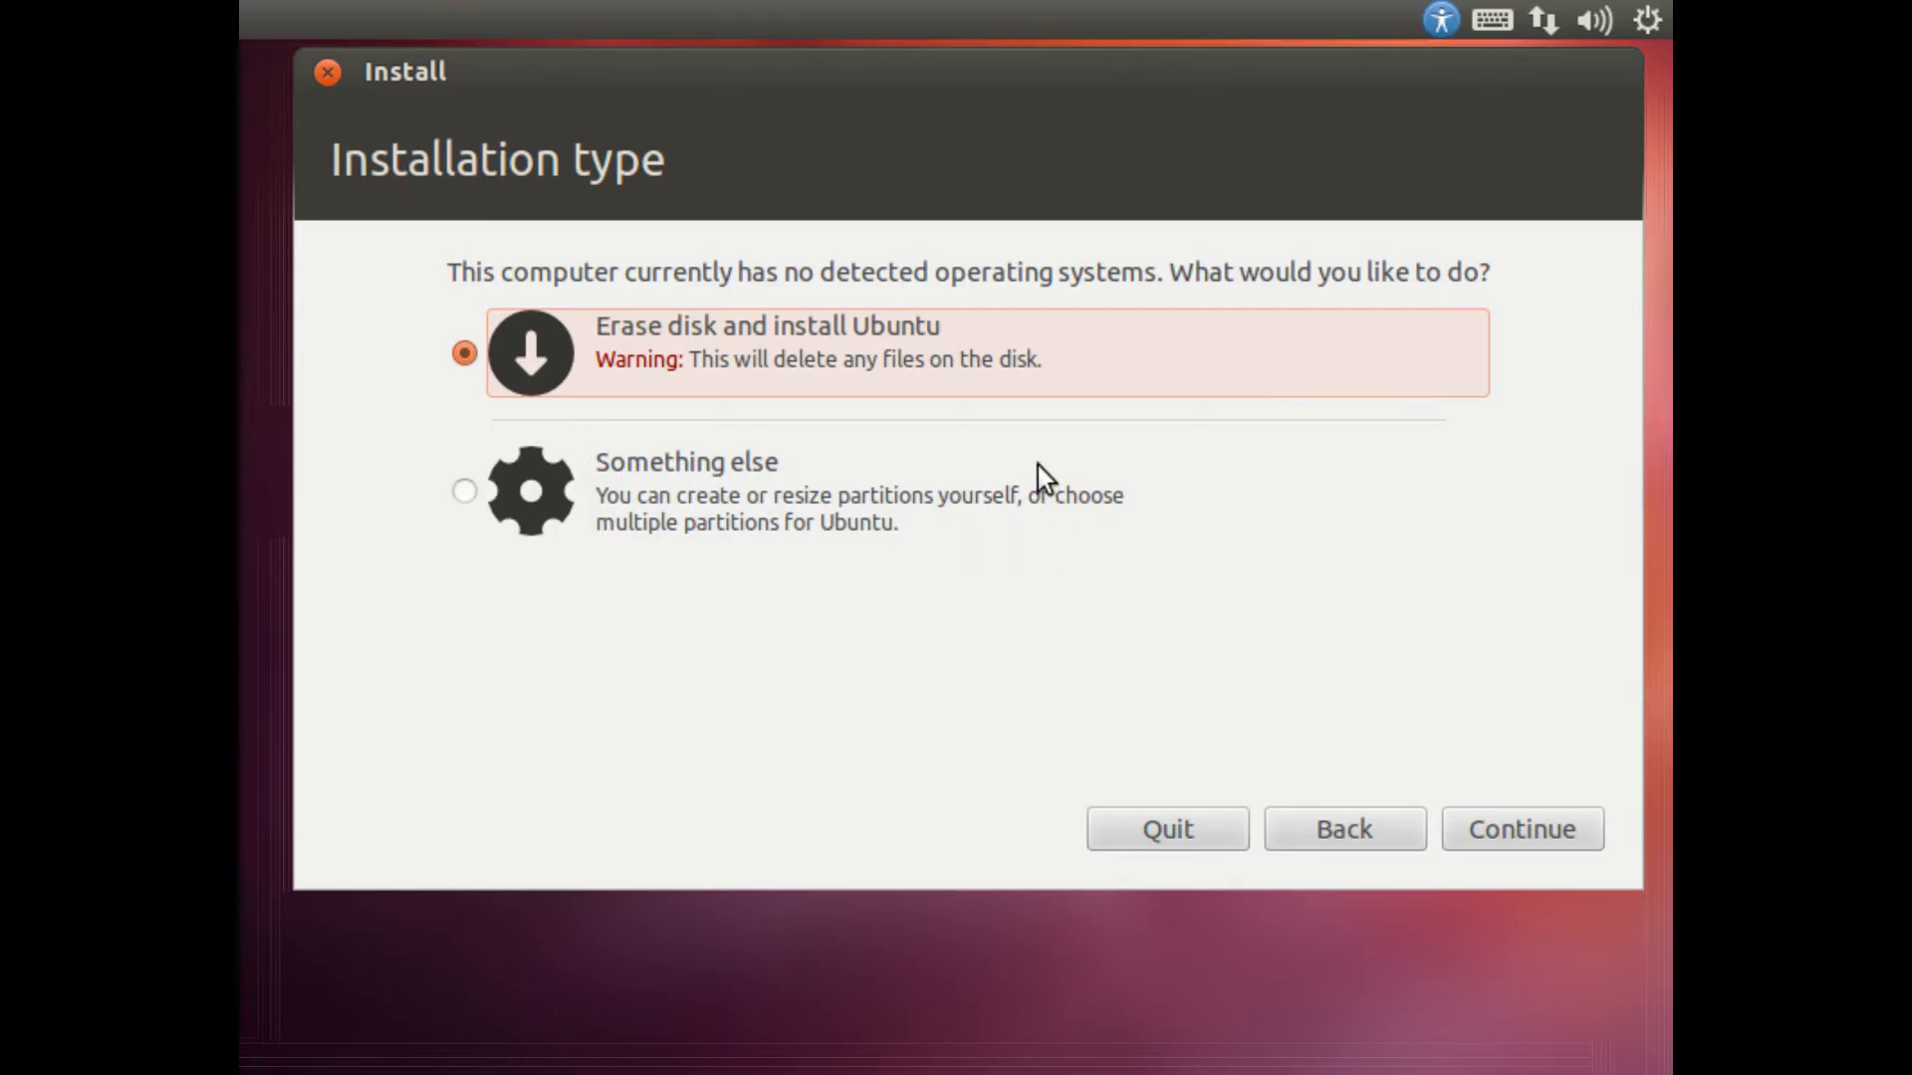
Step: Select Erase disk and install Ubuntu as the installation type and continue
click(516, 493)
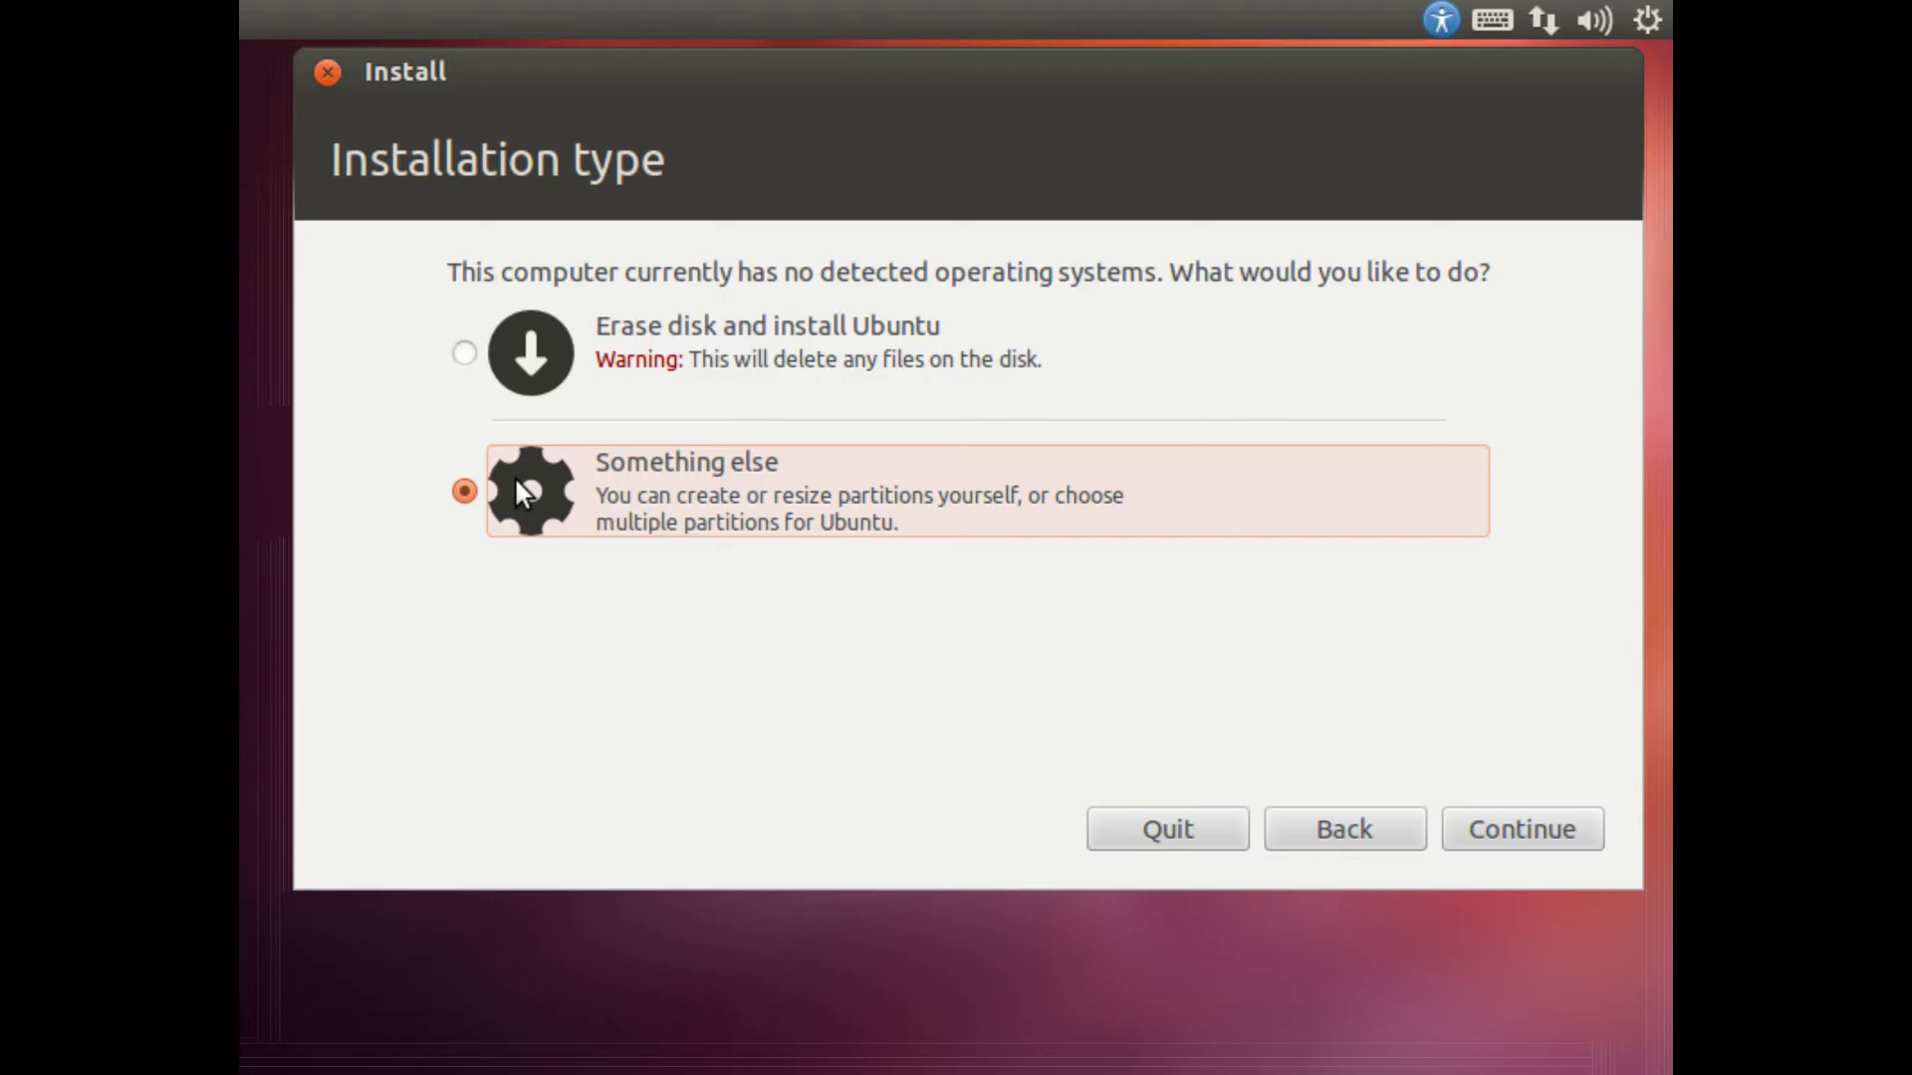
click(529, 392)
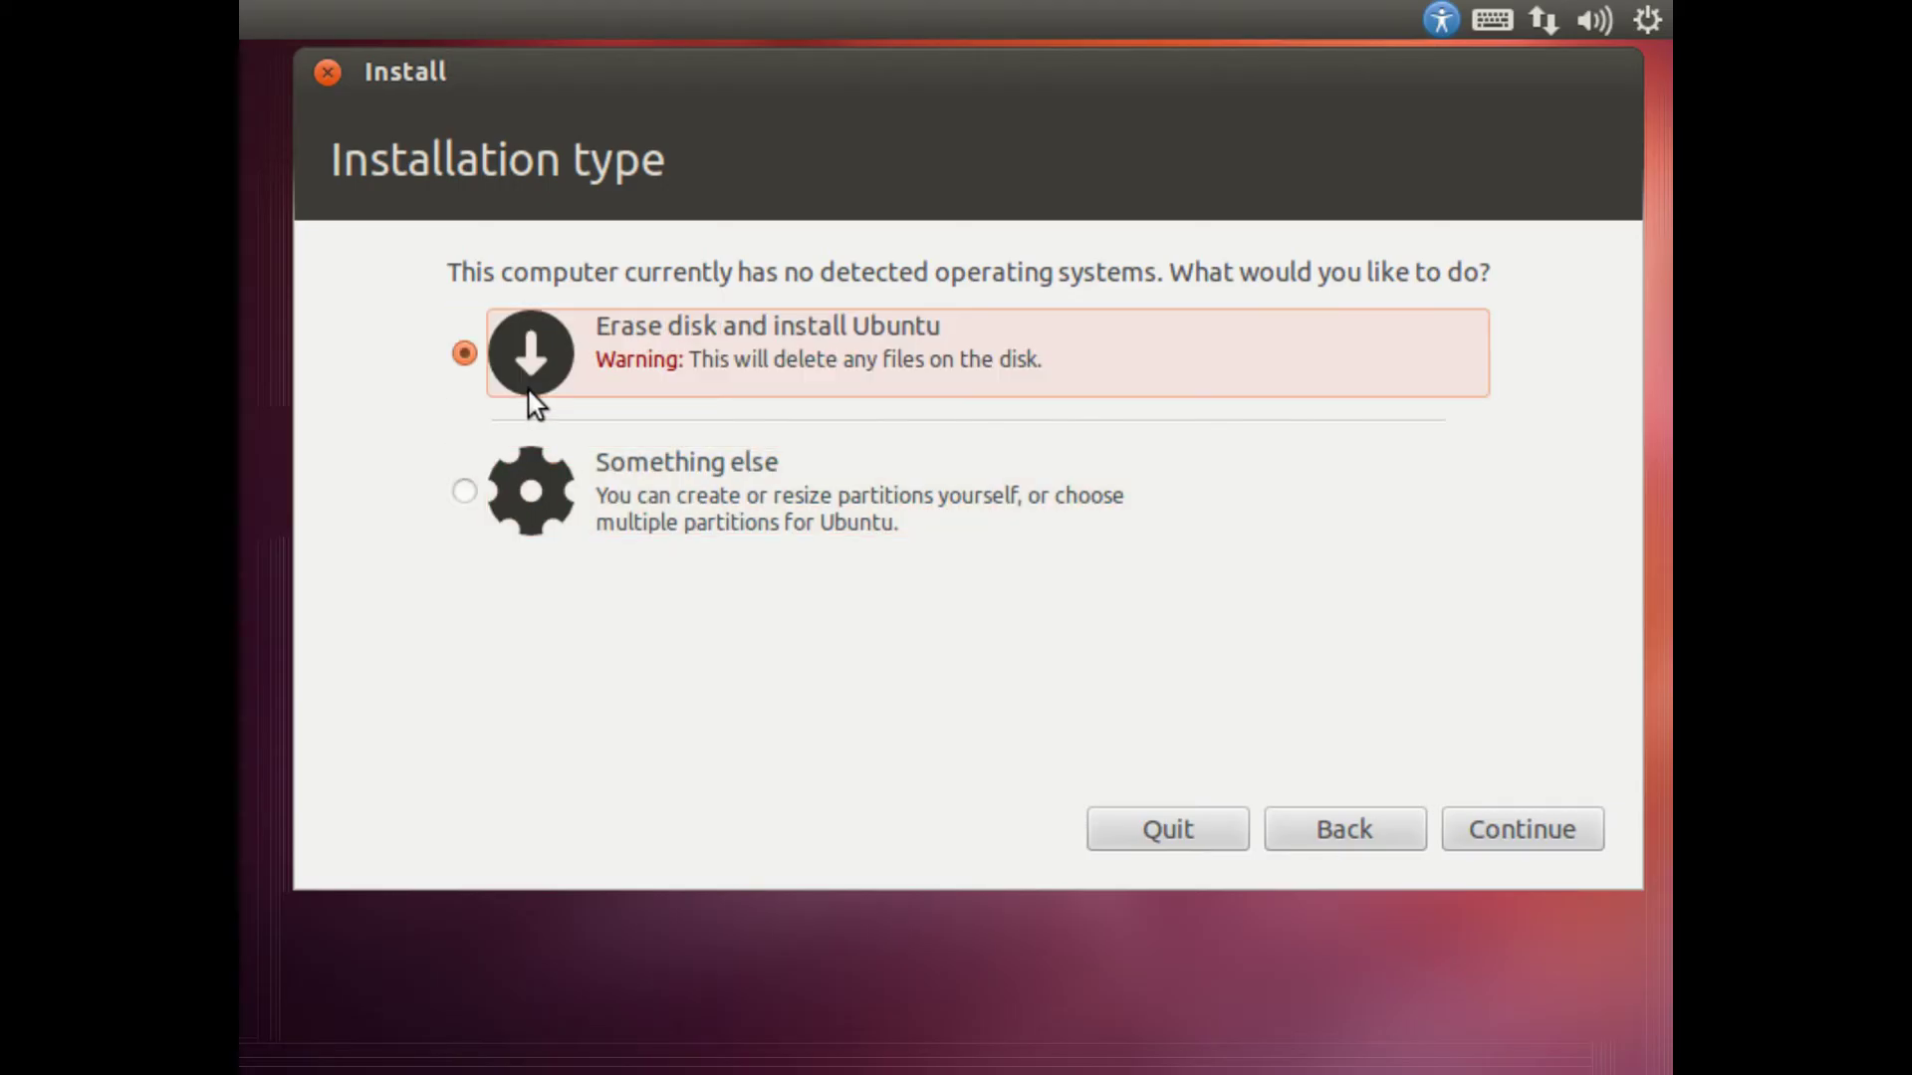
click(568, 492)
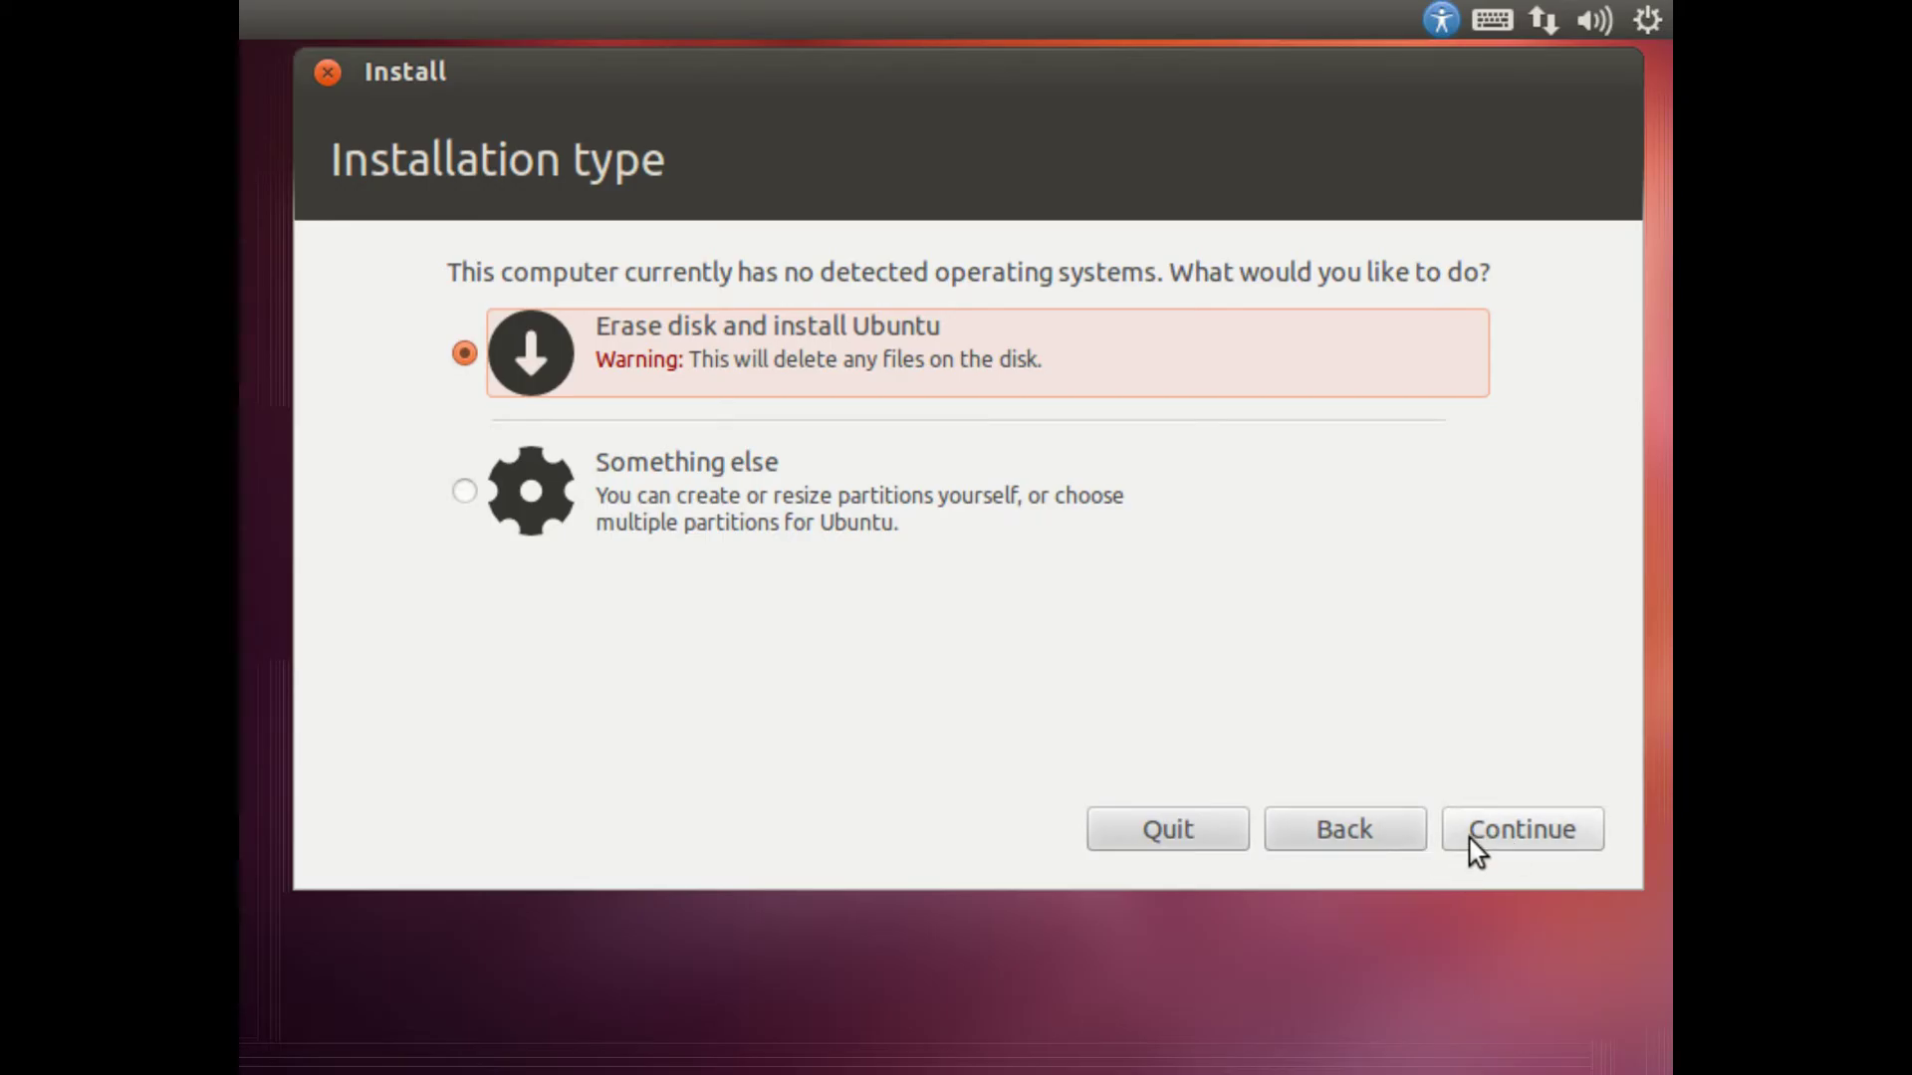
click(1469, 838)
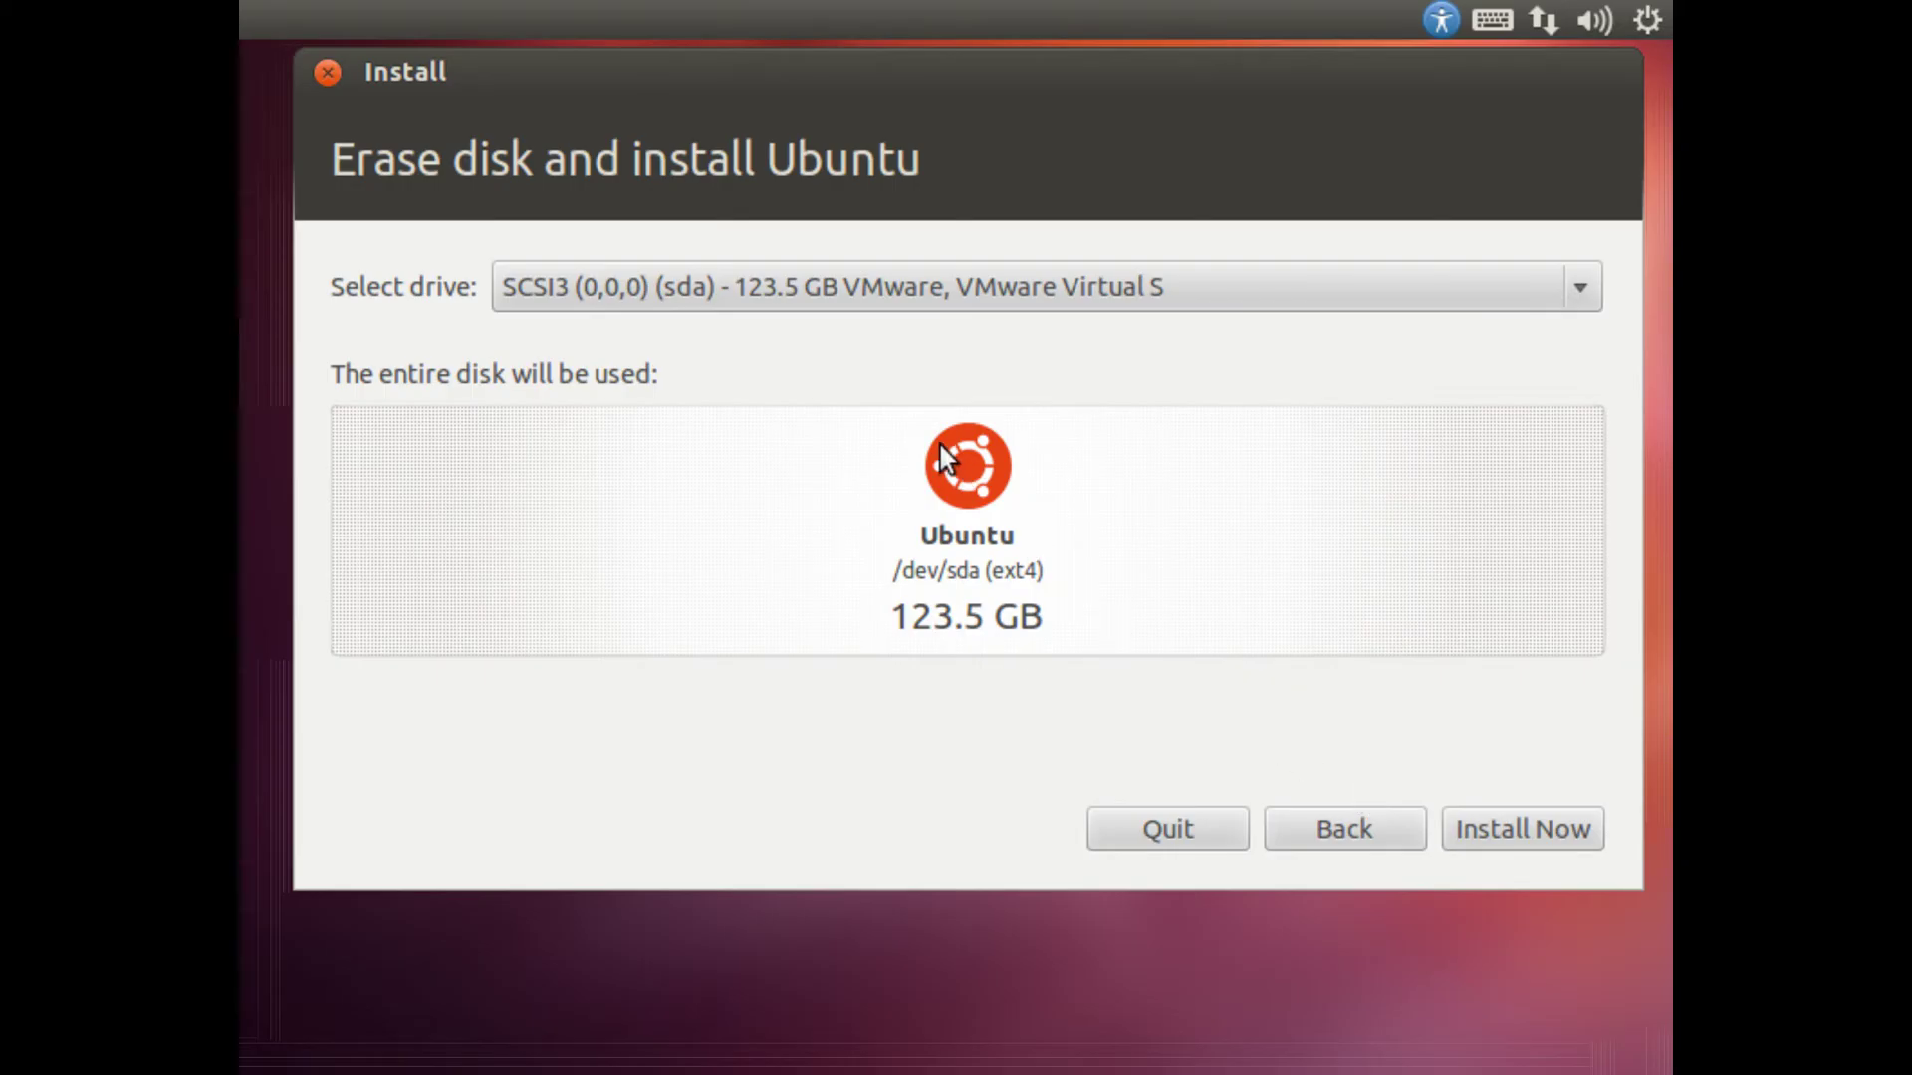
click(811, 290)
click(810, 290)
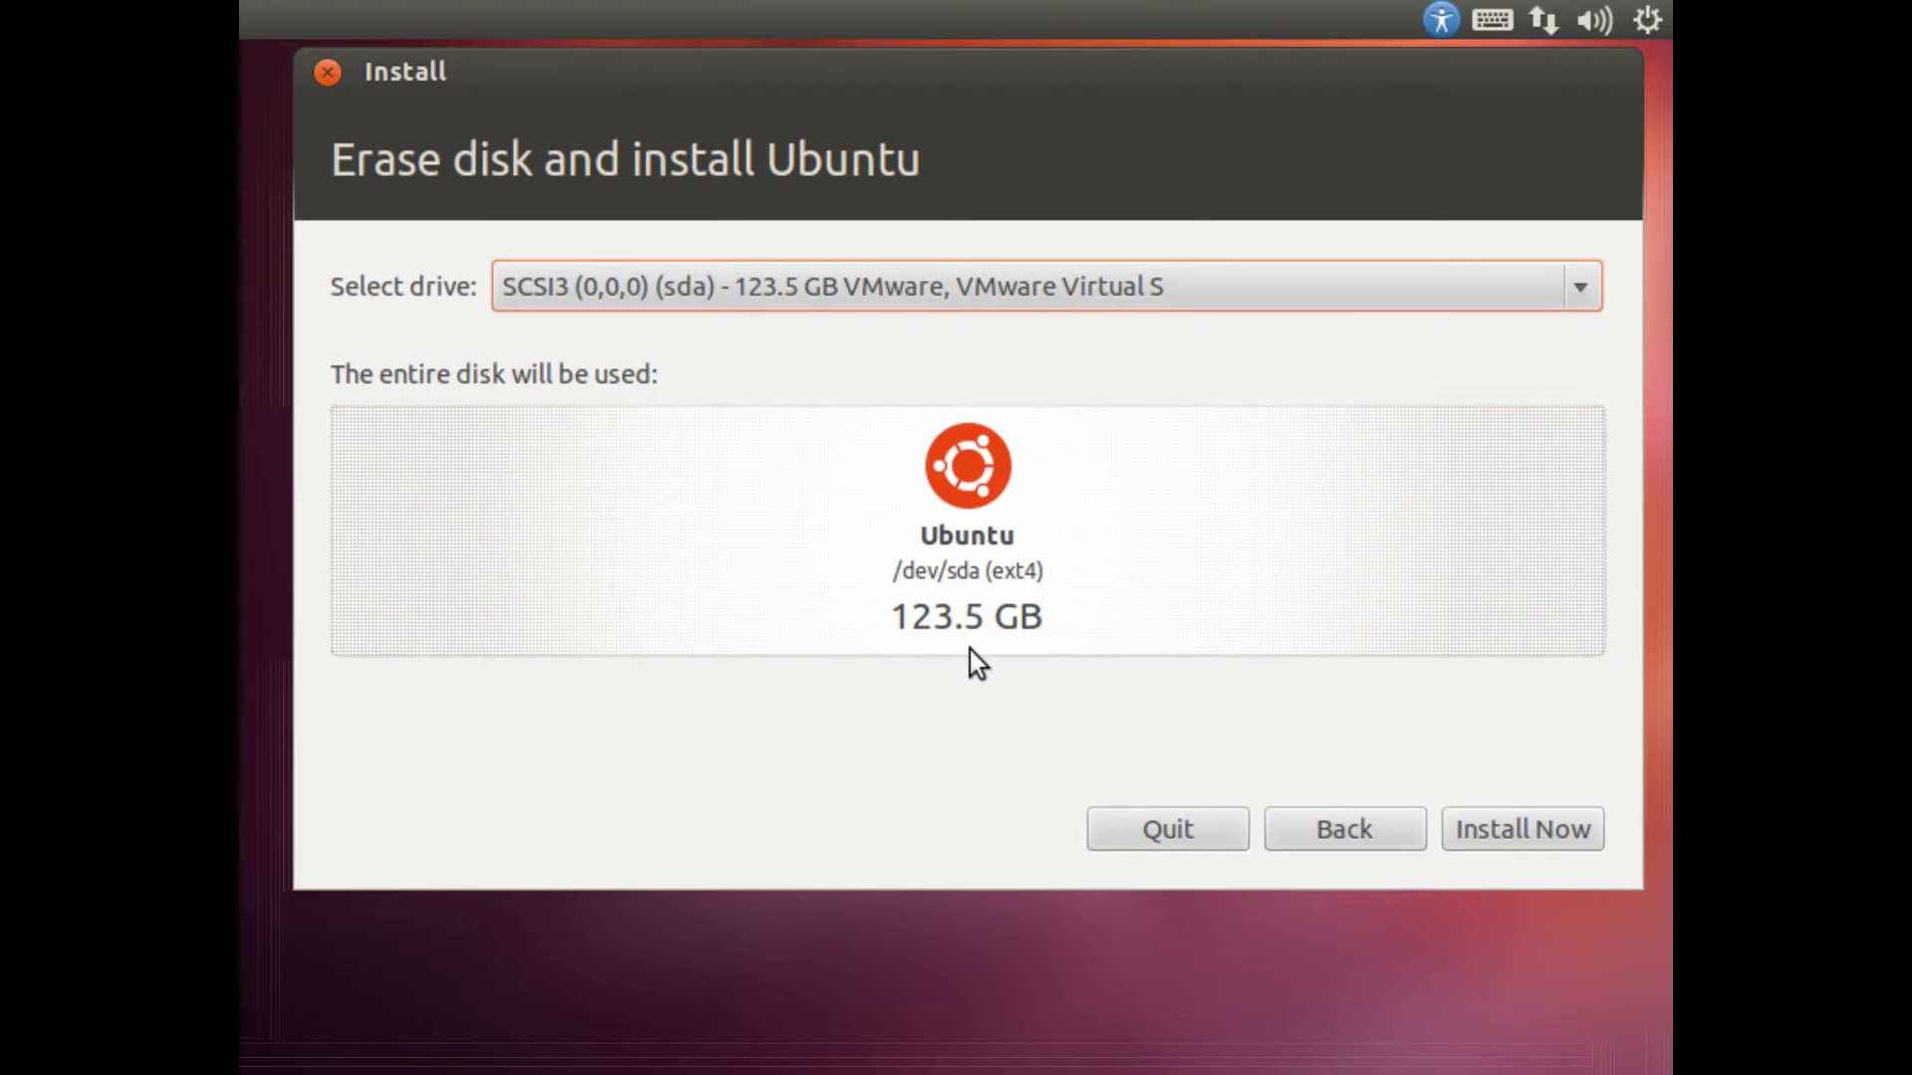
click(1064, 295)
click(1063, 295)
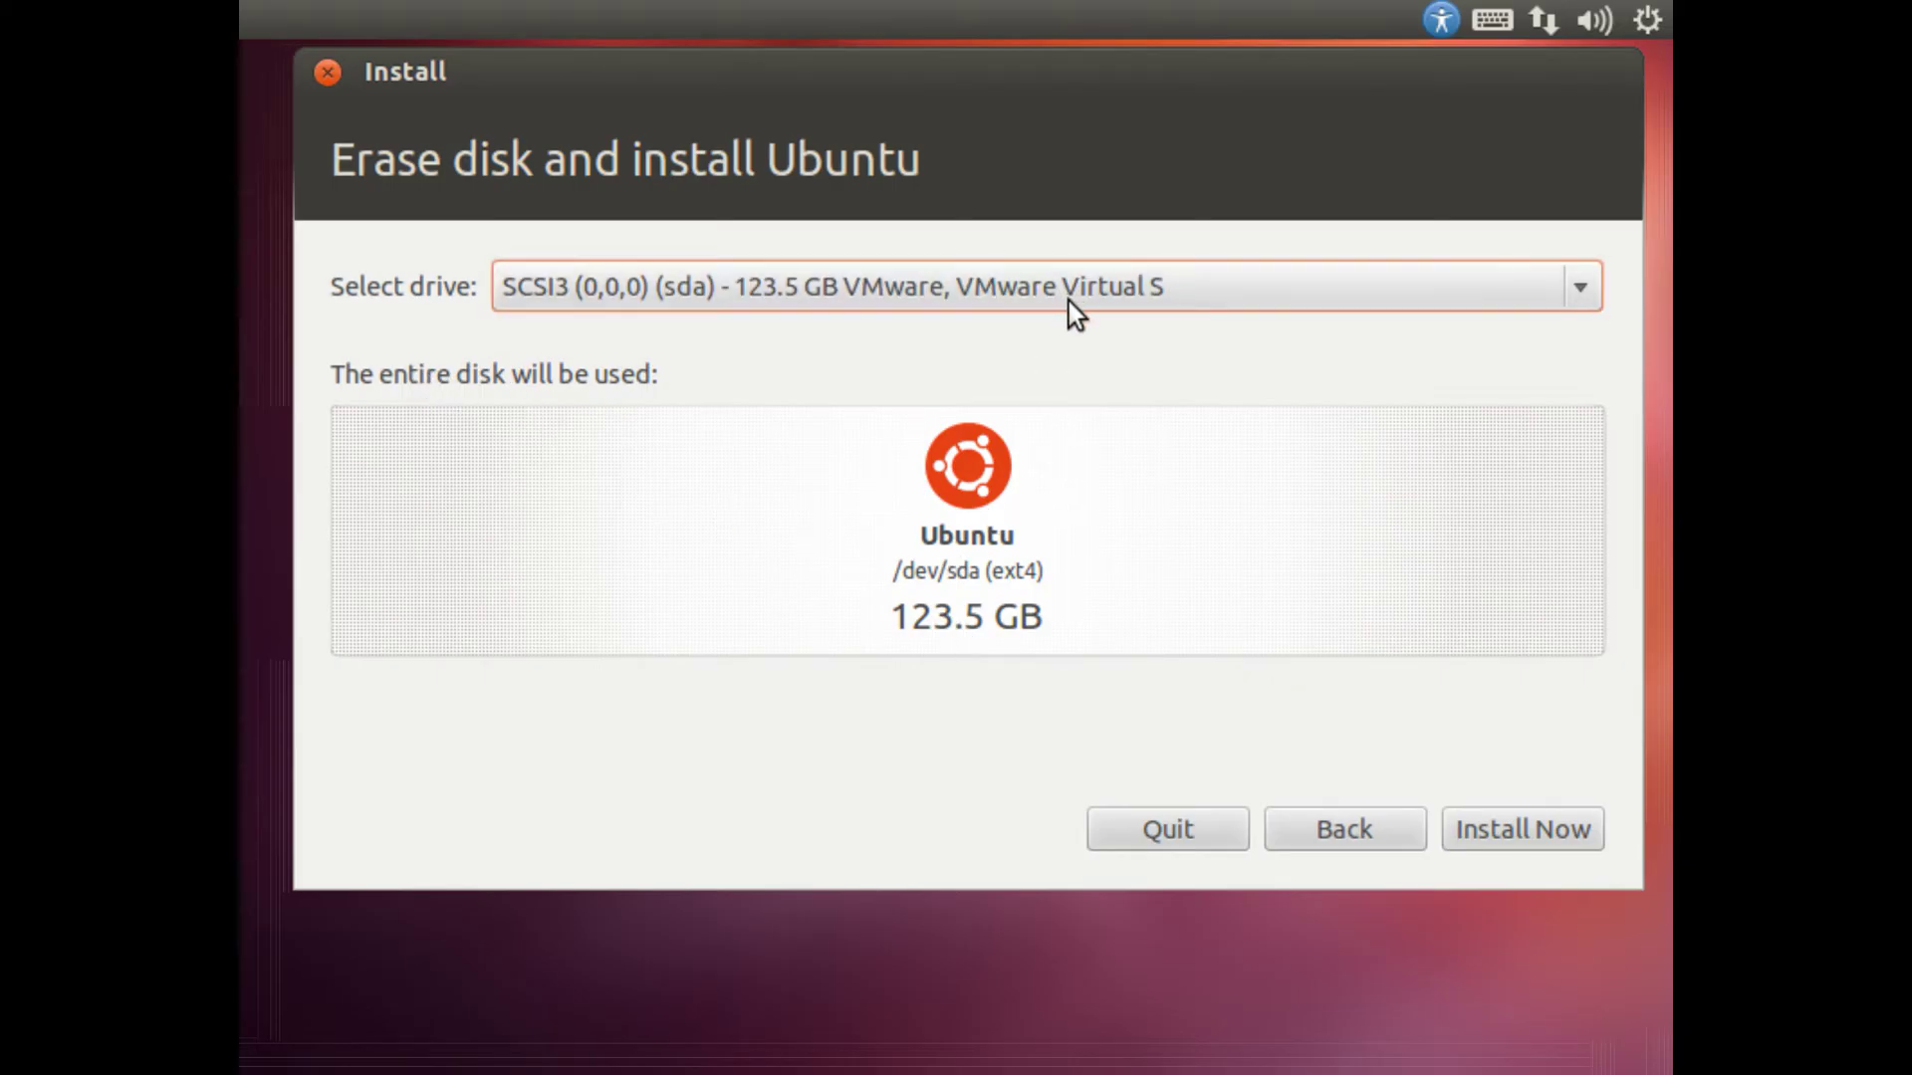
Step: Install now, keep Copenhagen as location, and use the Danish (Macintosh) keyboard
click(1546, 841)
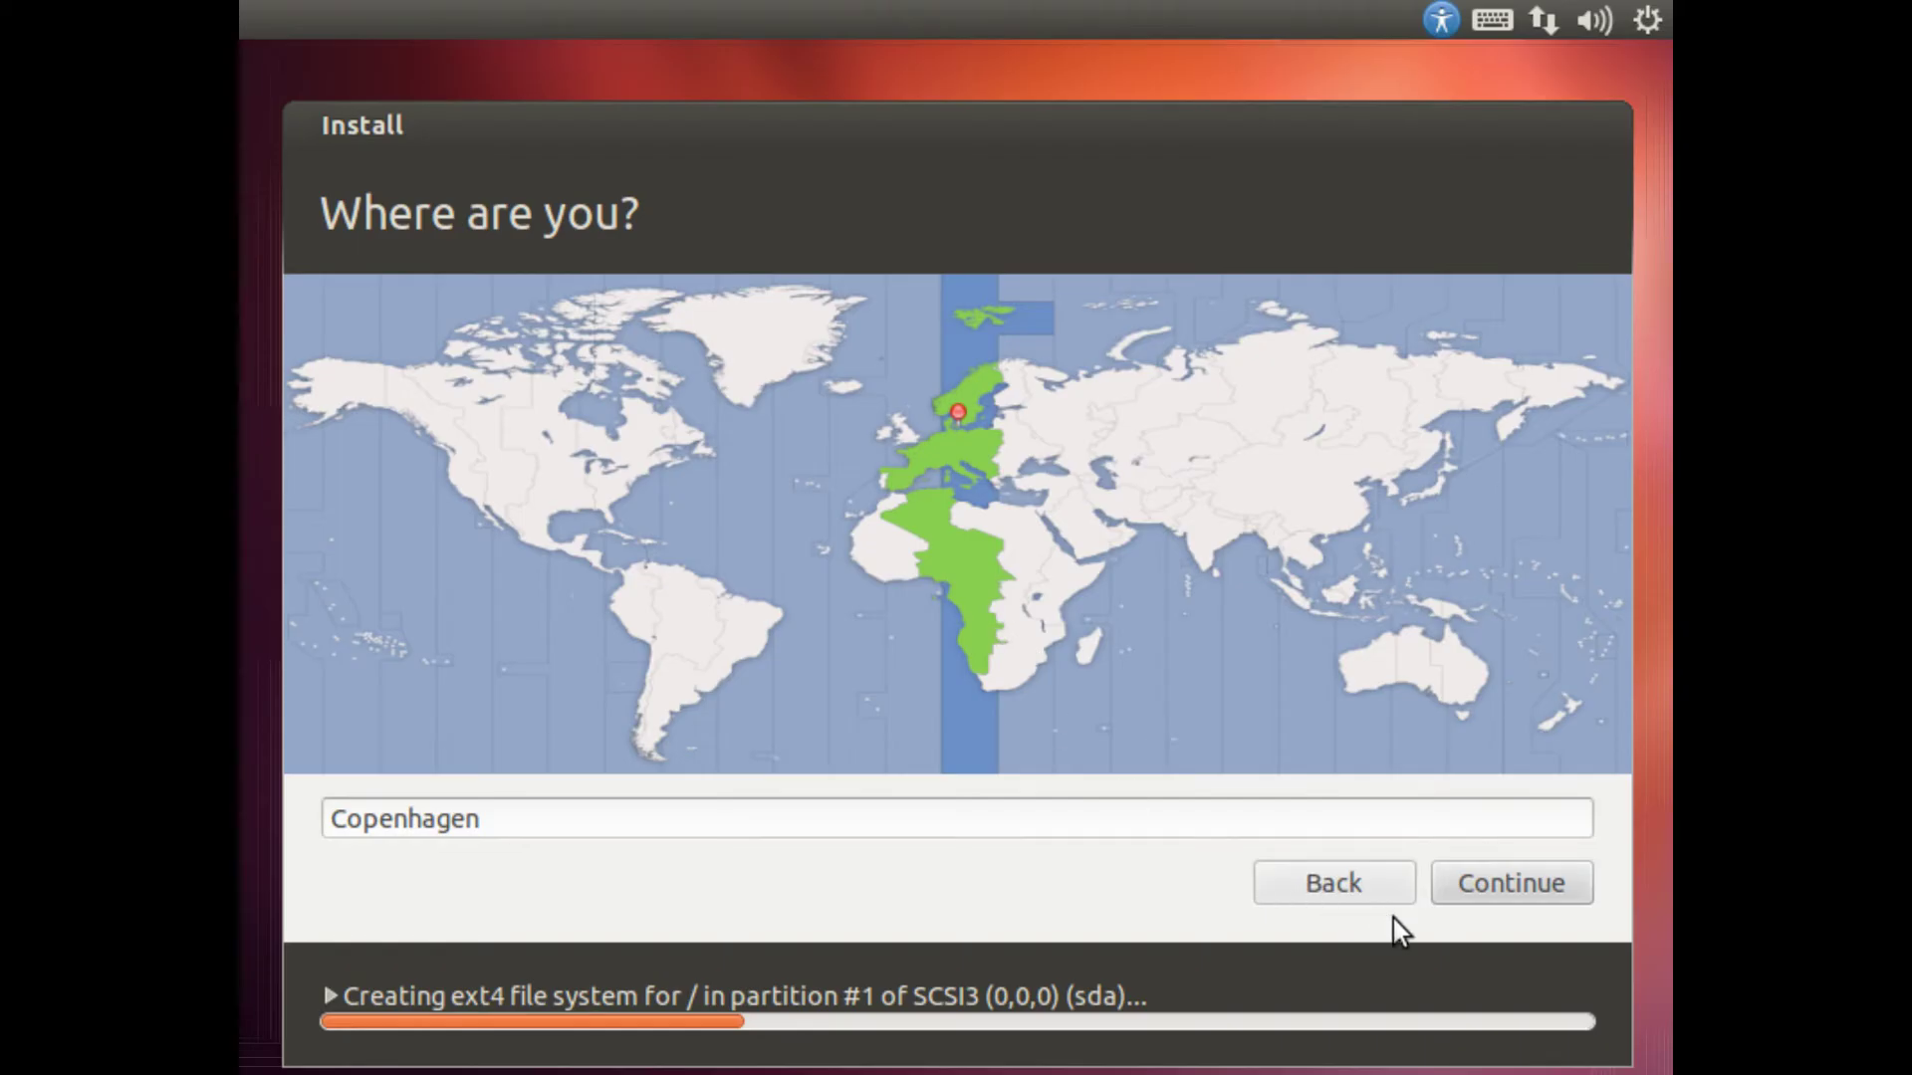
click(1485, 892)
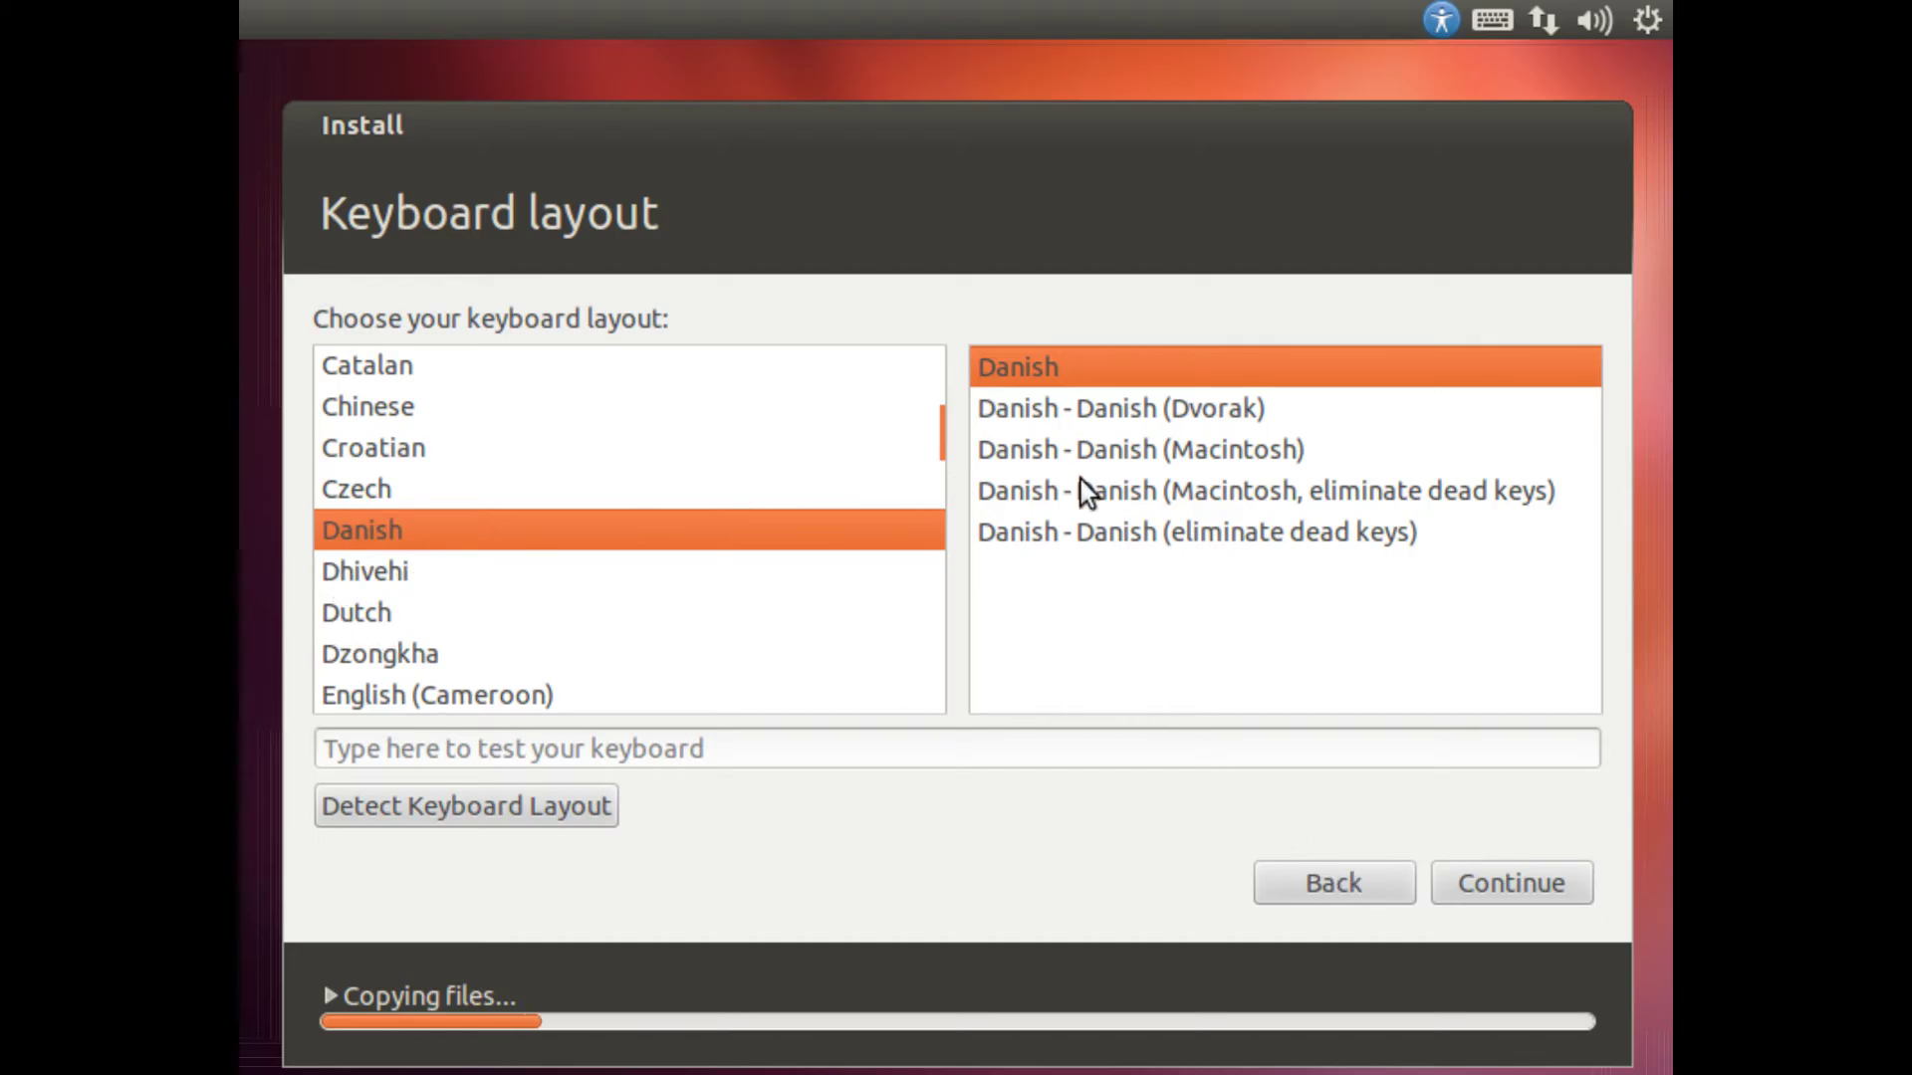
click(1167, 462)
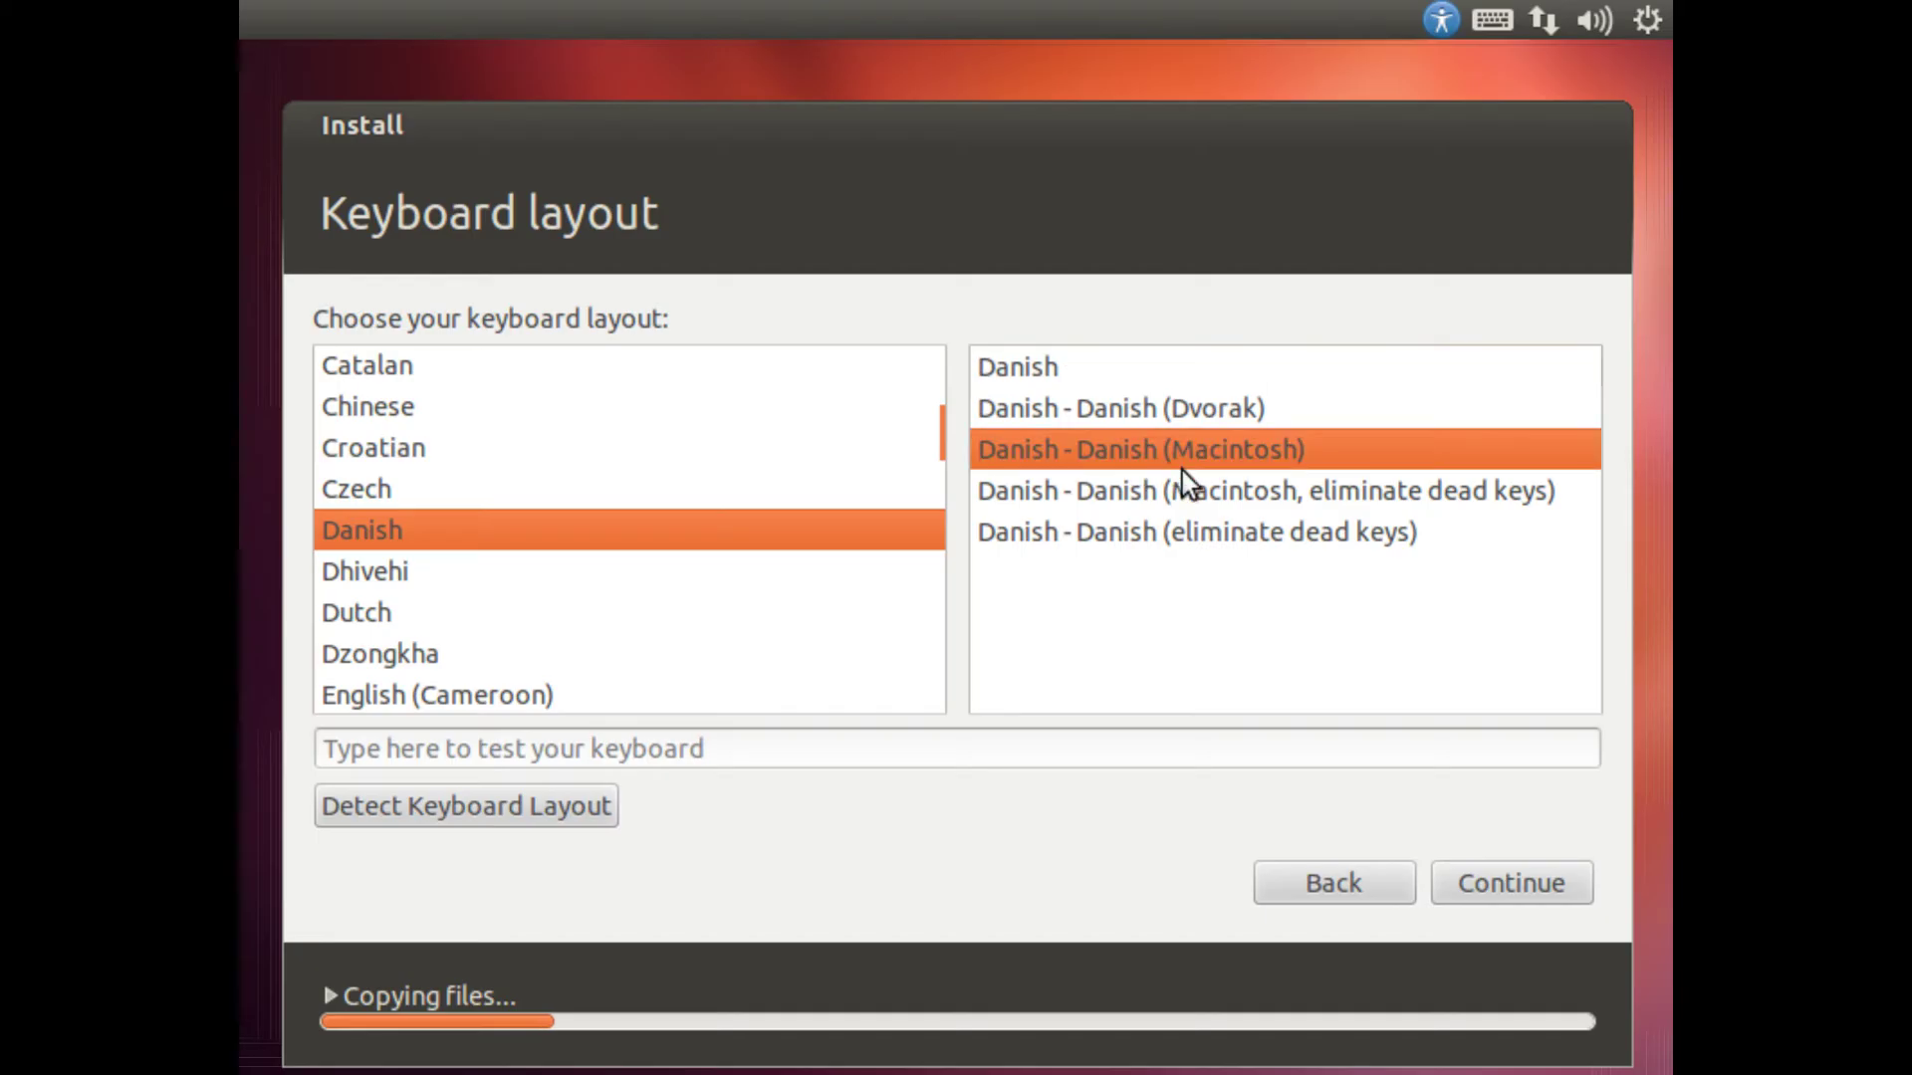
click(1503, 884)
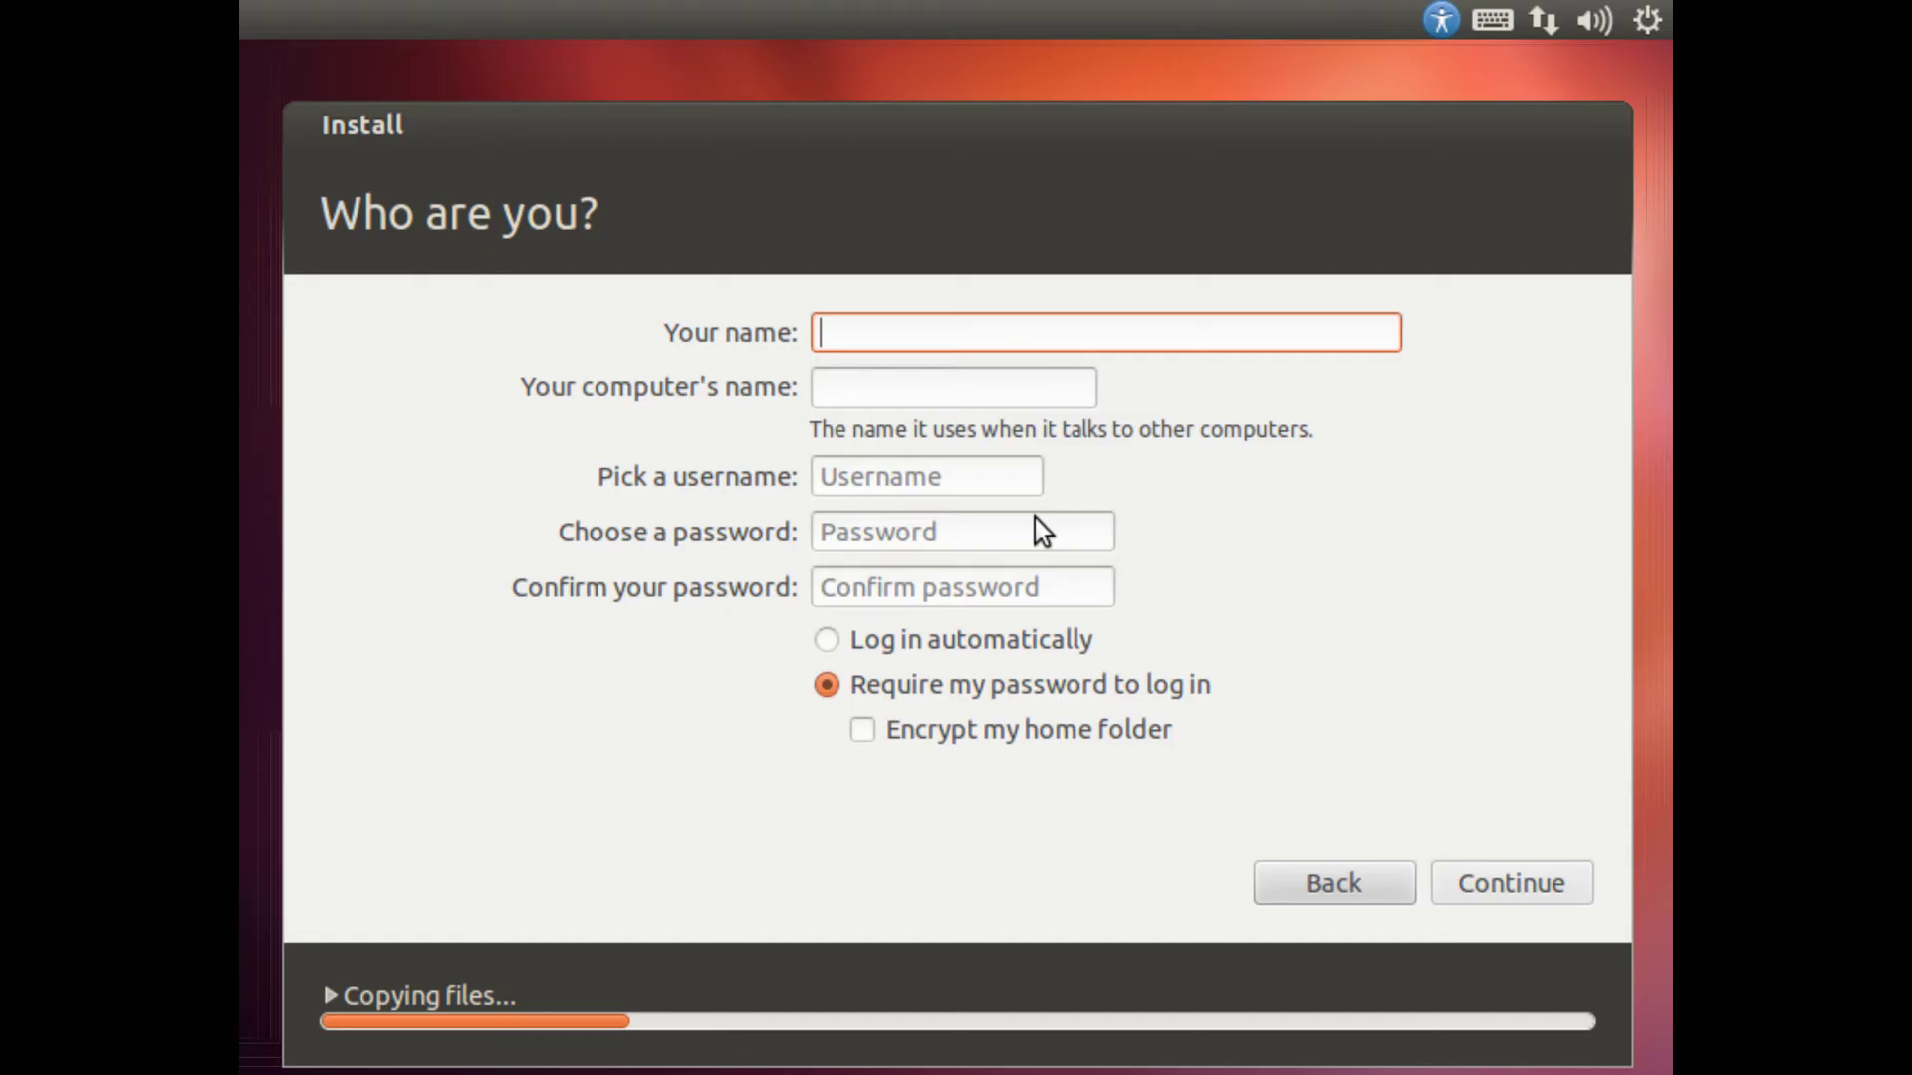
Step: Enter the user's full name in Your name, correcting typos
text(The the)
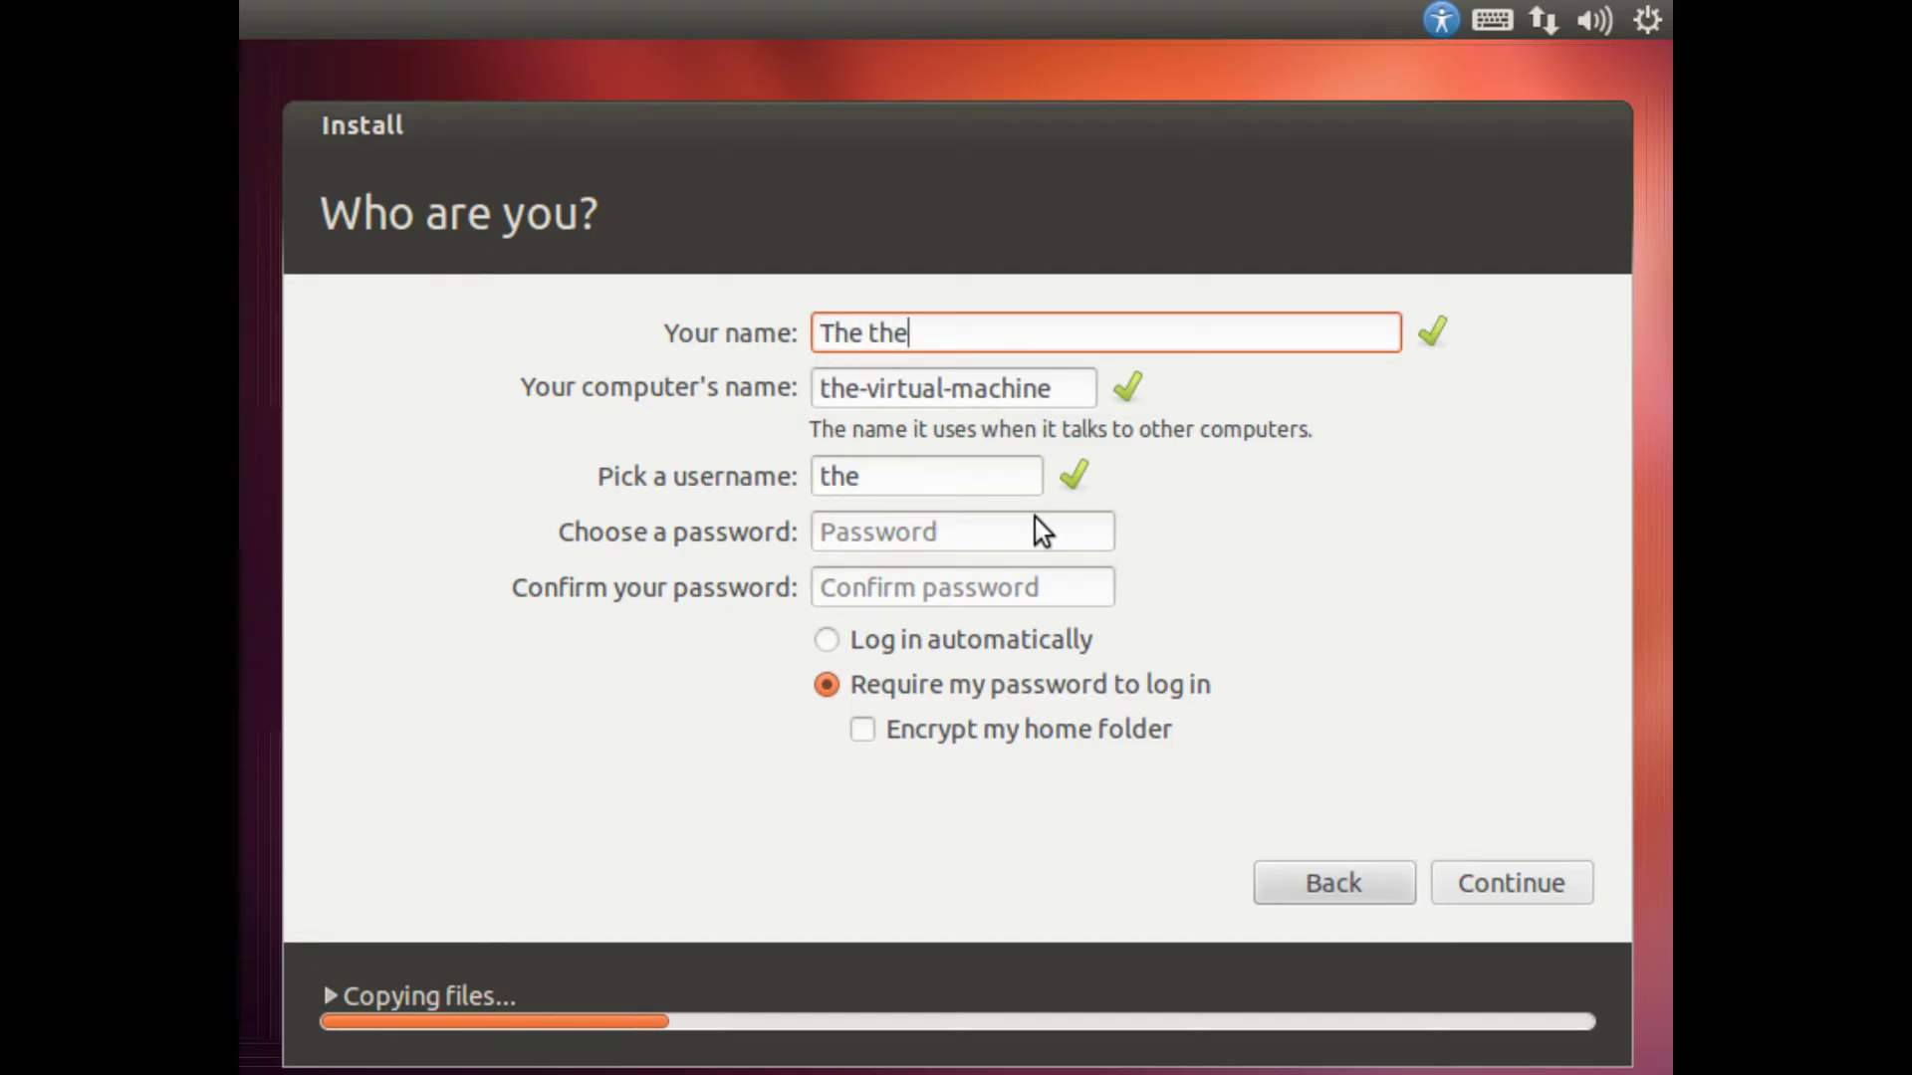
key(BackSpace)
key(BackSpace)
text(ech rev)
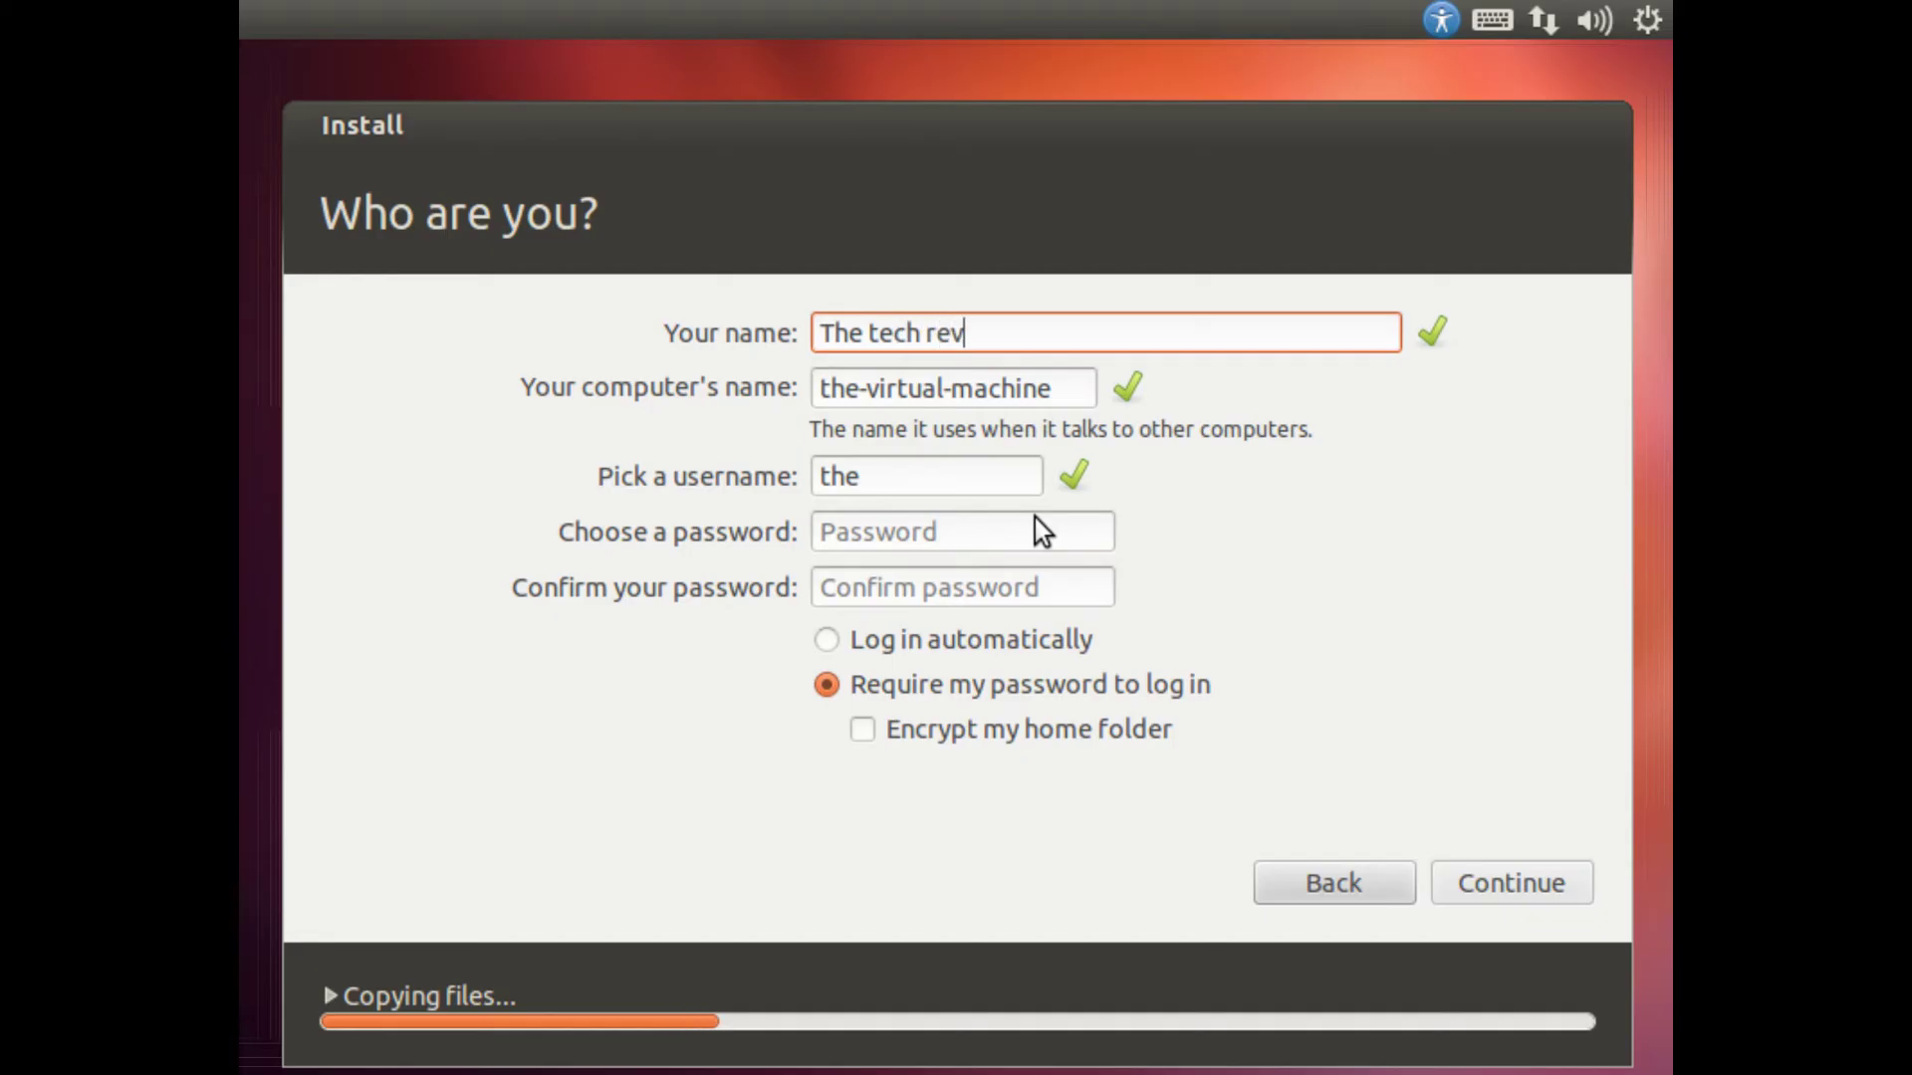
text(iewers )
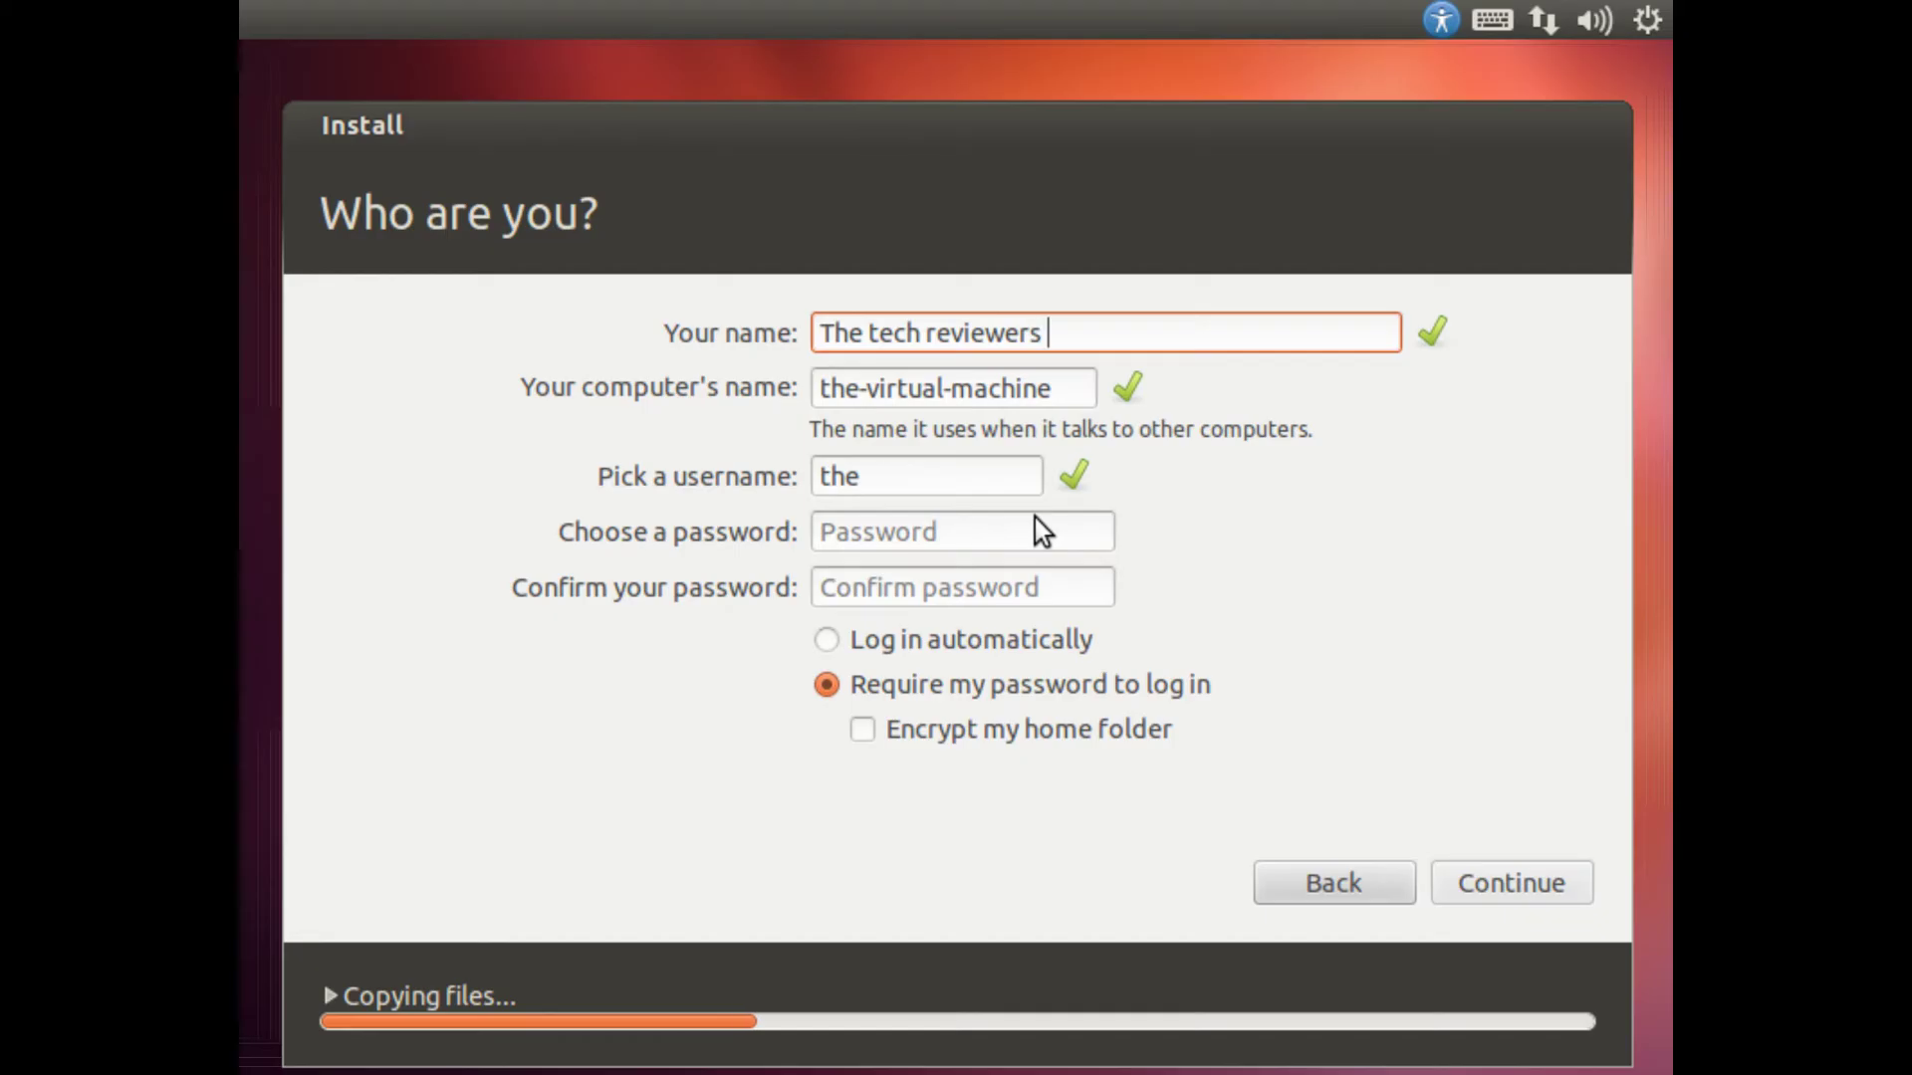
text(2)
key(BackSpace)
text(33)
Step: Set the computer name to TTR33 and replace the suggested username with a matching one
key(Tab)
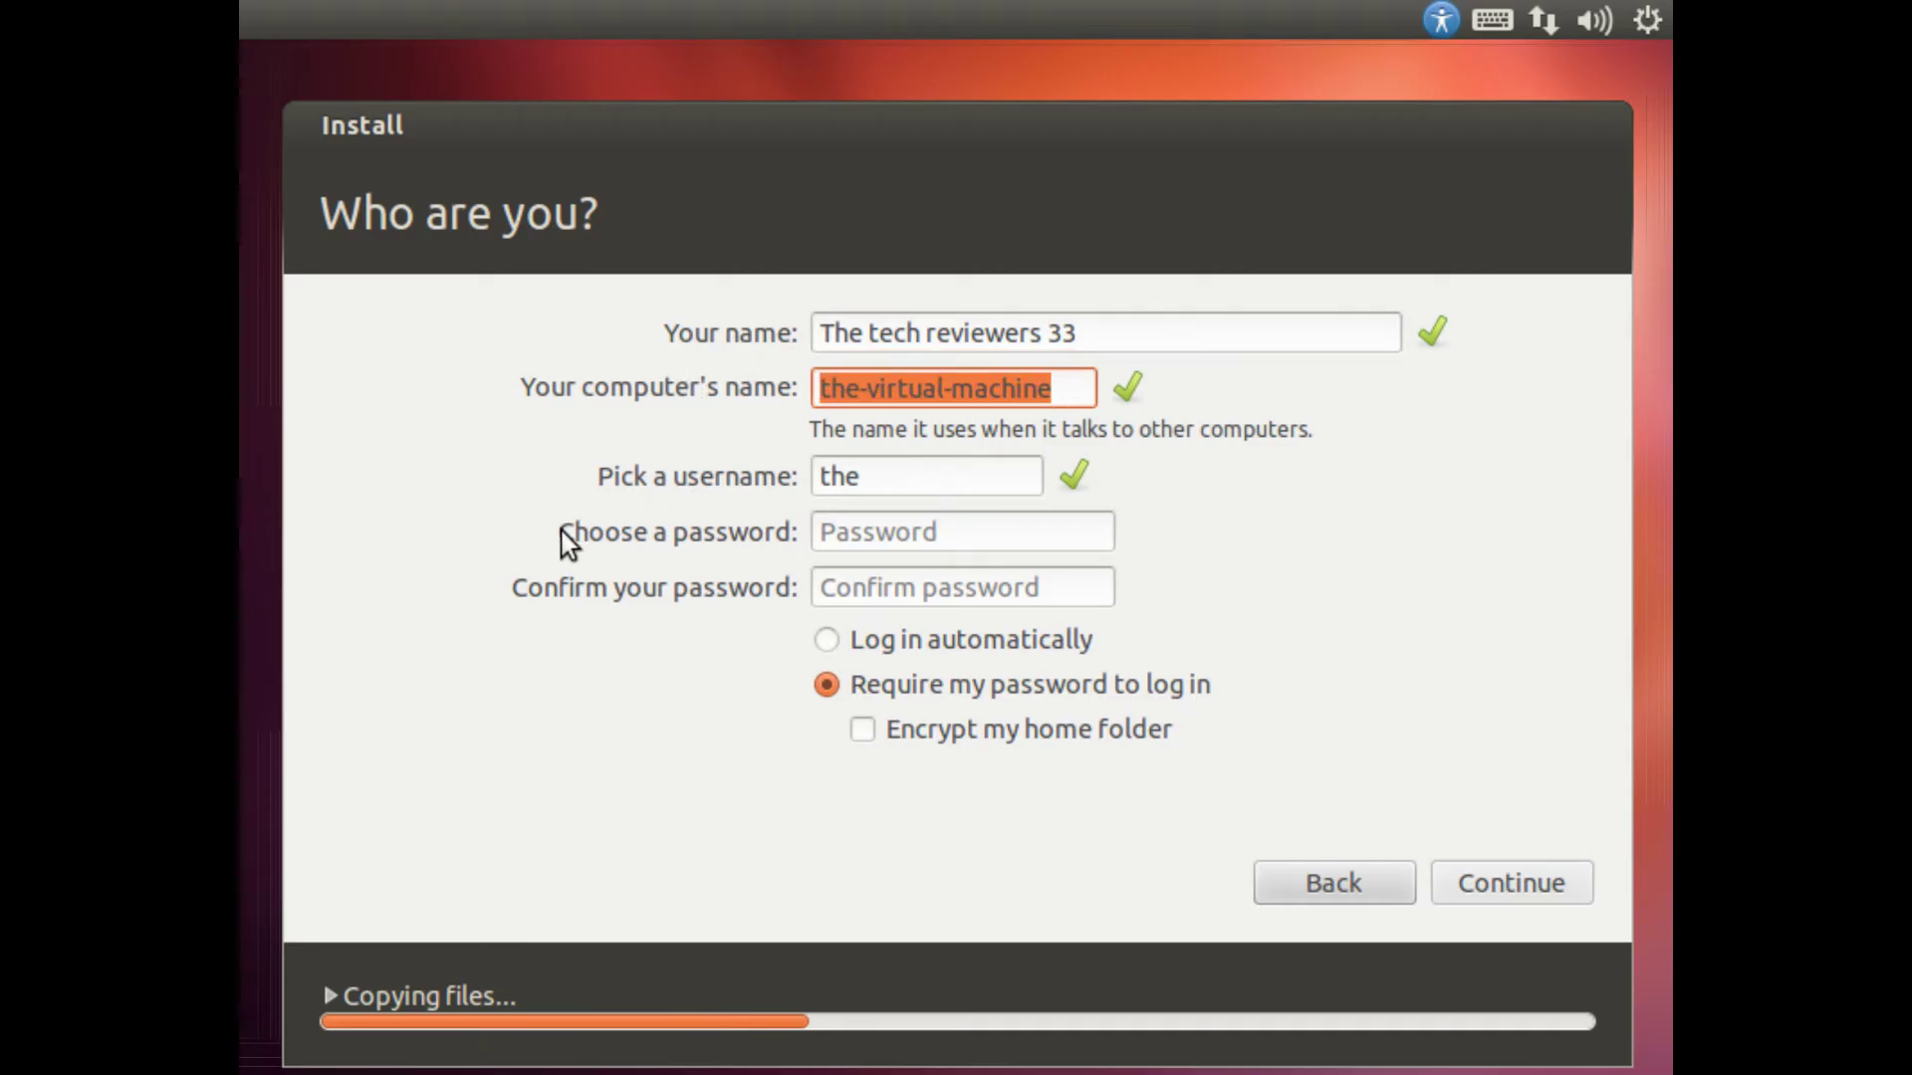
text(TT)
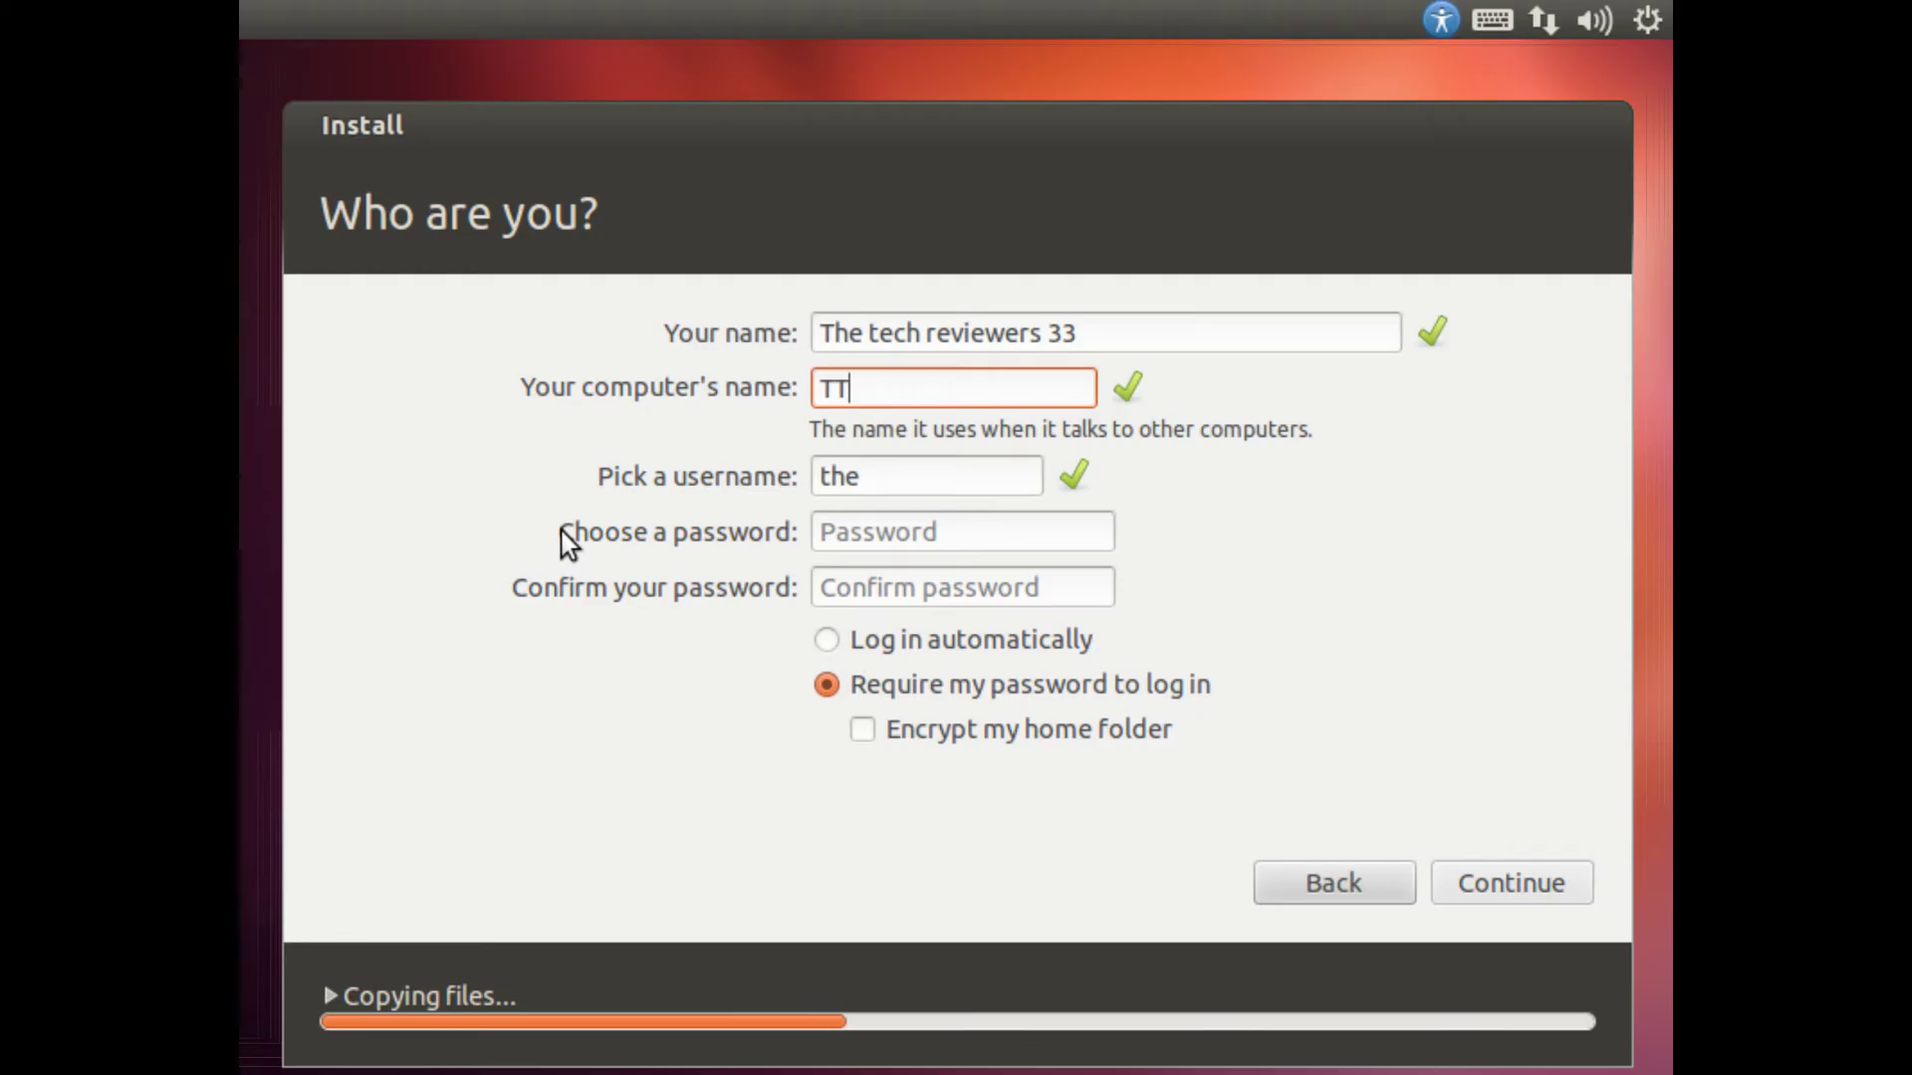
text(R33)
double_click(892, 477)
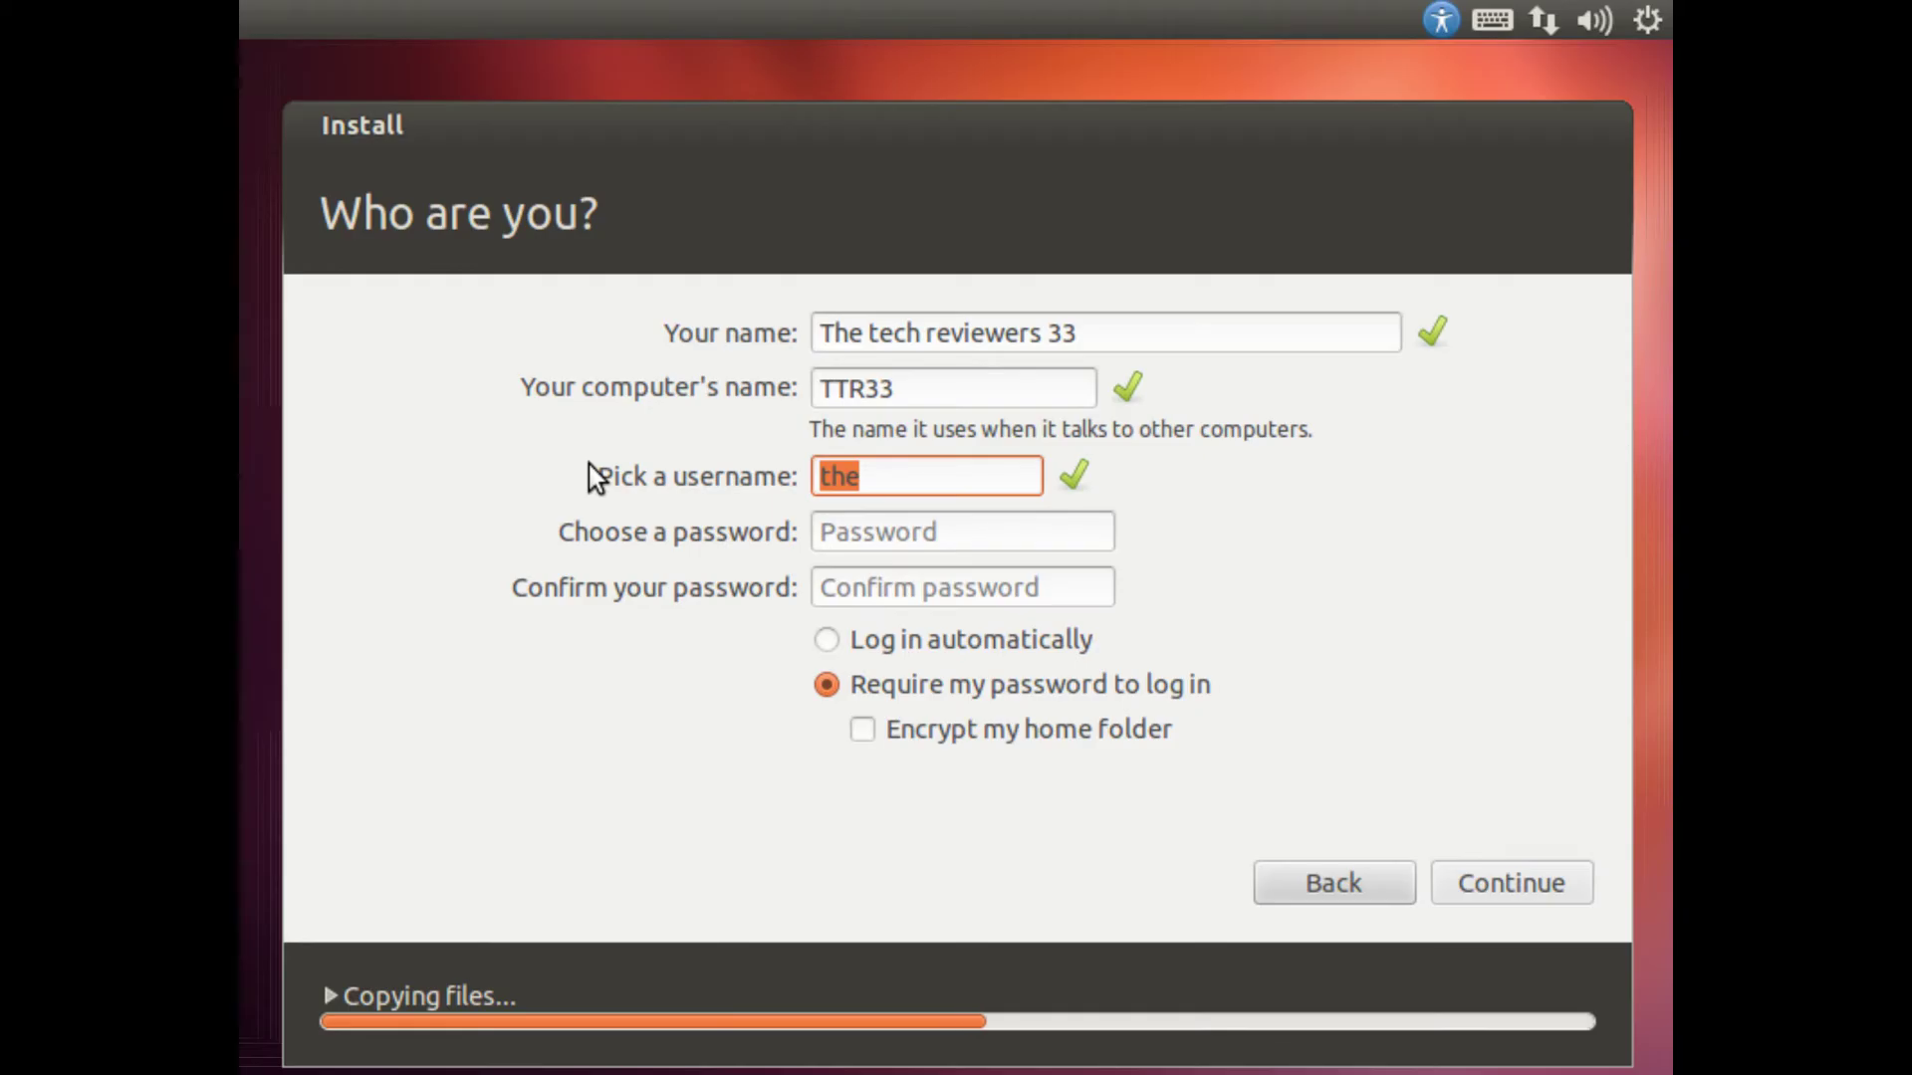
text(ttr33)
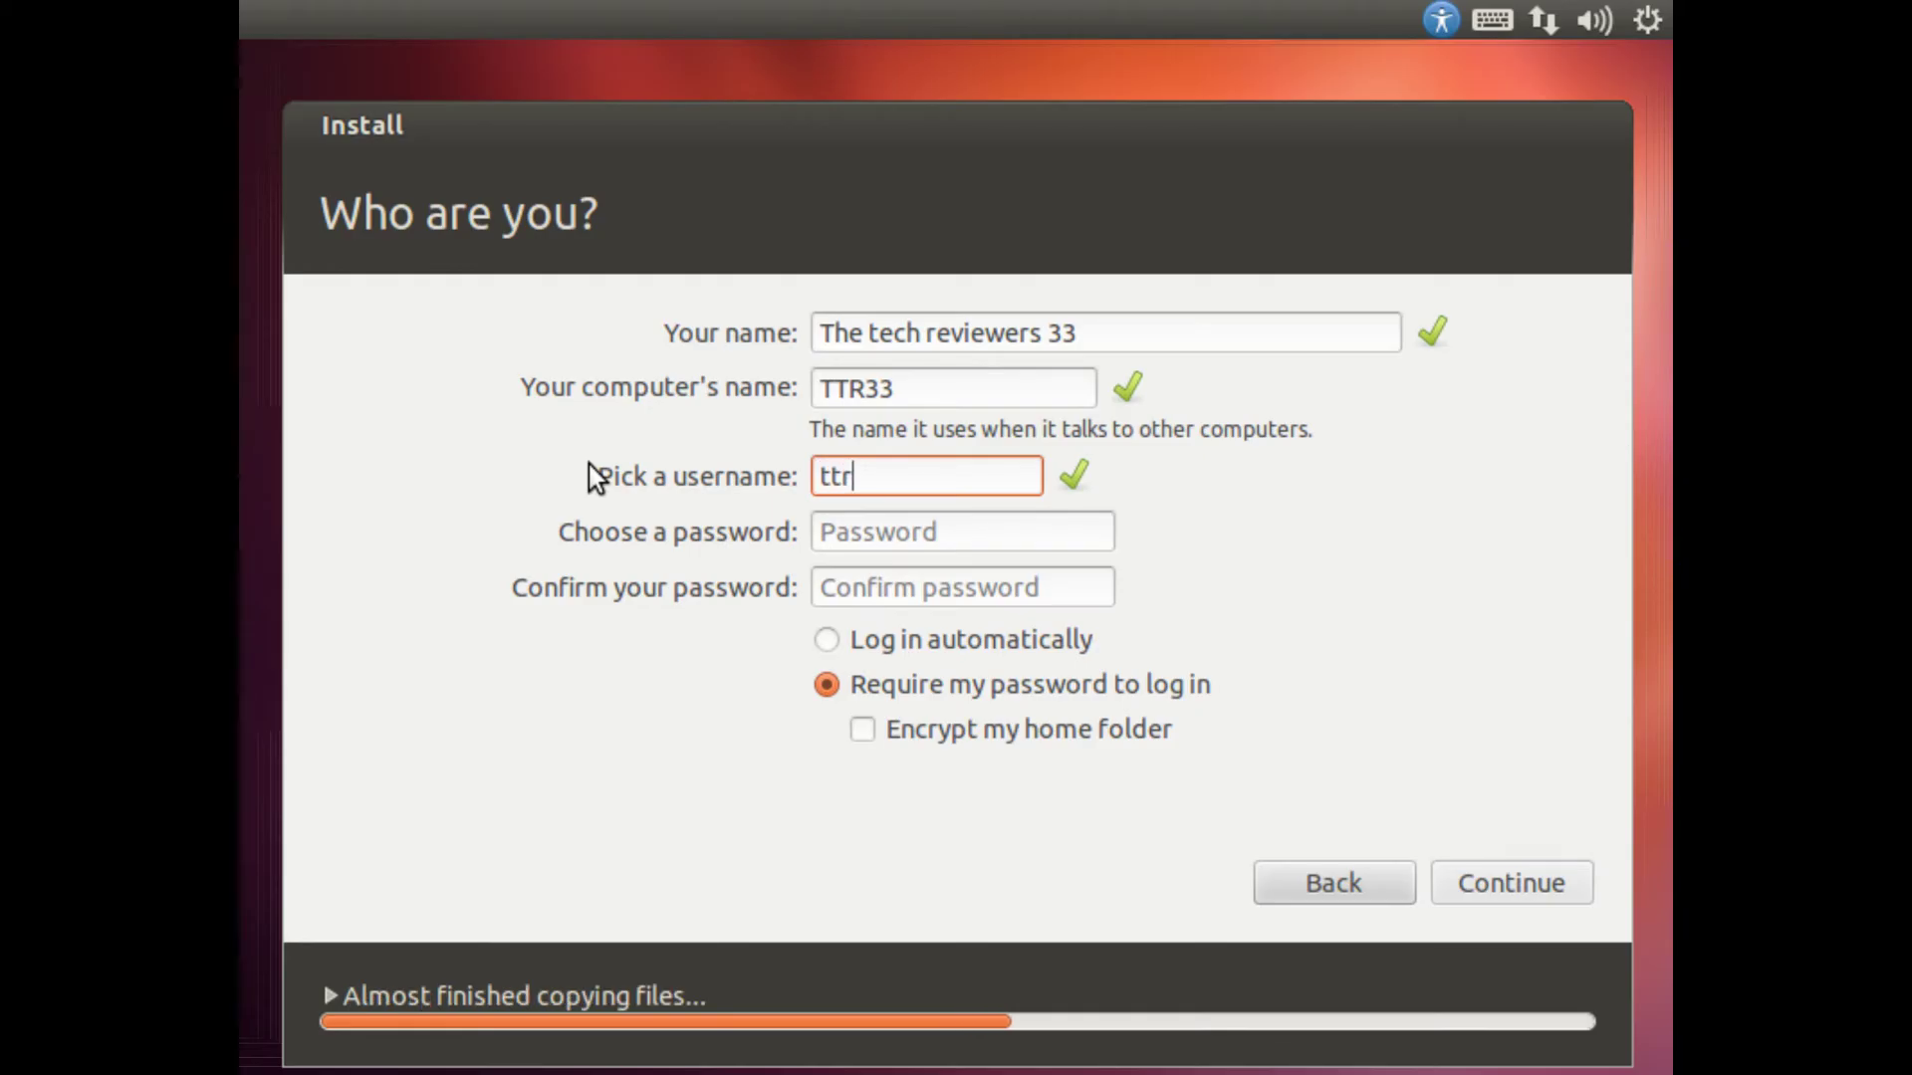
Step: Enter the account password, then move to the confirmation field
click(986, 520)
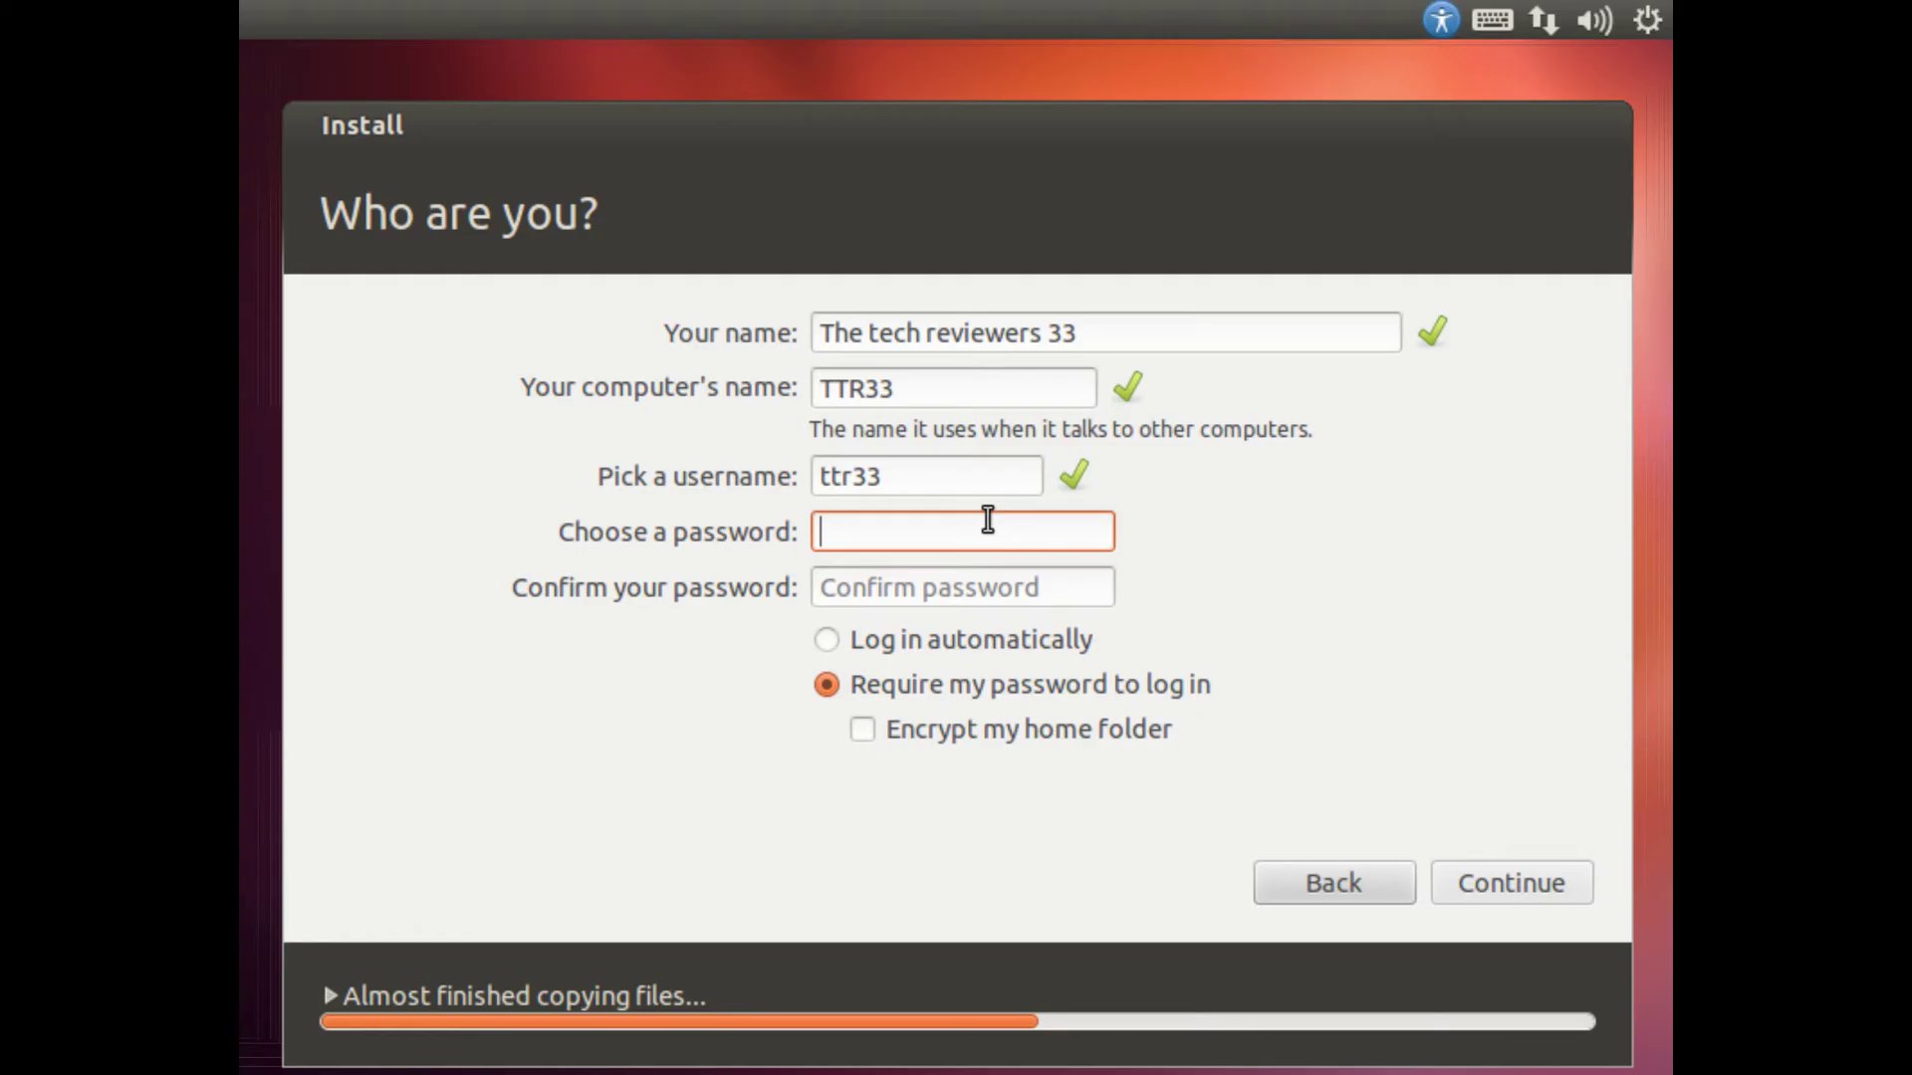
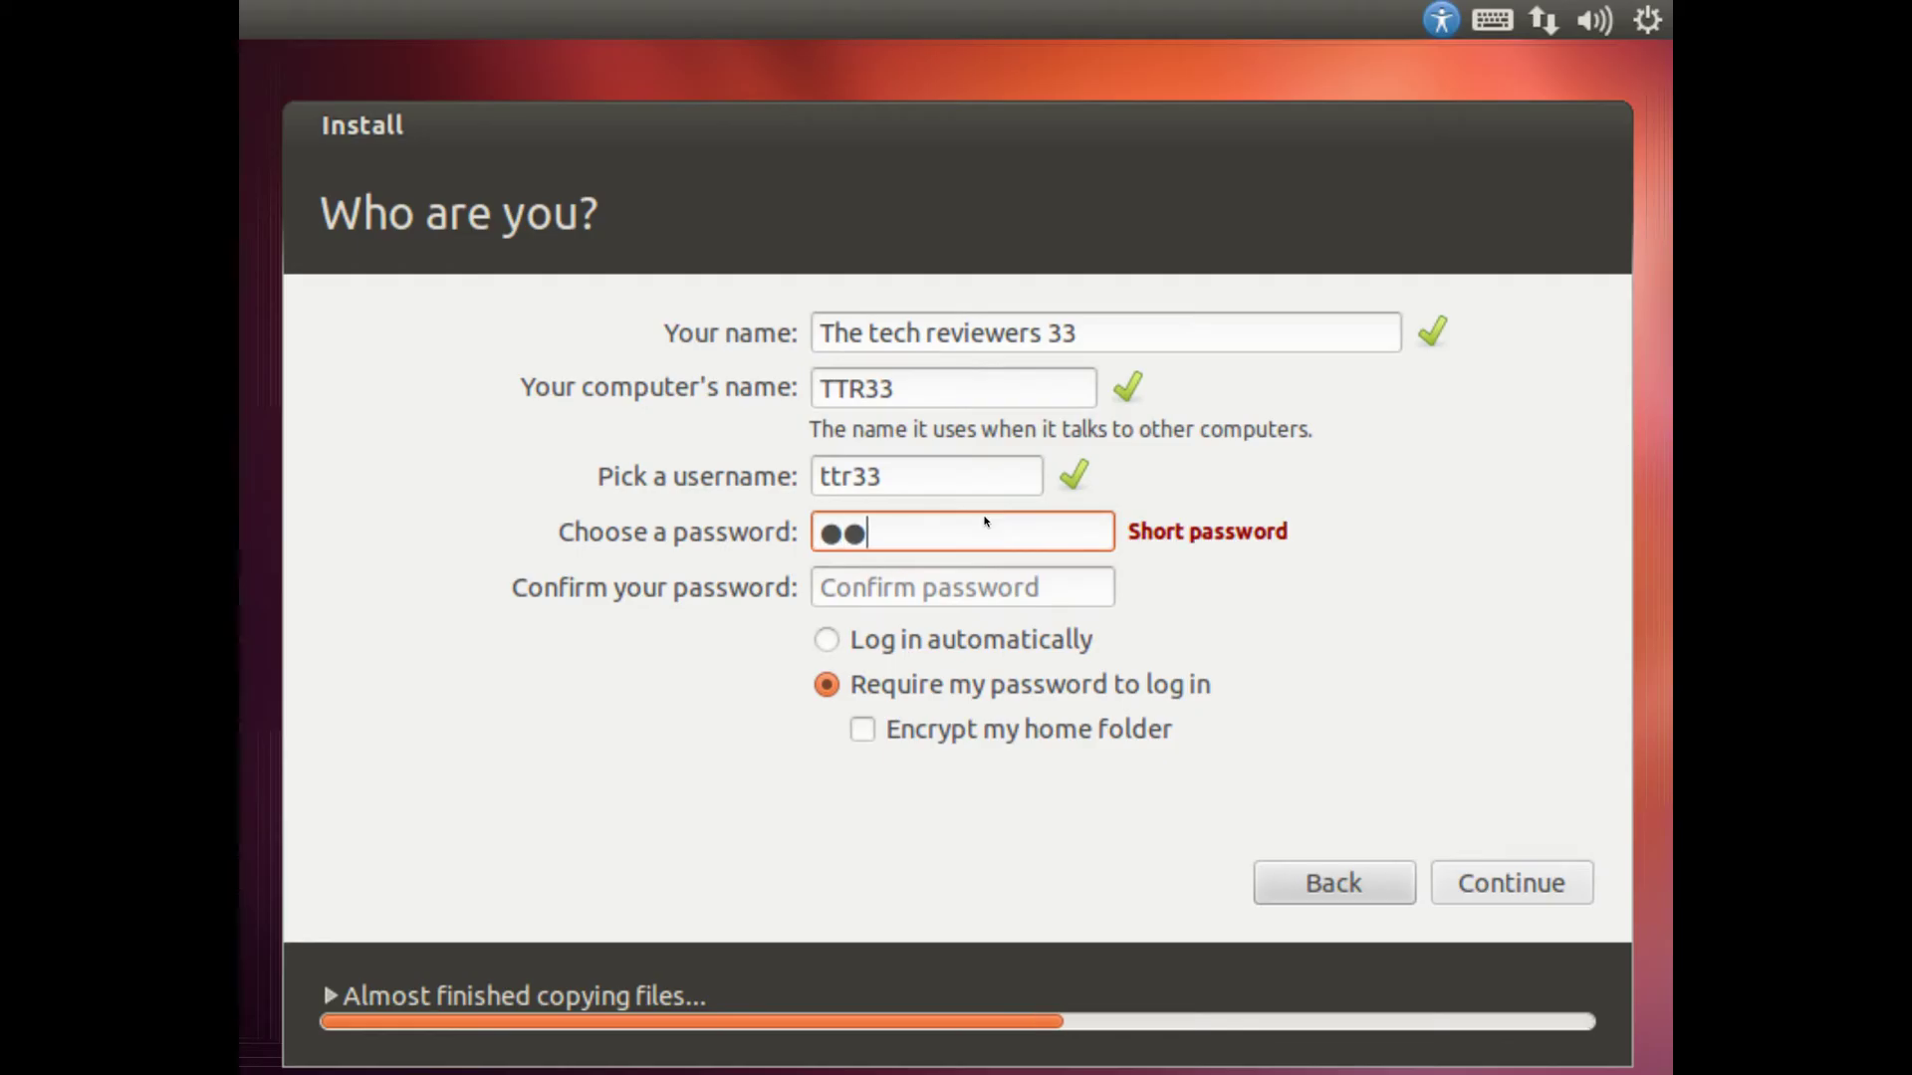
key(Tab)
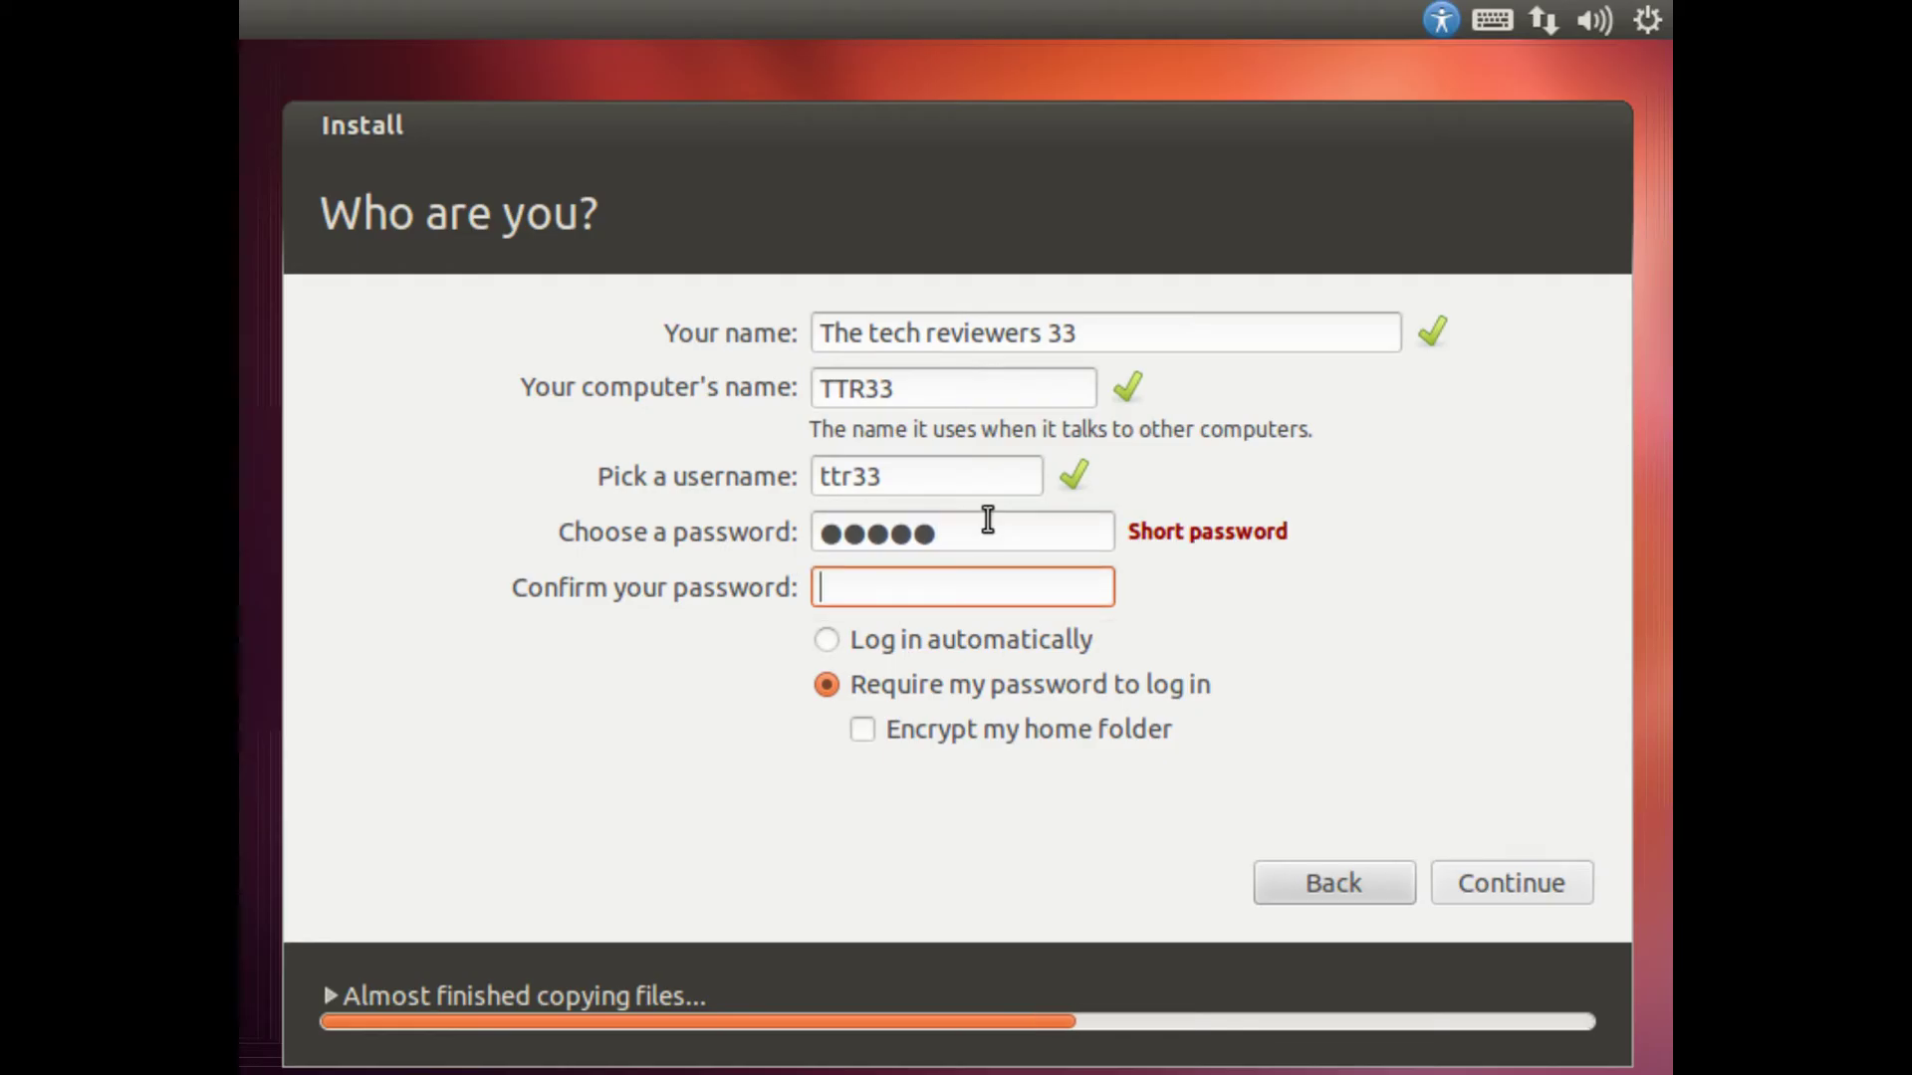
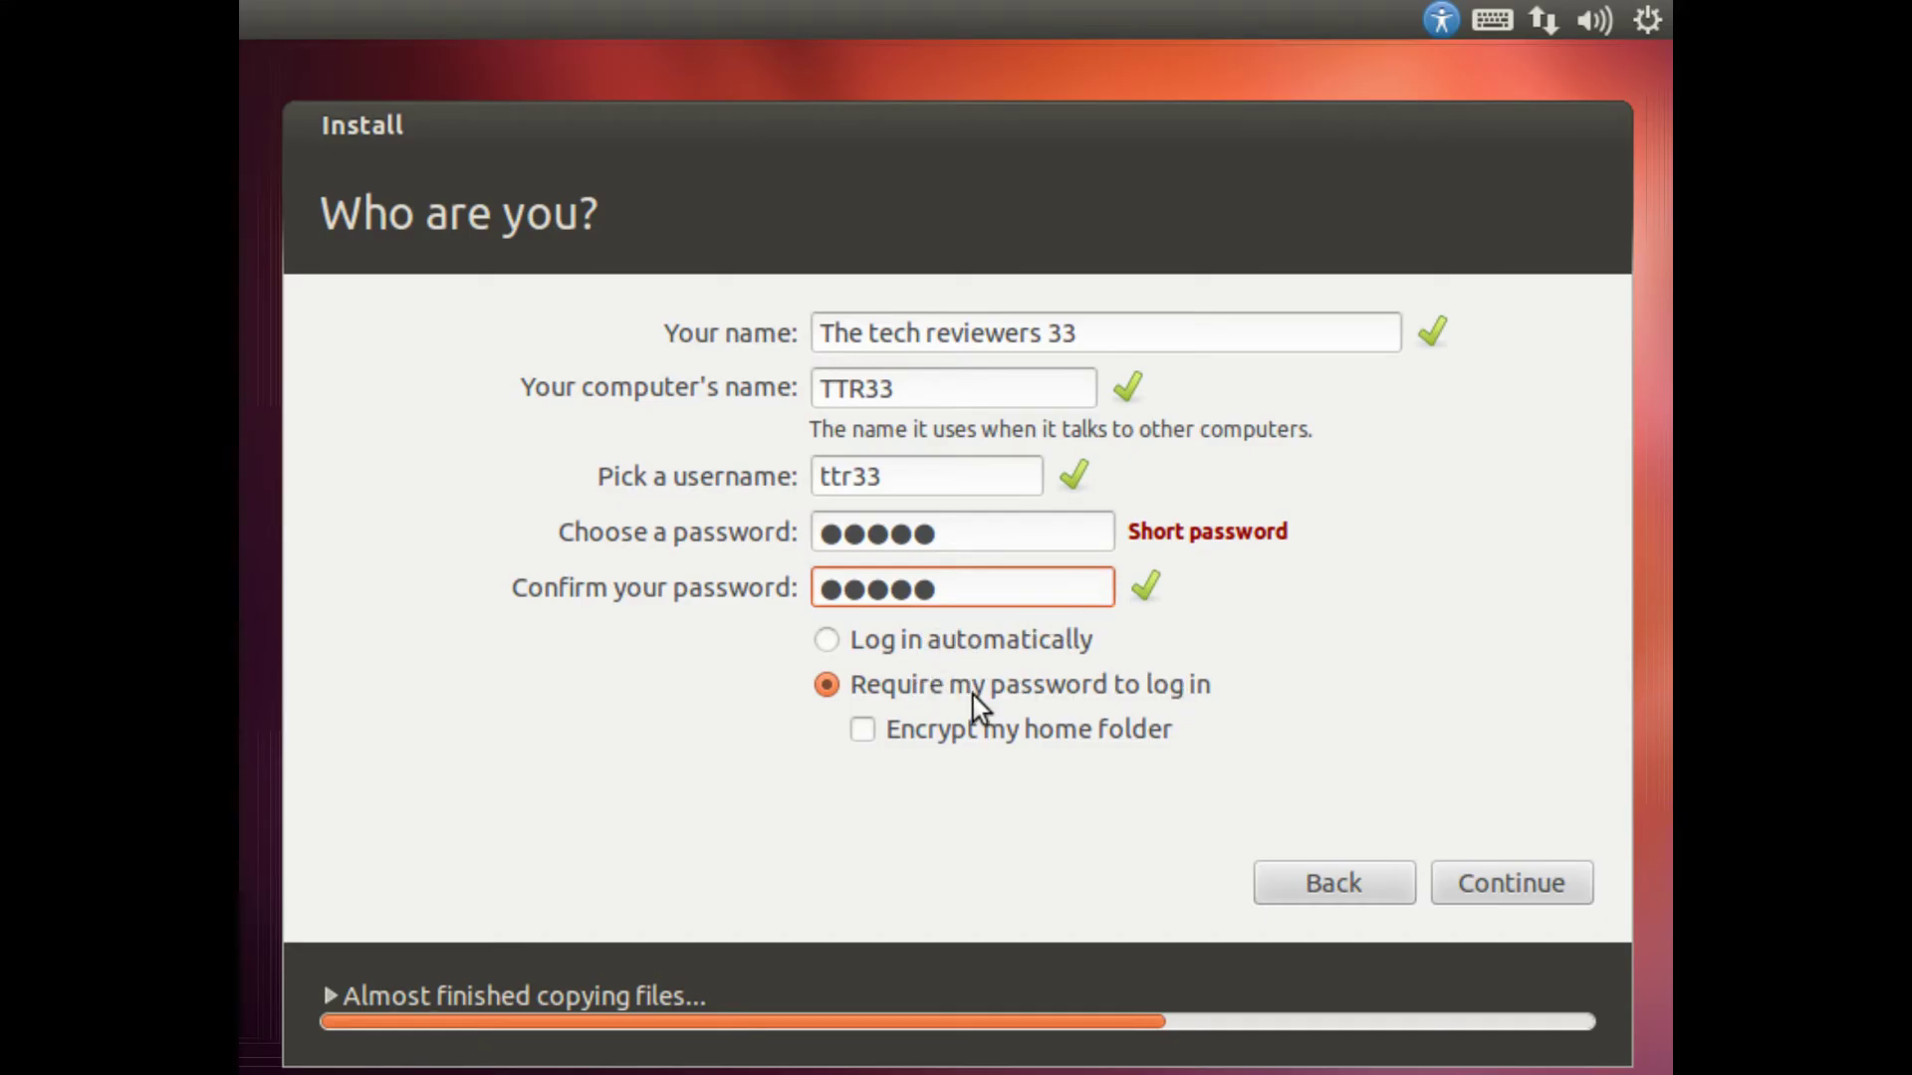
Step: Choose Log in automatically with home folder encryption off, then continue installing
click(999, 640)
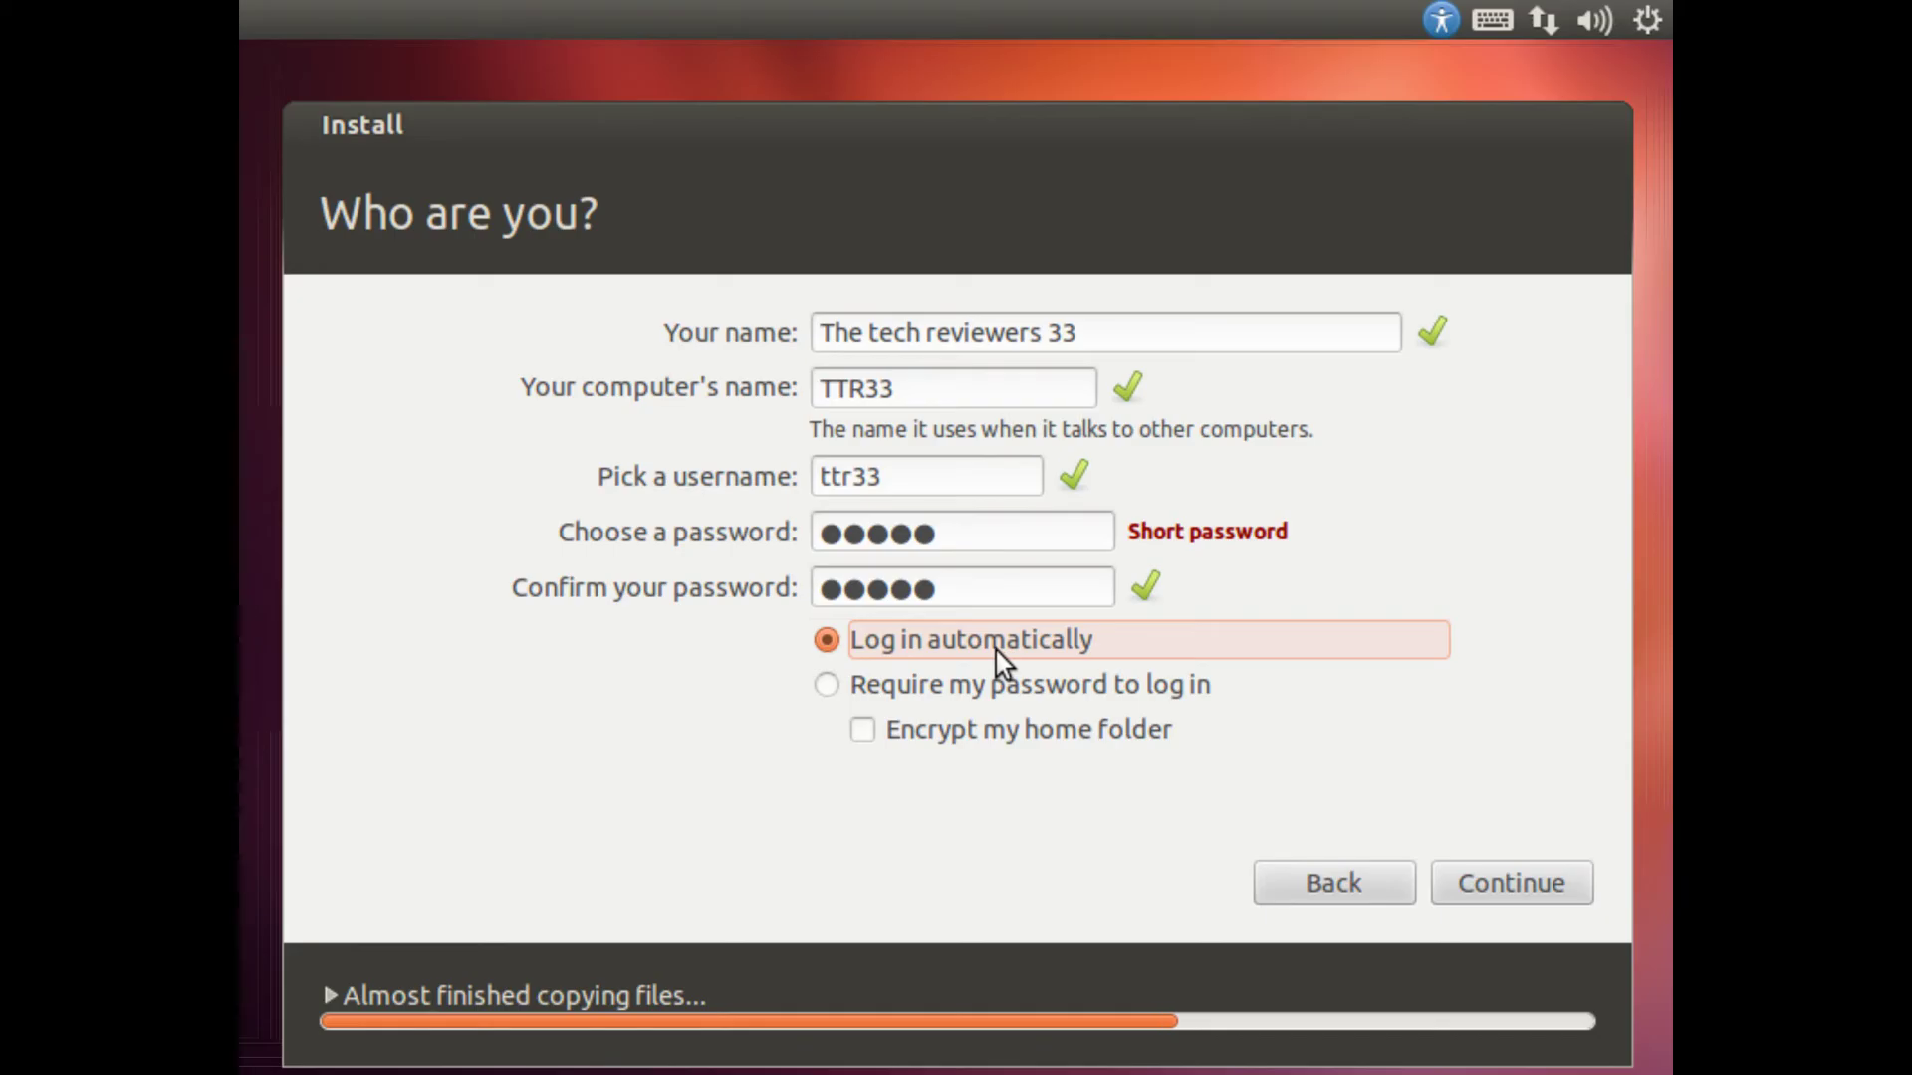
click(994, 681)
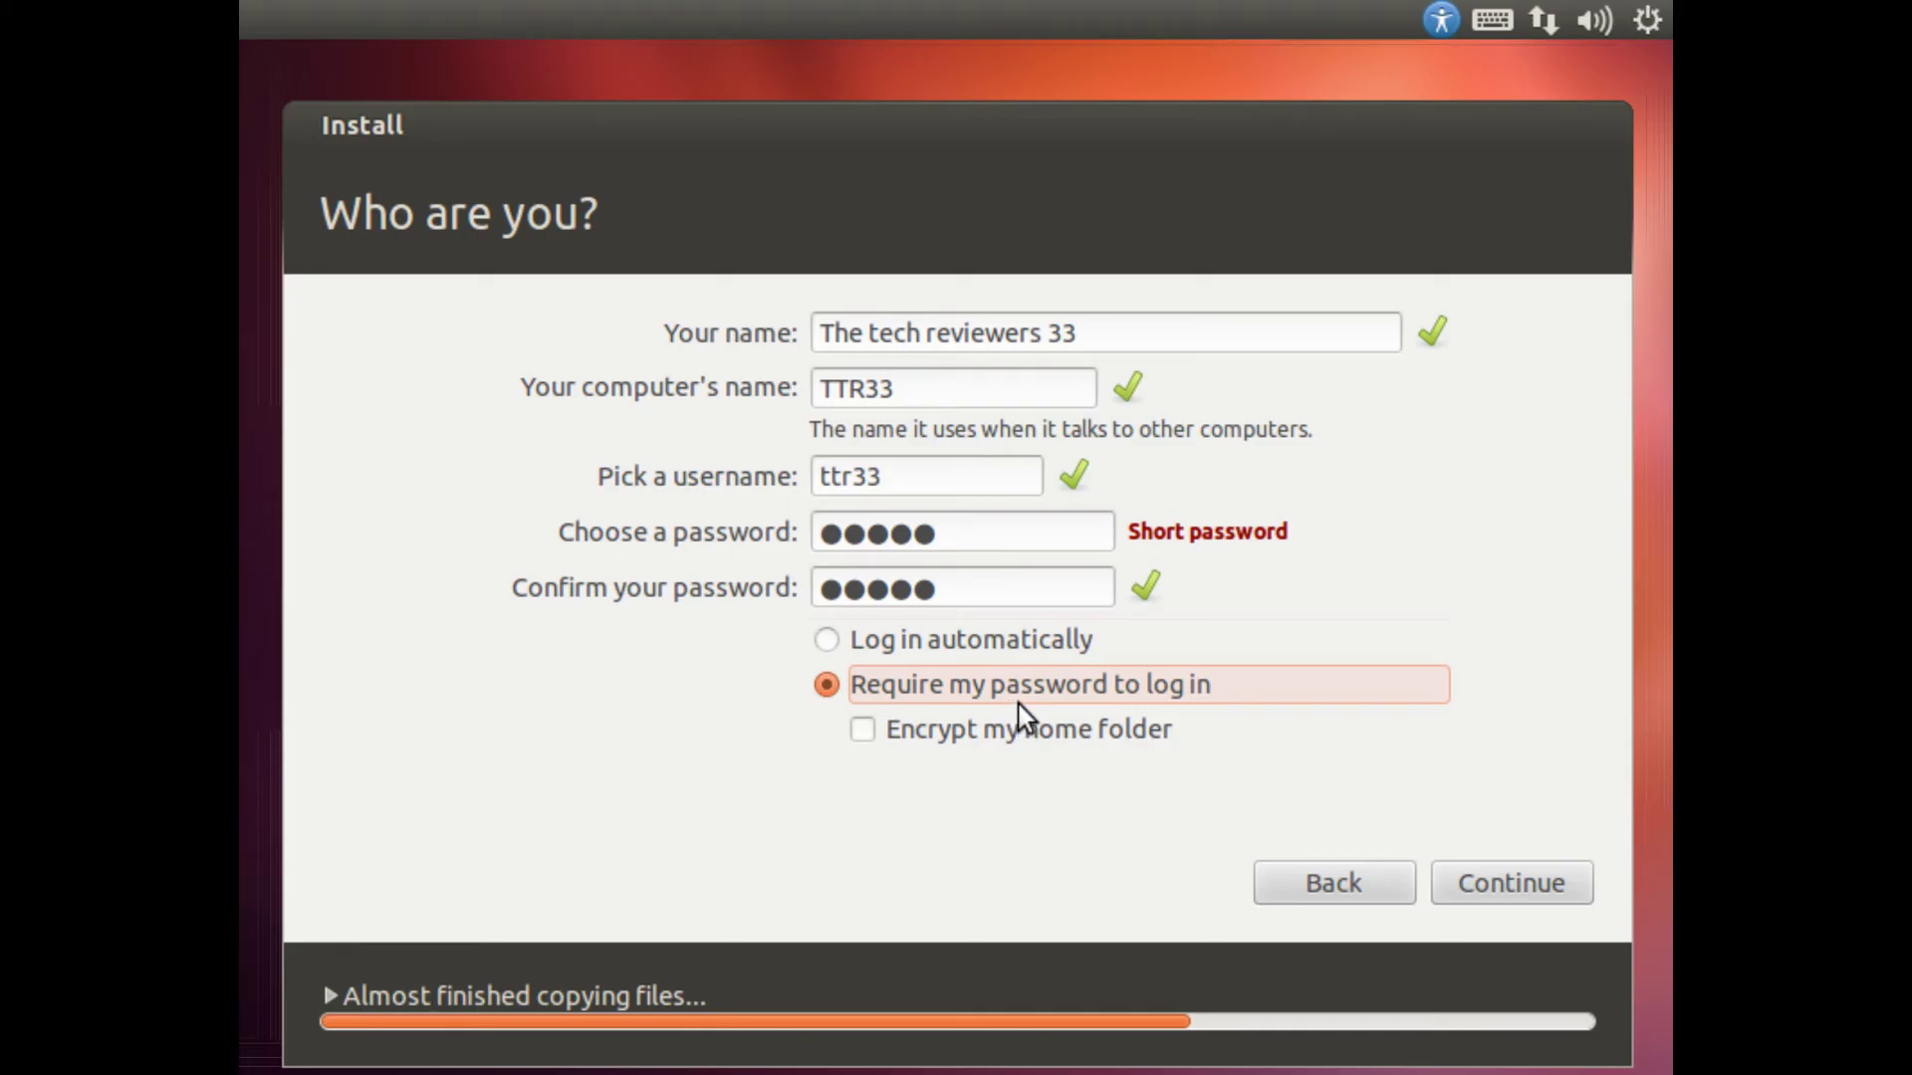
click(935, 647)
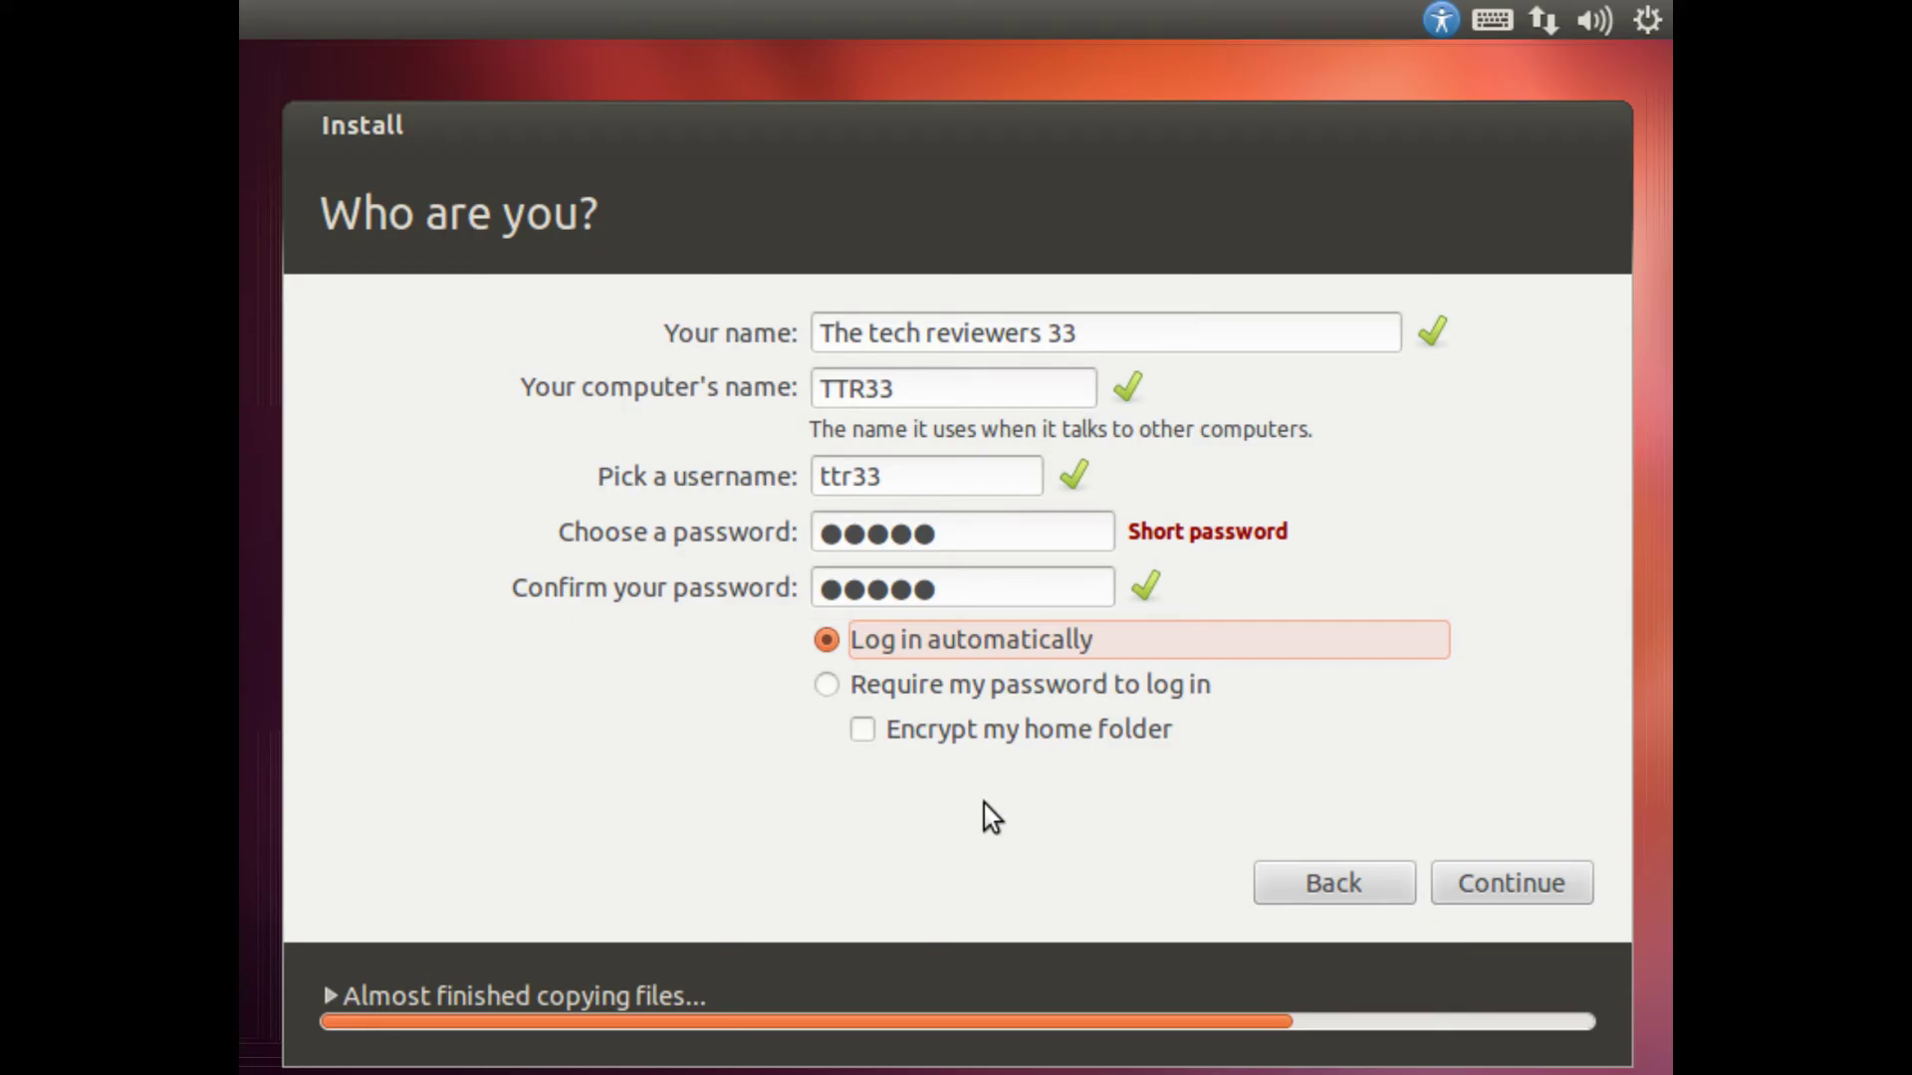
click(1001, 745)
click(980, 734)
click(978, 734)
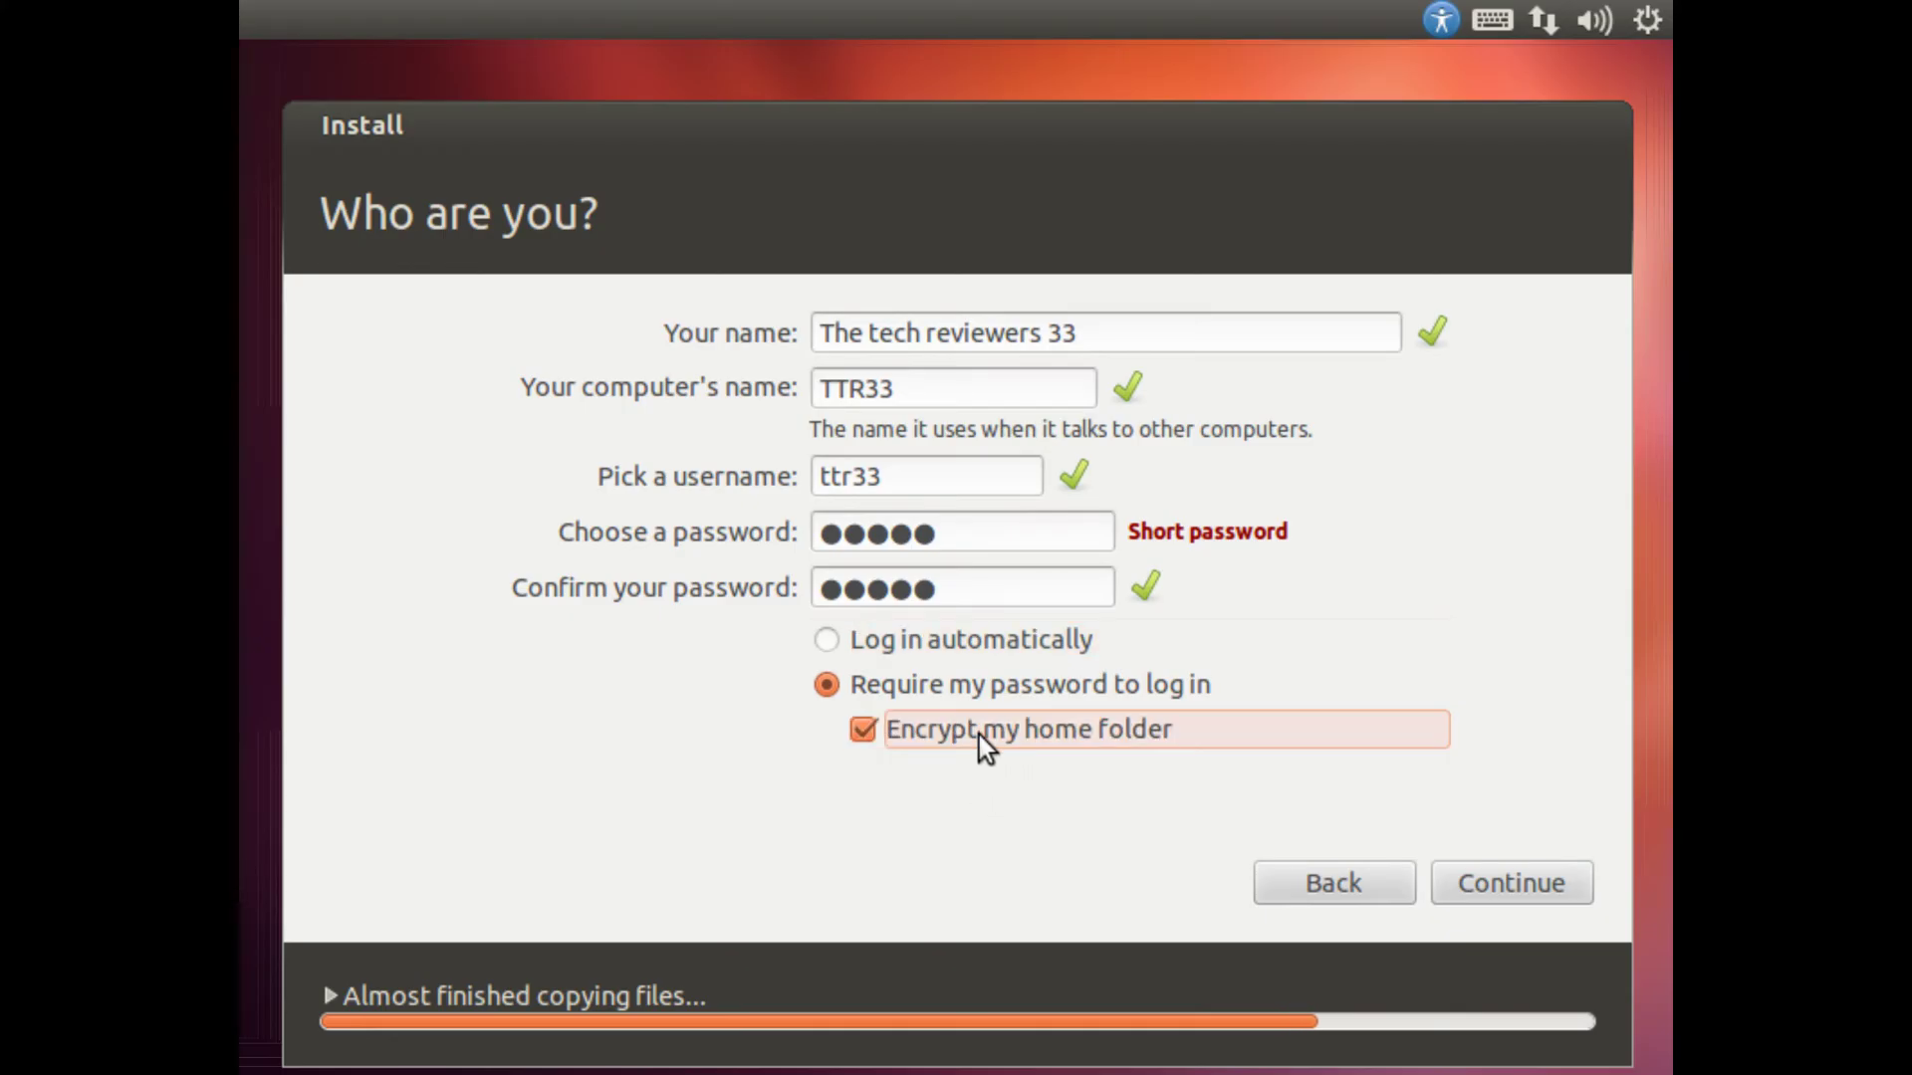
click(980, 735)
click(976, 648)
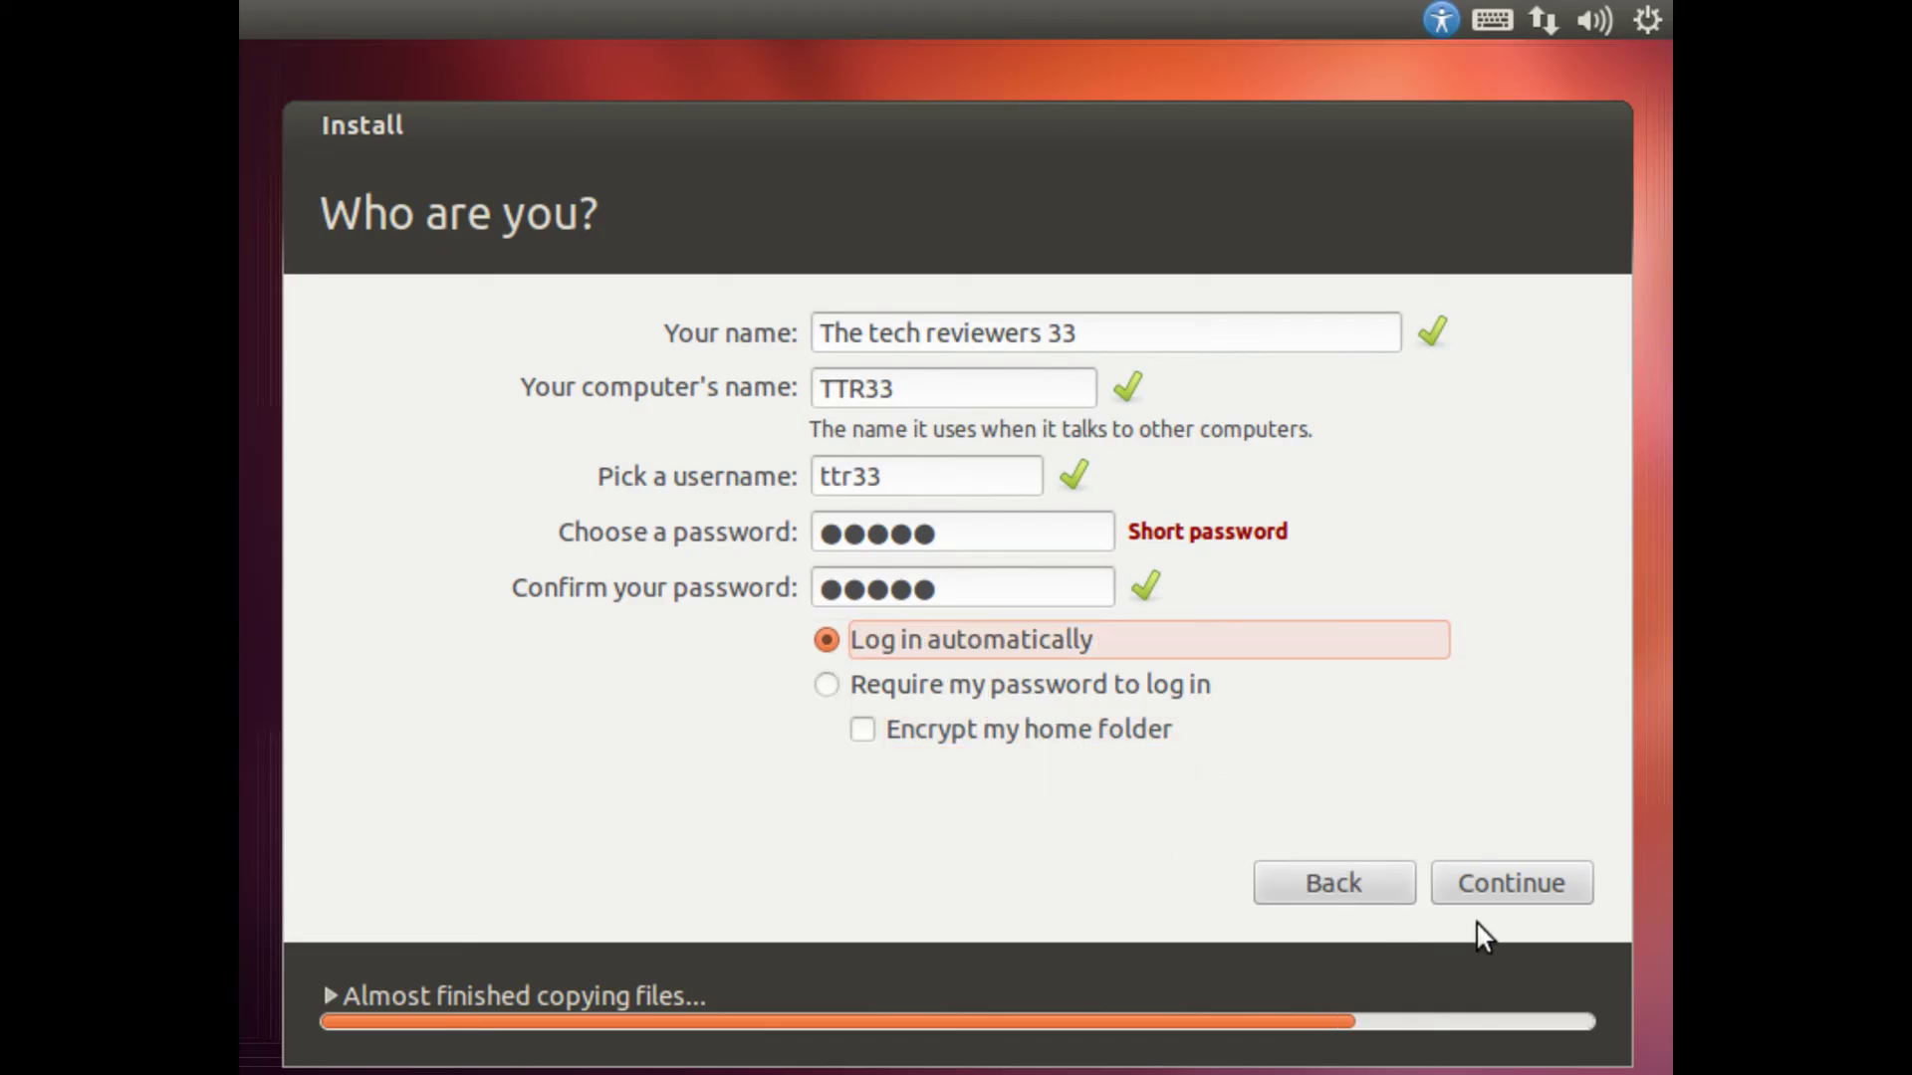
click(1494, 888)
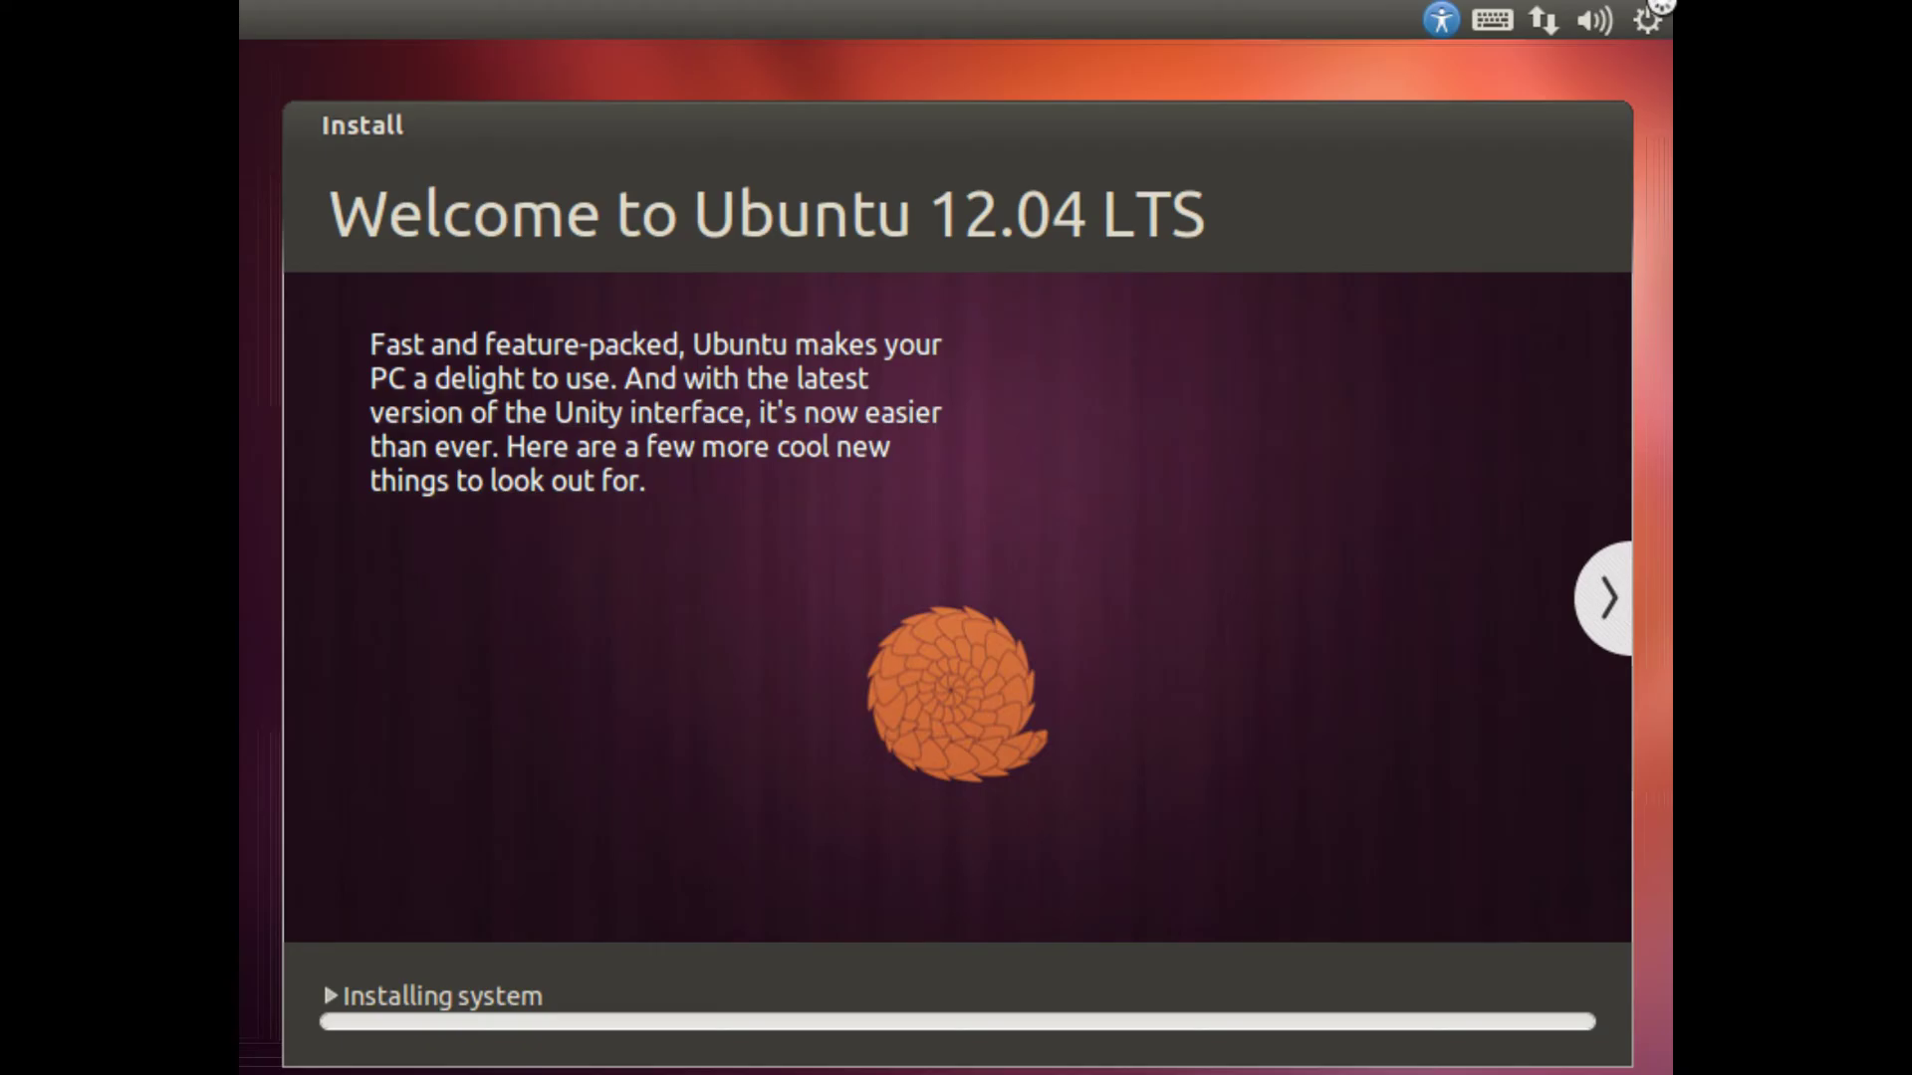
Step: Wait out the Installing system slideshow until the Installation Complete restart prompt appears
mouse_move(1759, 5)
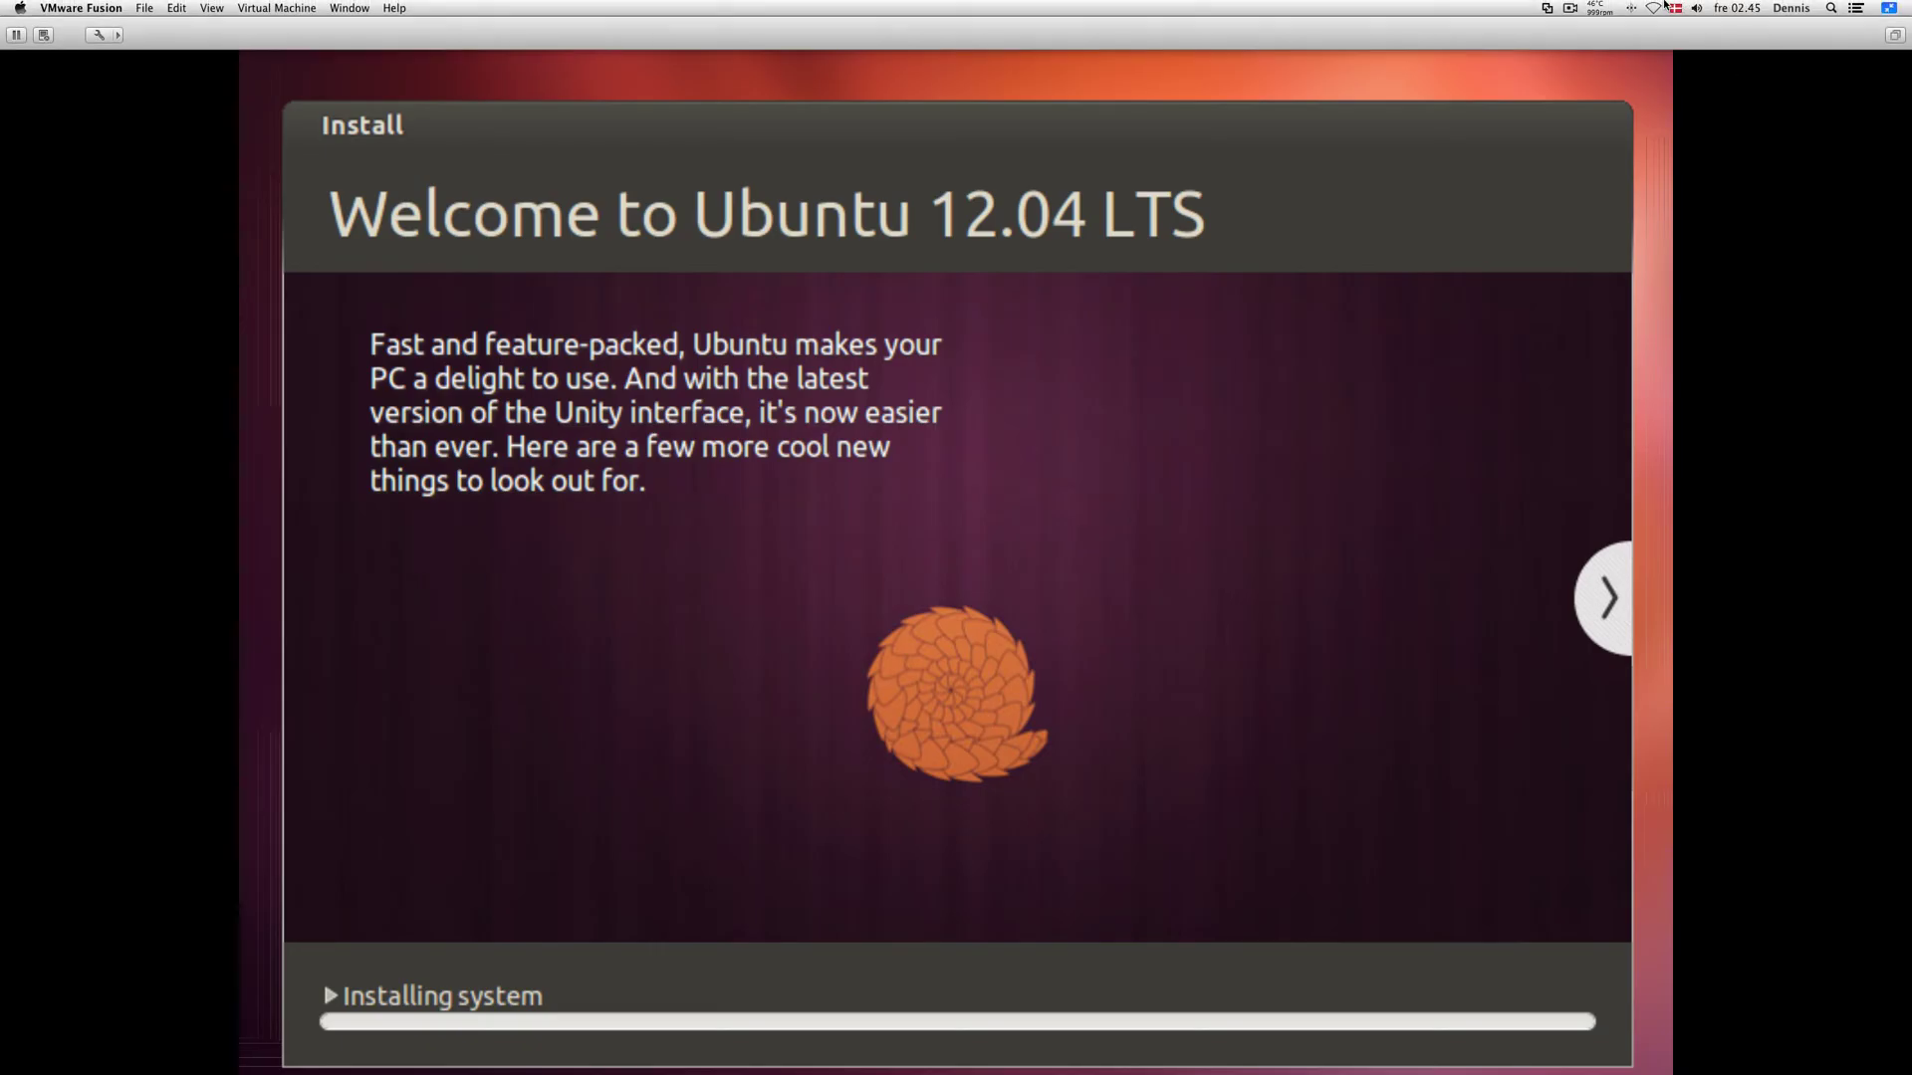
click(1575, 5)
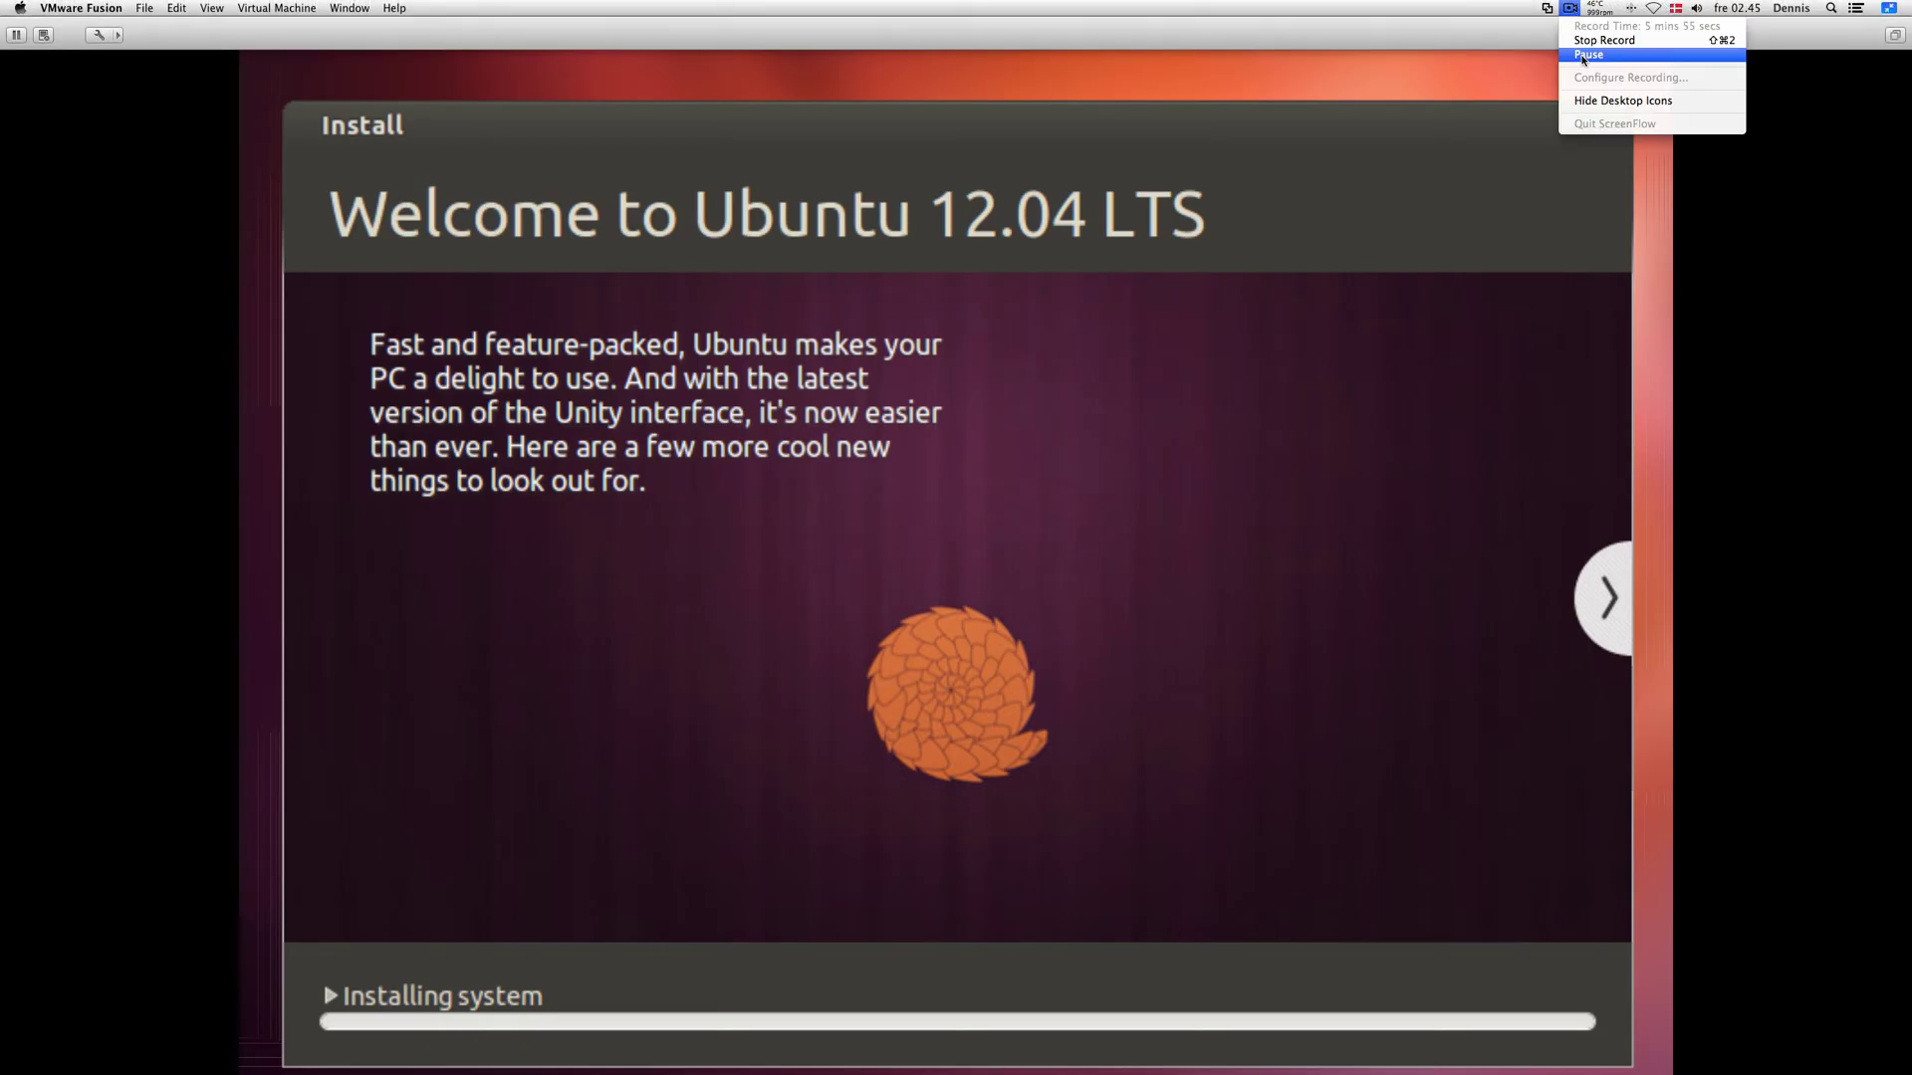
click(1577, 38)
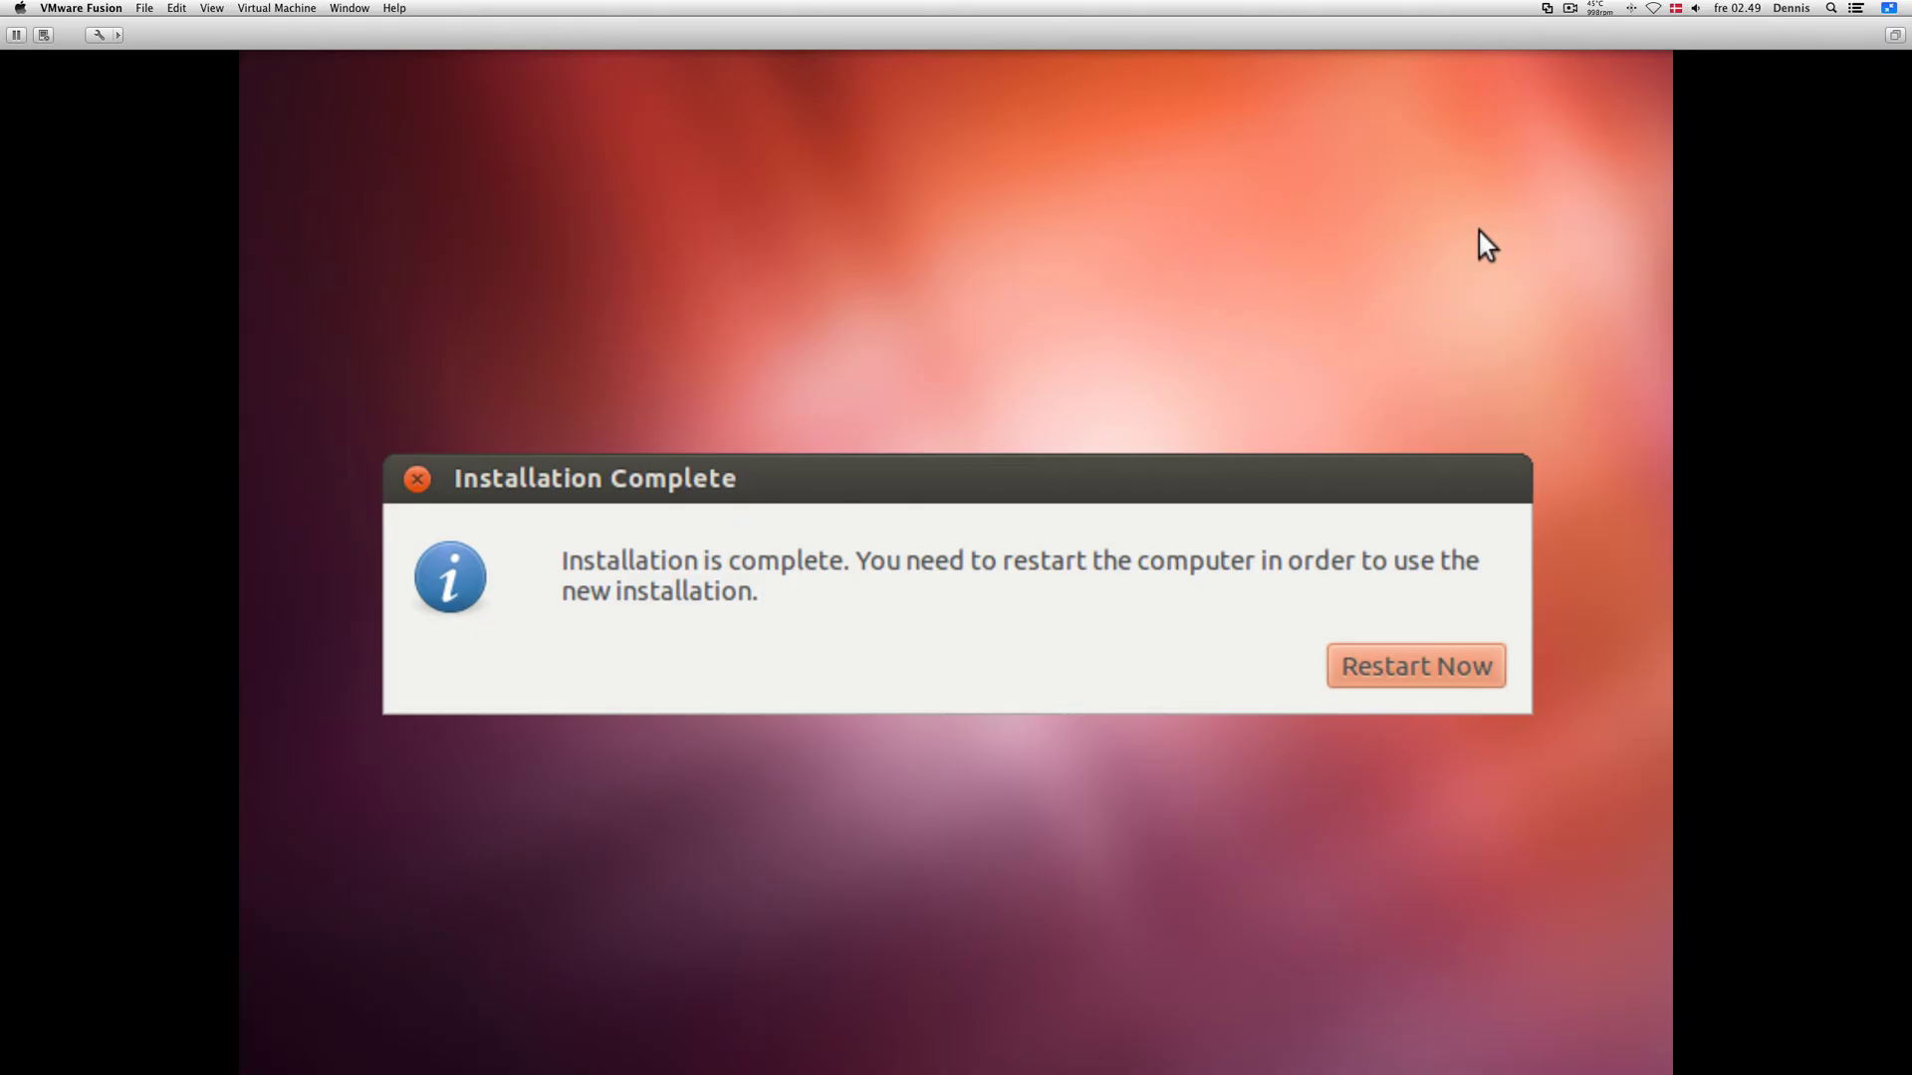
Step: Move the Installation Complete message higher and choose Restart Now to boot into Ubuntu 12.04
drag(1085, 492, 1081, 374)
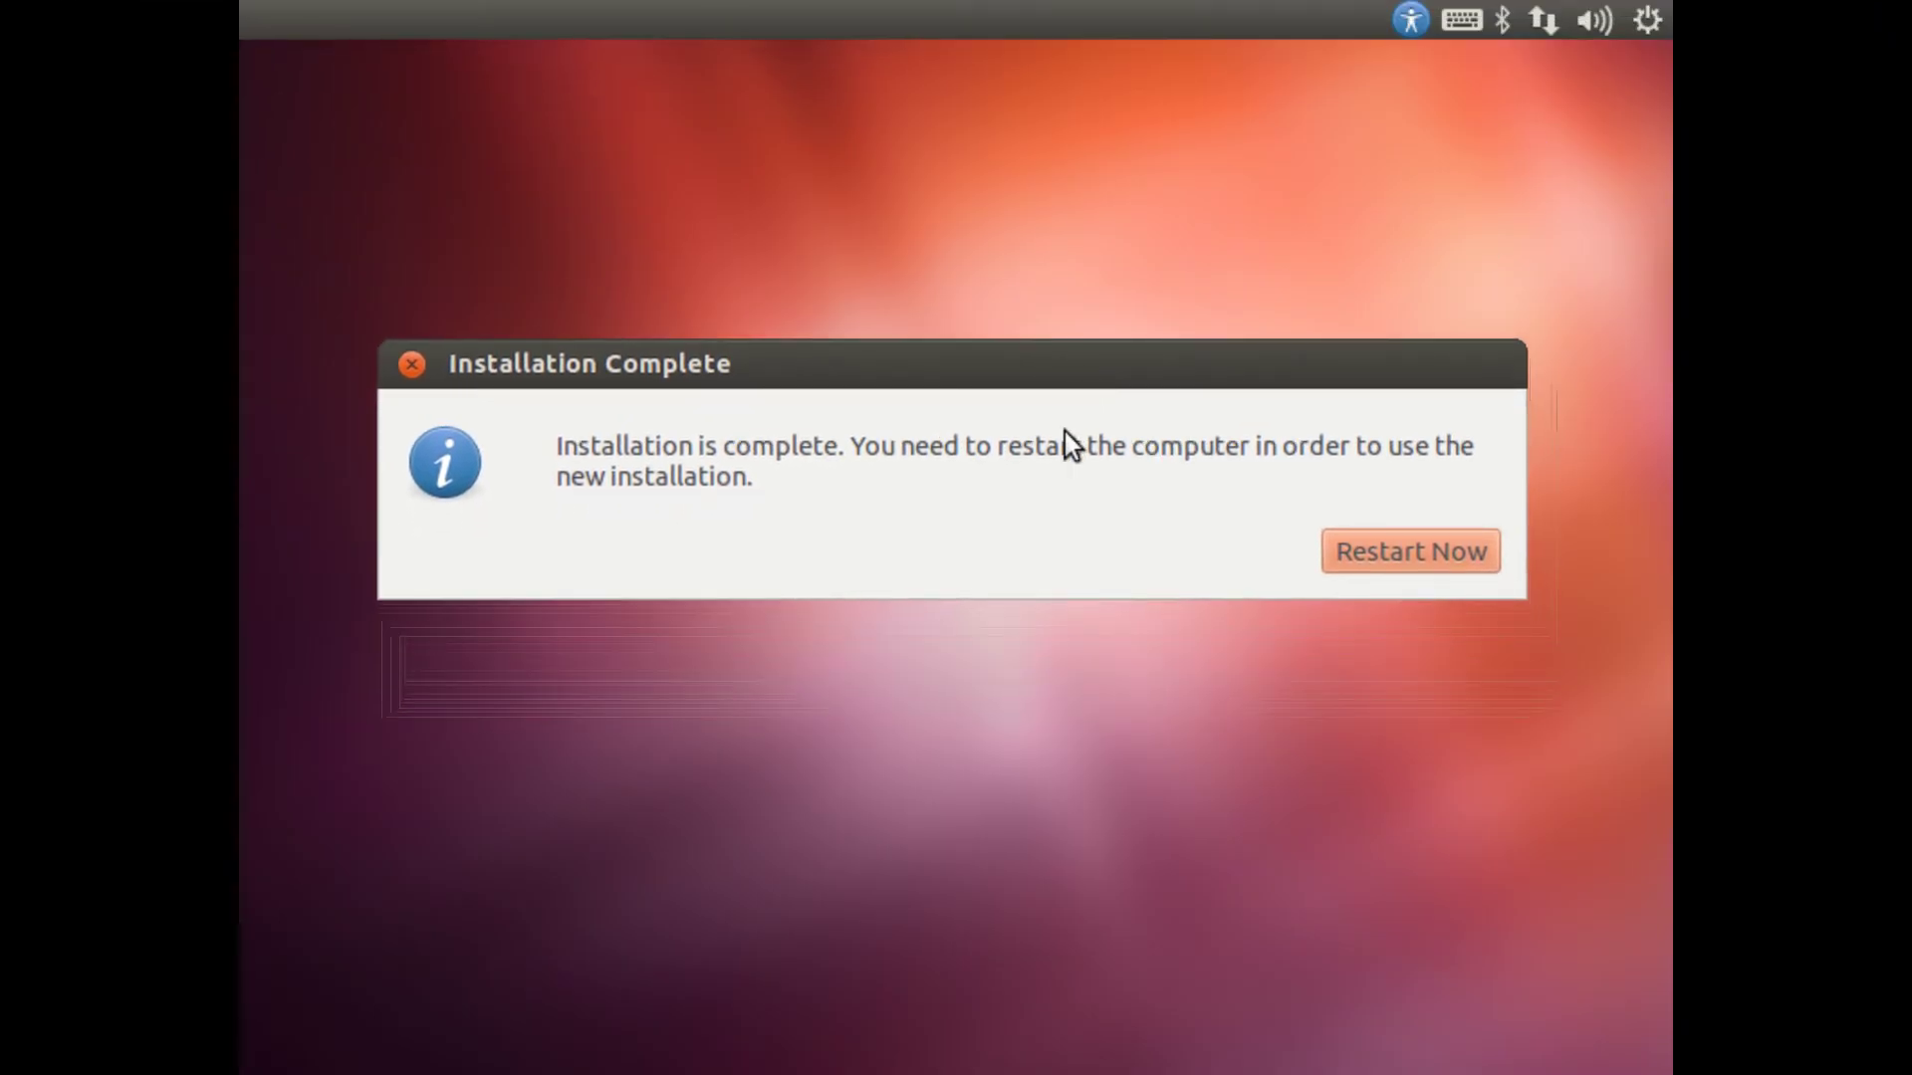
click(1352, 548)
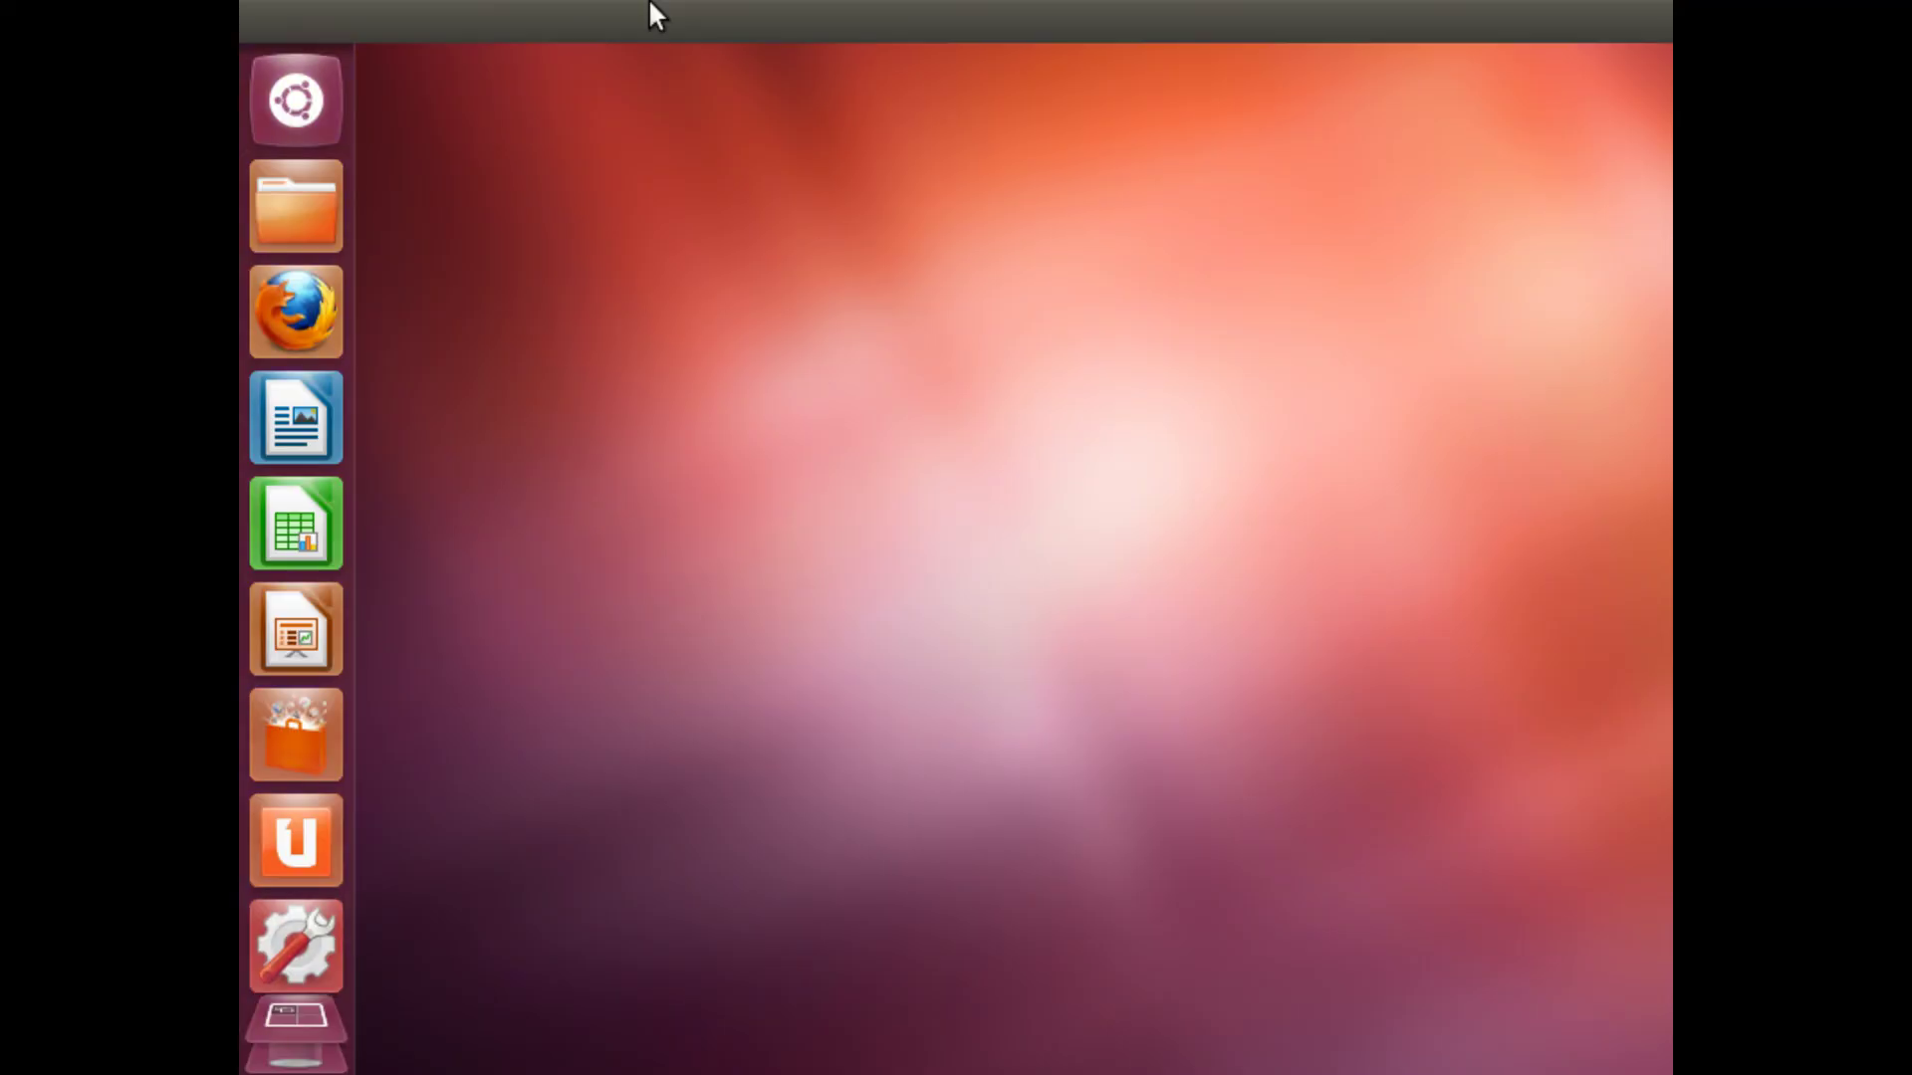
Step: Look around the new Unity desktop, opening and closing the user account menu
drag(657, 154, 1394, 553)
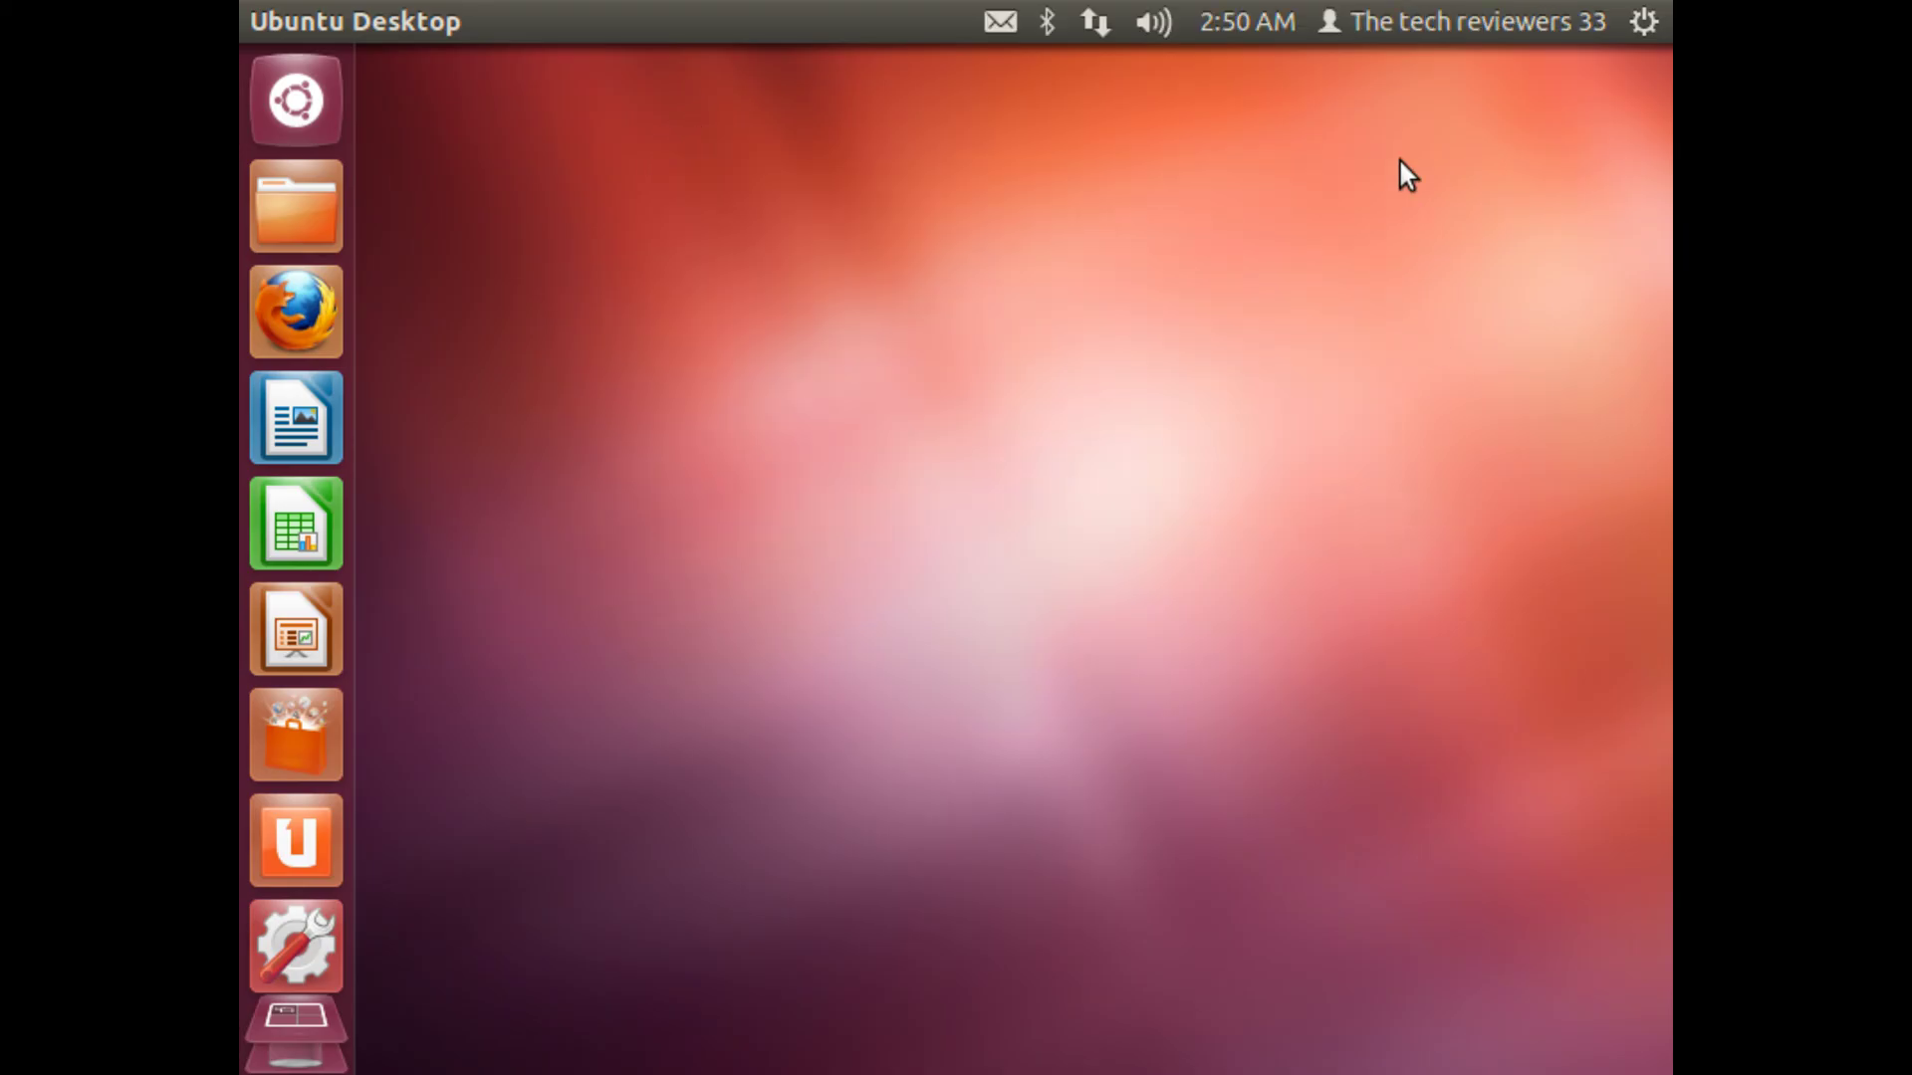
click(1479, 21)
click(1479, 16)
drag(905, 171, 1035, 225)
drag(952, 734, 333, 62)
Step: Leave full screen with Control-Command-F and release the mouse with Control-Command
mouse_move(1279, 4)
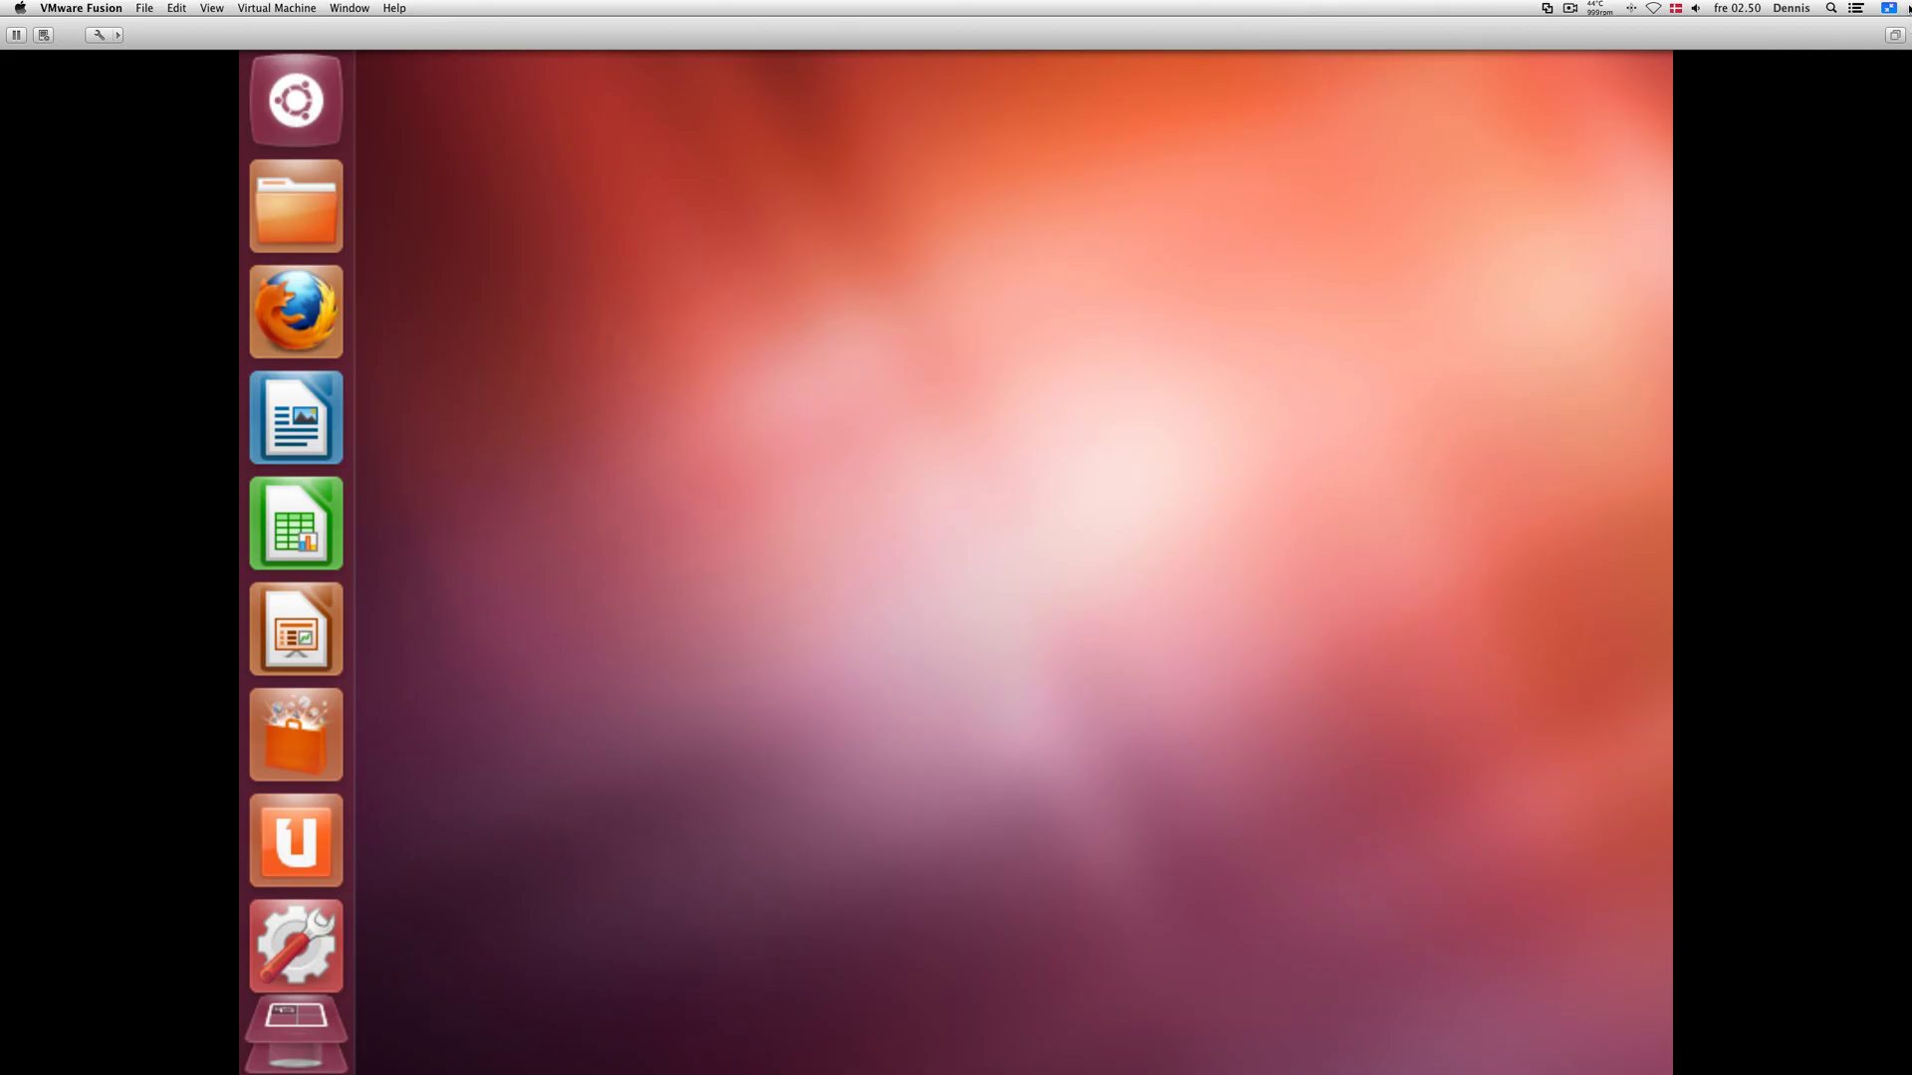
key(ctrl+super+f)
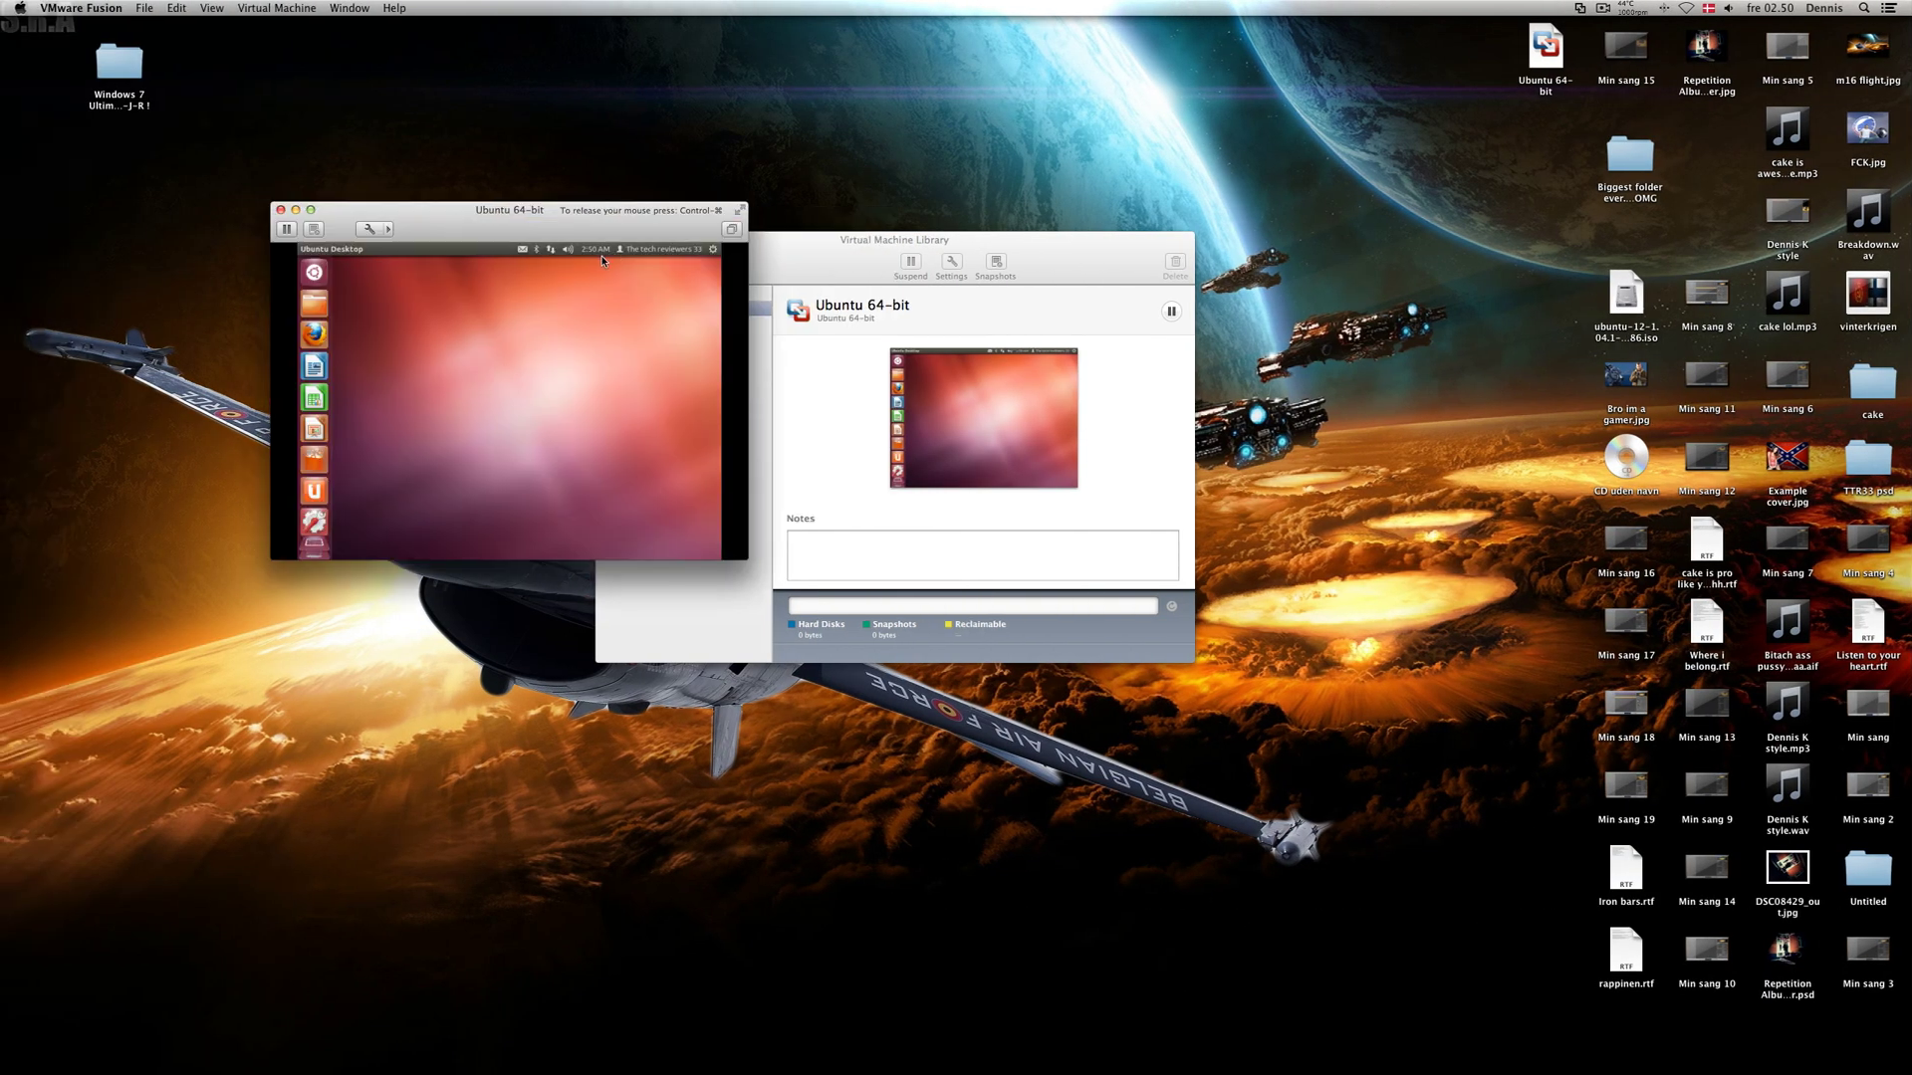
key(ctrl+super)
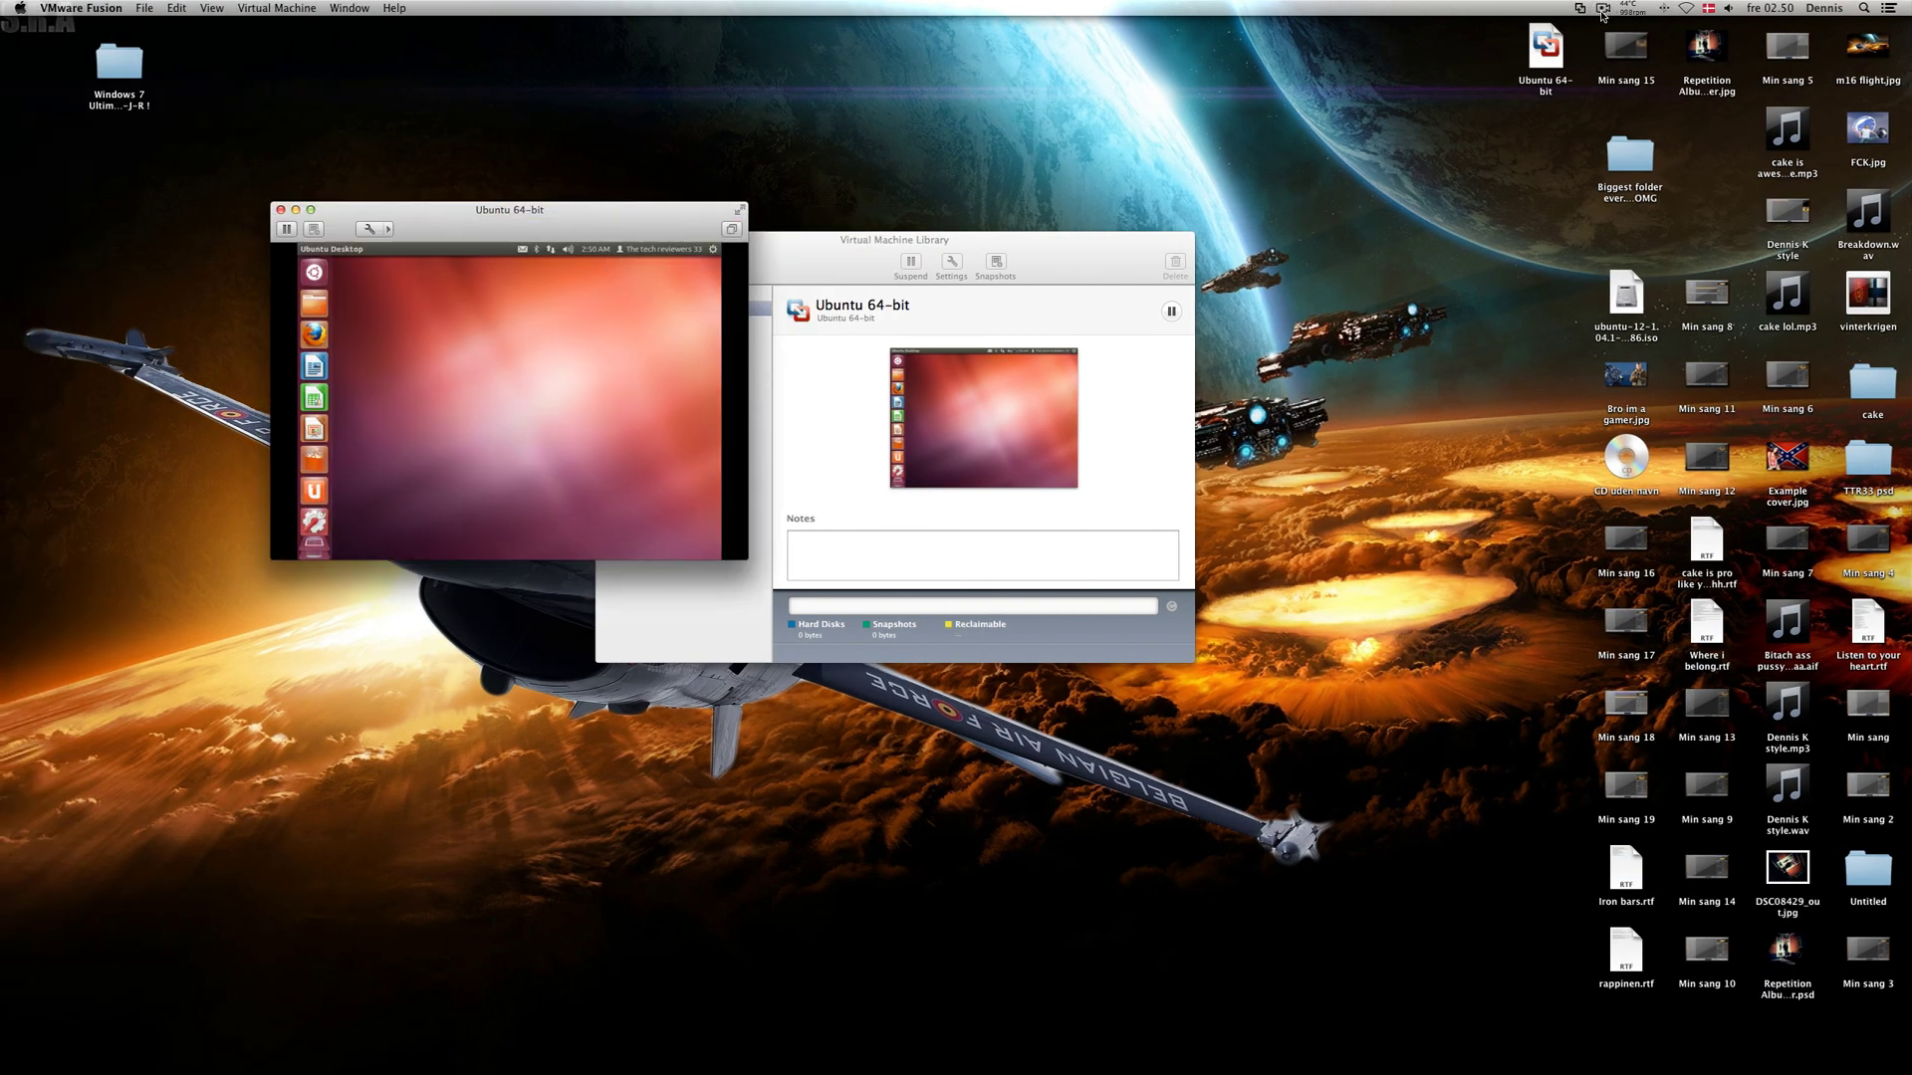